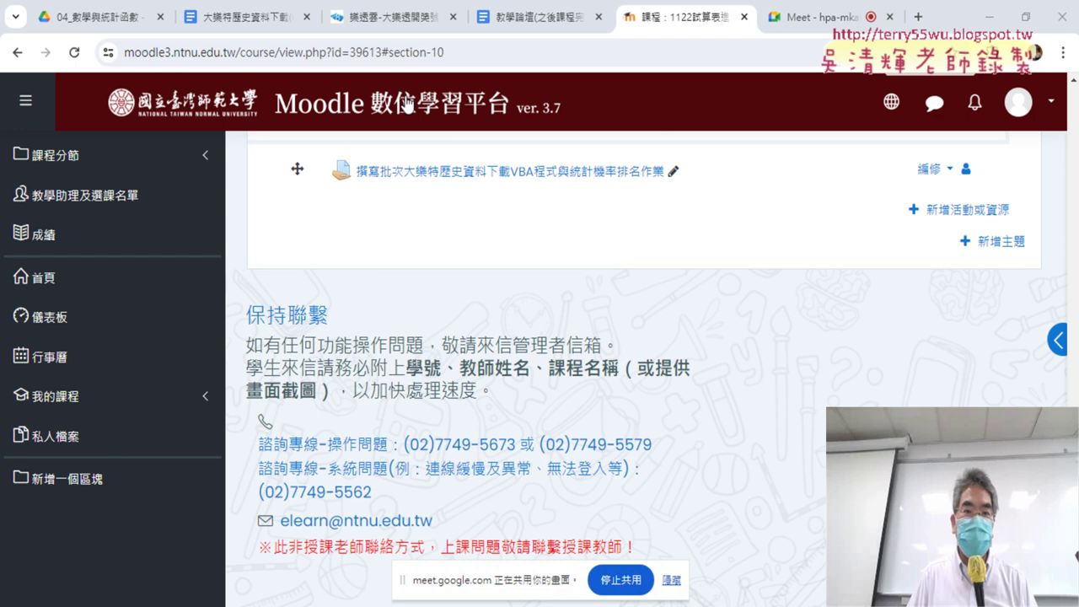
Open the 1122 B組 course page from the lotto batch-download VBA assignment.
left_click(514, 173)
scroll(704, 289, "down", 5)
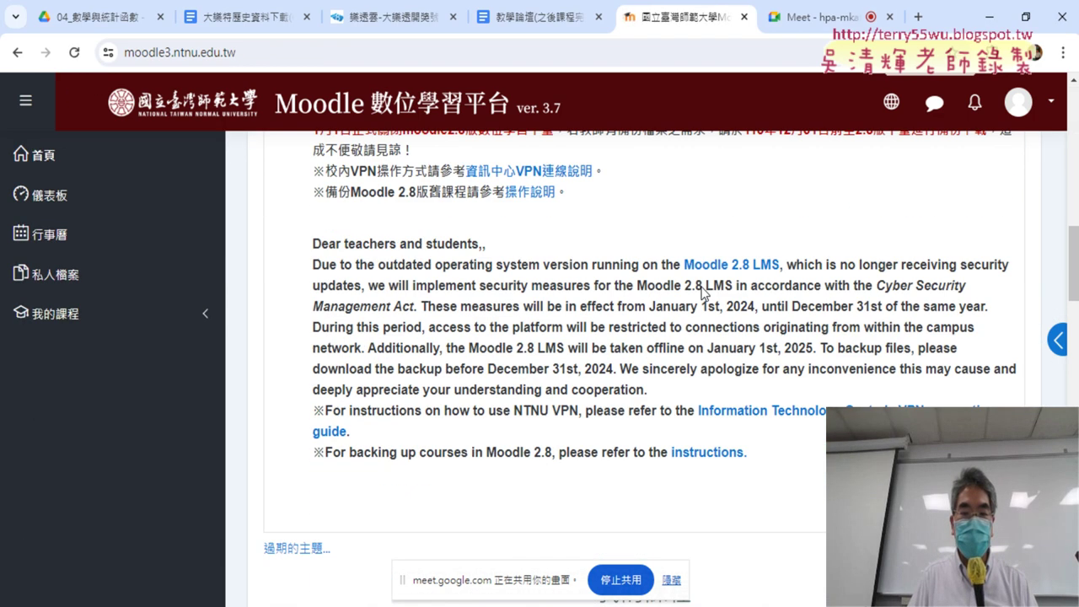
scroll(699, 296, "down", 5)
scroll(578, 277, "down", 4)
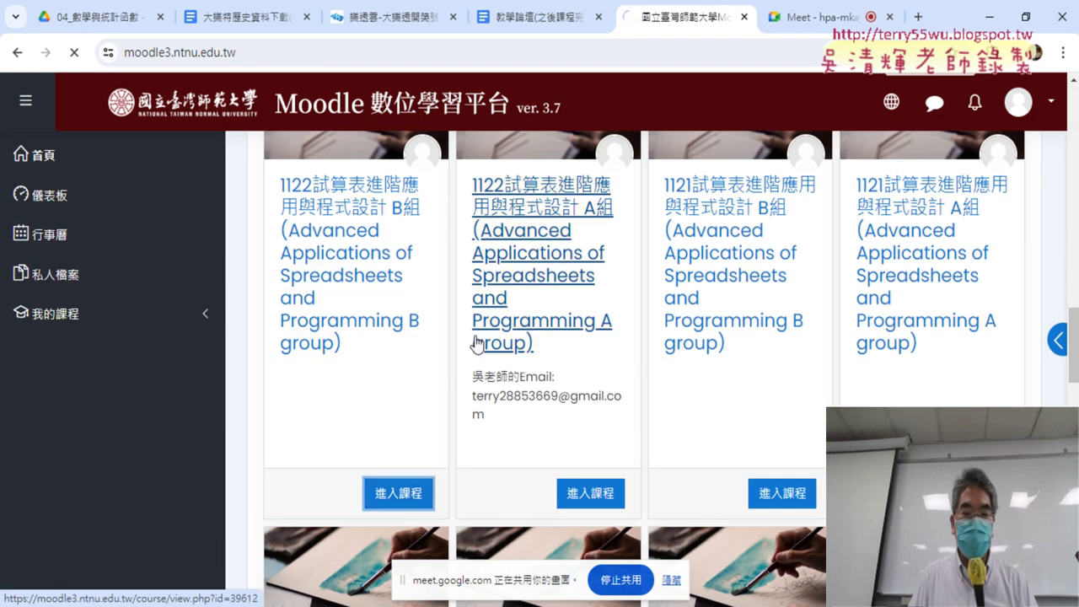
left_click(398, 288)
scroll(400, 281, "down", 3)
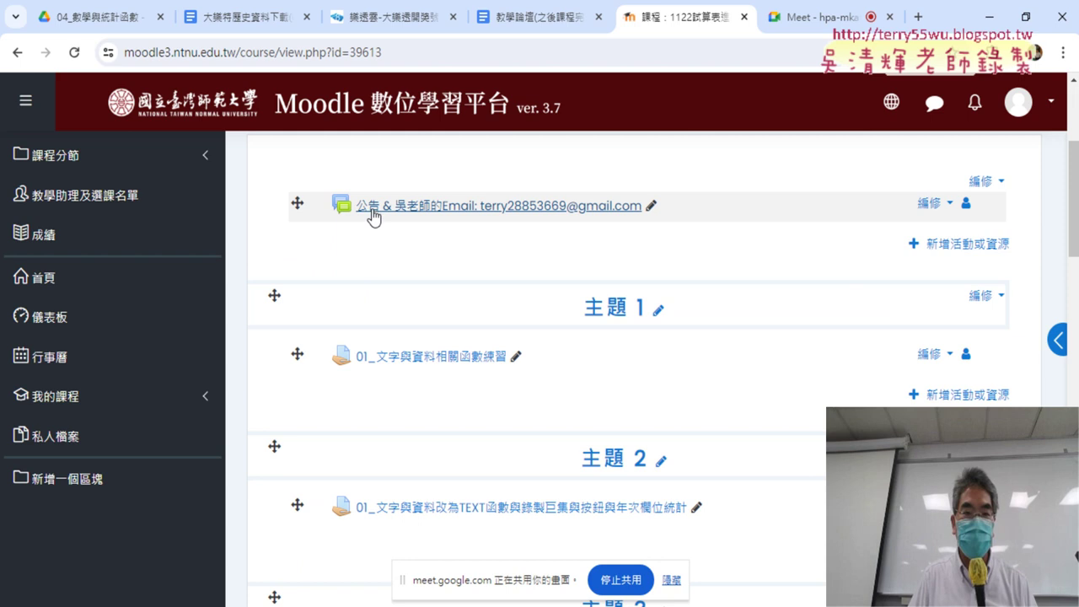
Open the 公告 forum's 第9次上課 discussion and scroll to its lesson topics and playlist.
left_click(373, 210)
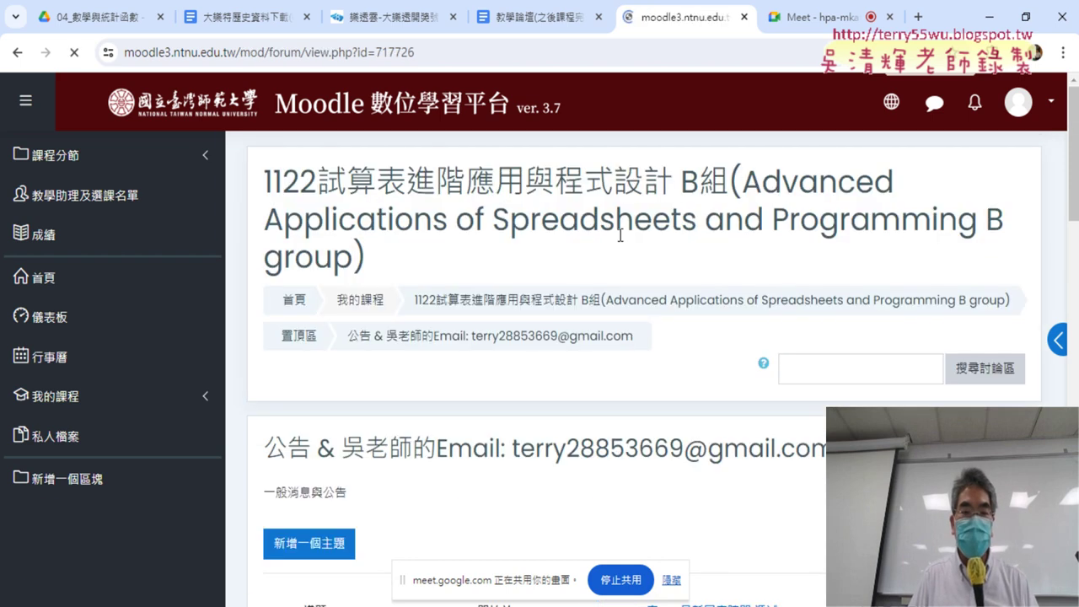
scroll(628, 234, "down", 4)
scroll(638, 238, "down", 3)
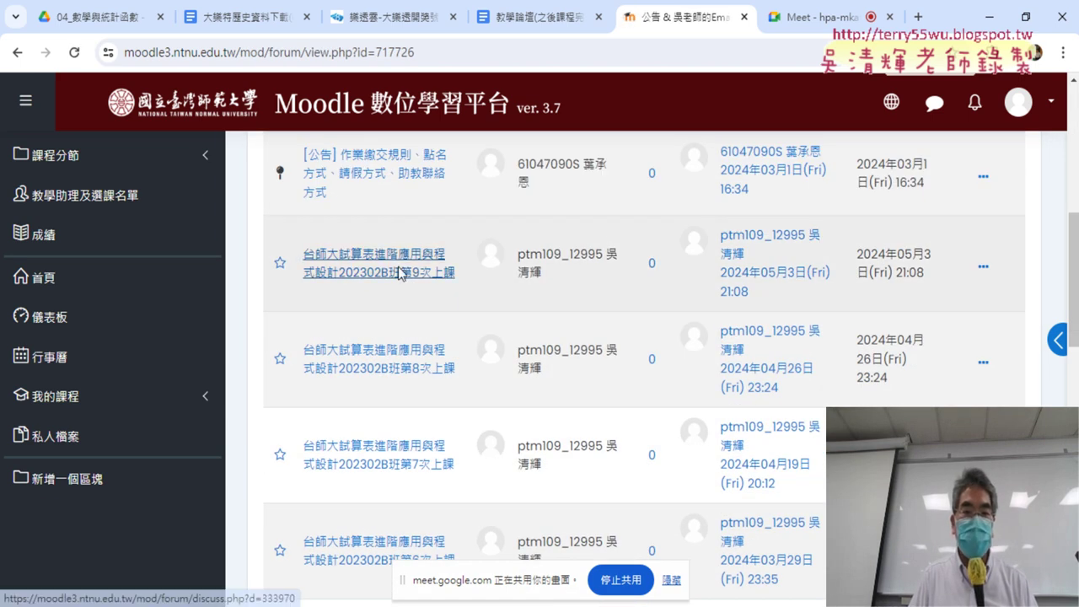
left_click(438, 274)
scroll(590, 272, "down", 2)
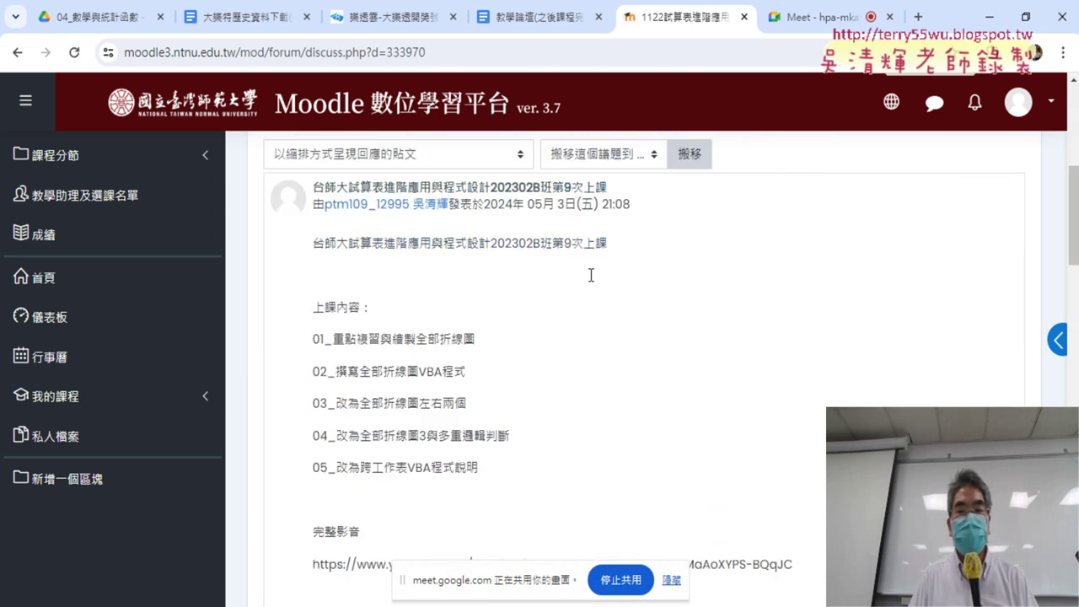
scroll(597, 284, "down", 2)
scroll(597, 284, "down", 2)
scroll(634, 280, "up", 1)
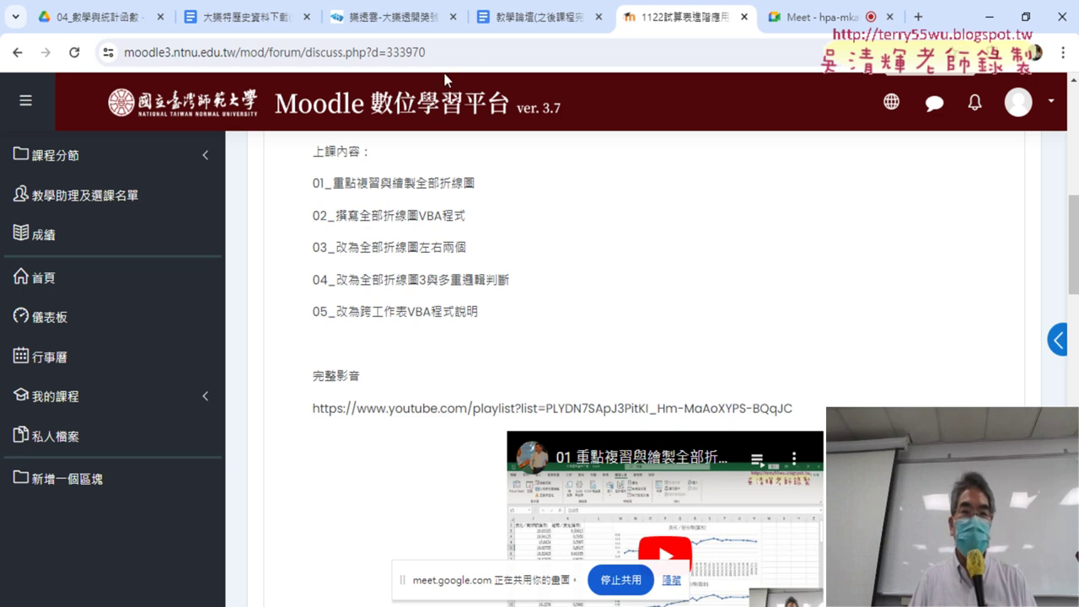
Switch to the 04_數學與統計函數 Drive folder and open the 大樂特歷史資料下載(GET) document.
left_click(92, 17)
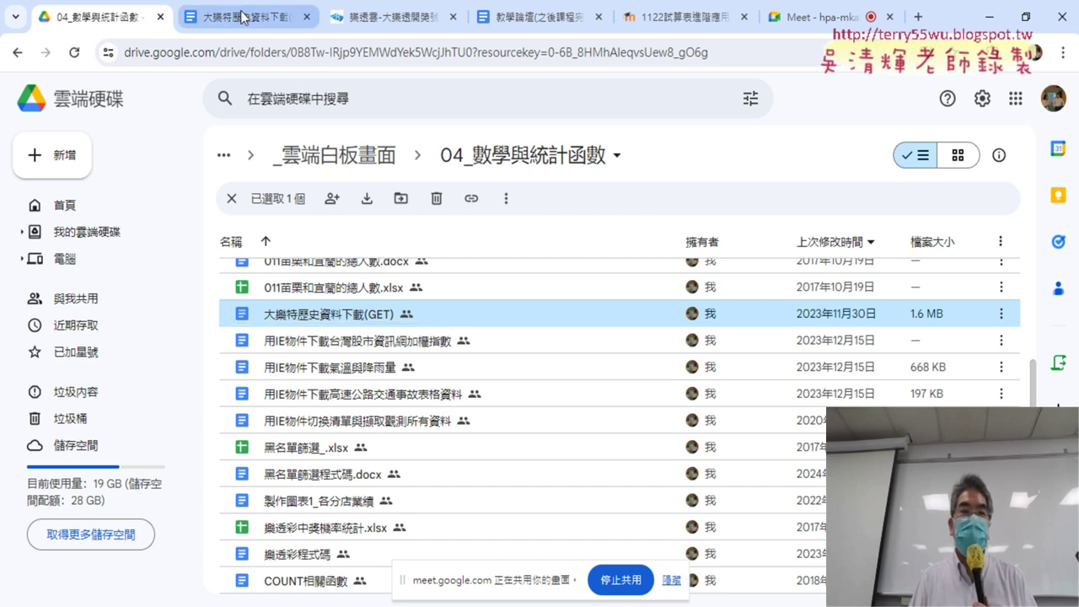
mouse_move(243, 17)
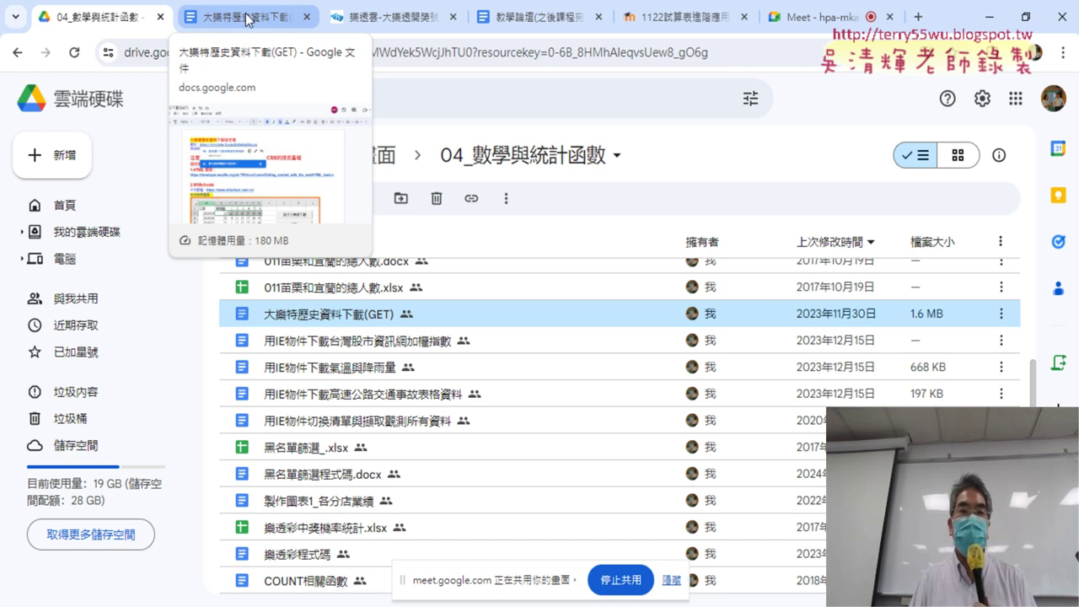
left_click(248, 19)
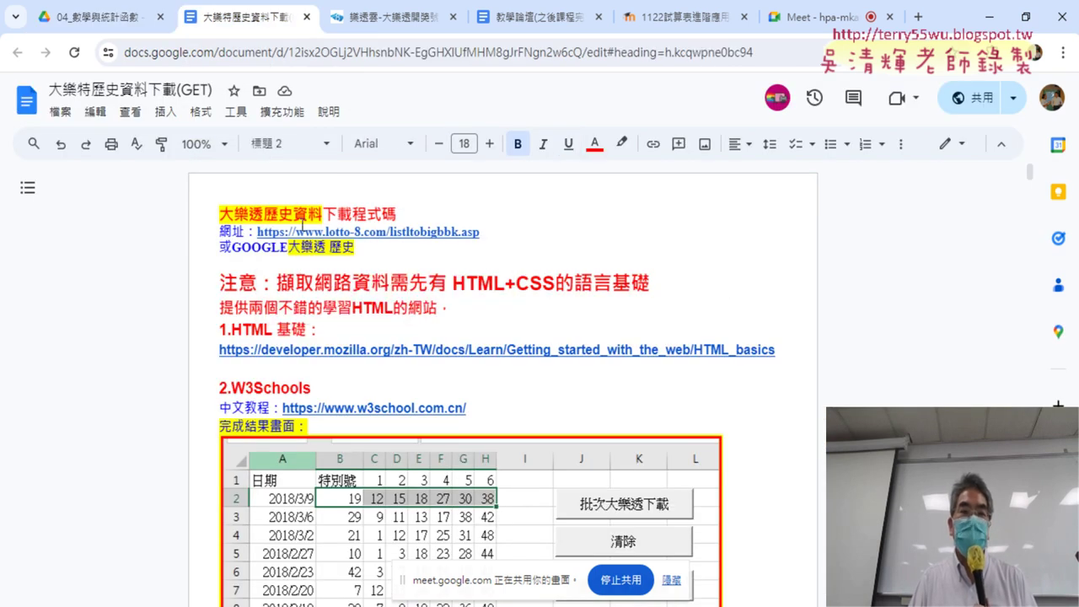
Highlight the heading 大樂透歷史資料下載 and the words 大樂透 歷史 in the guide.
left_click_drag(219, 214, 397, 216)
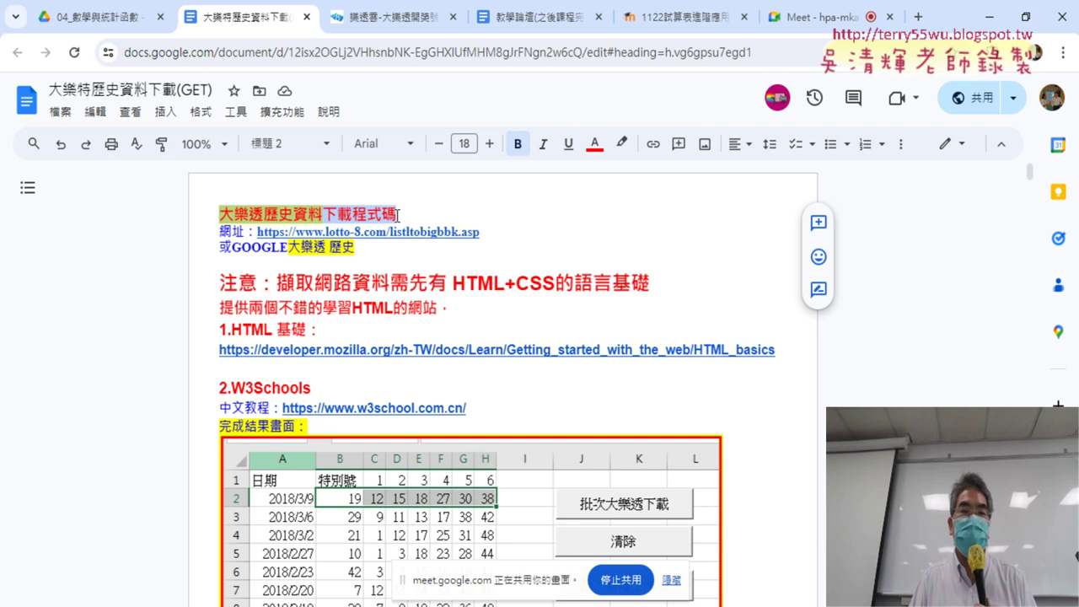
key("shift+Left")
key("shift+Left")
key("shift+Left")
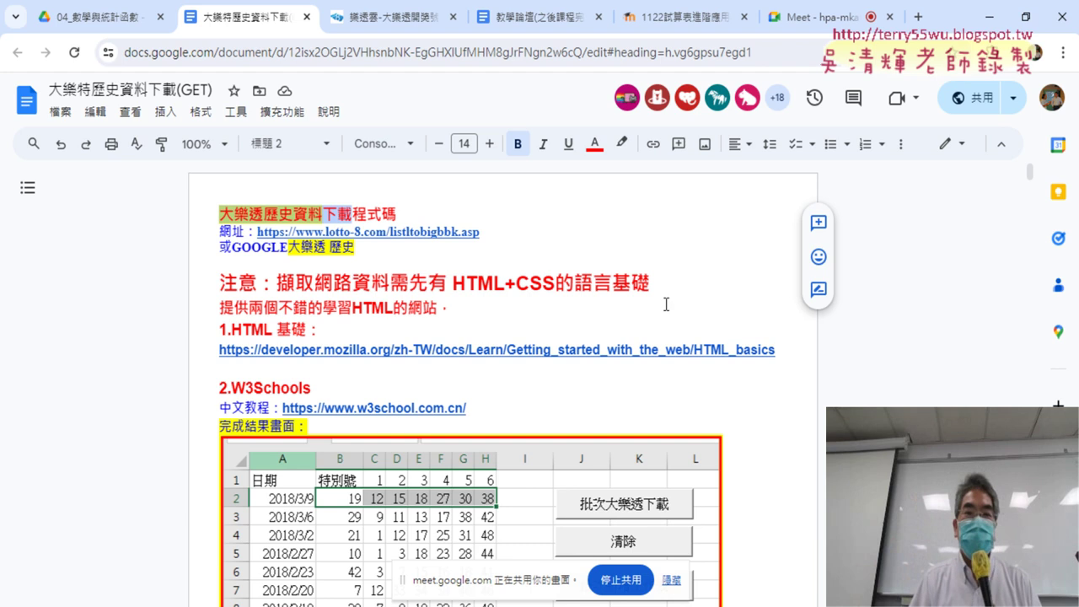
left_click_drag(289, 247, 354, 248)
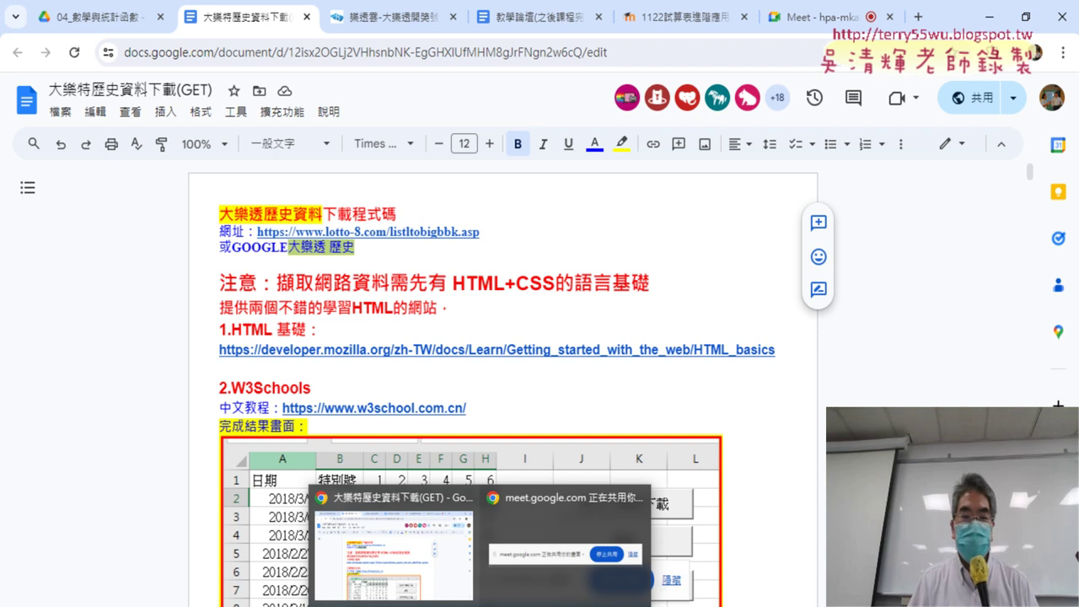
mouse_move(325, 605)
left_click(320, 556)
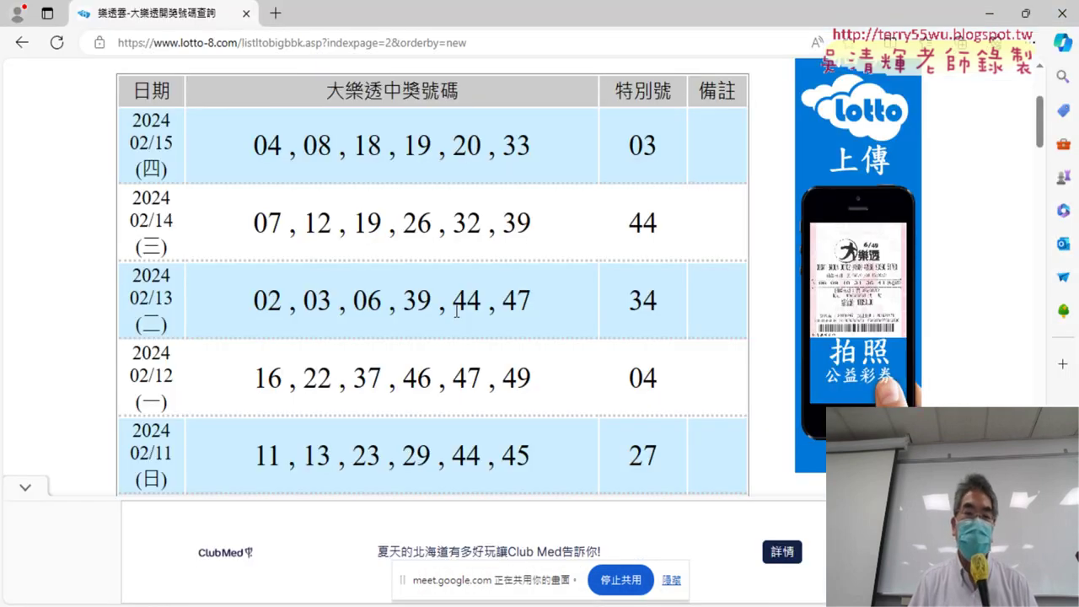
scroll(456, 311, "up", 3)
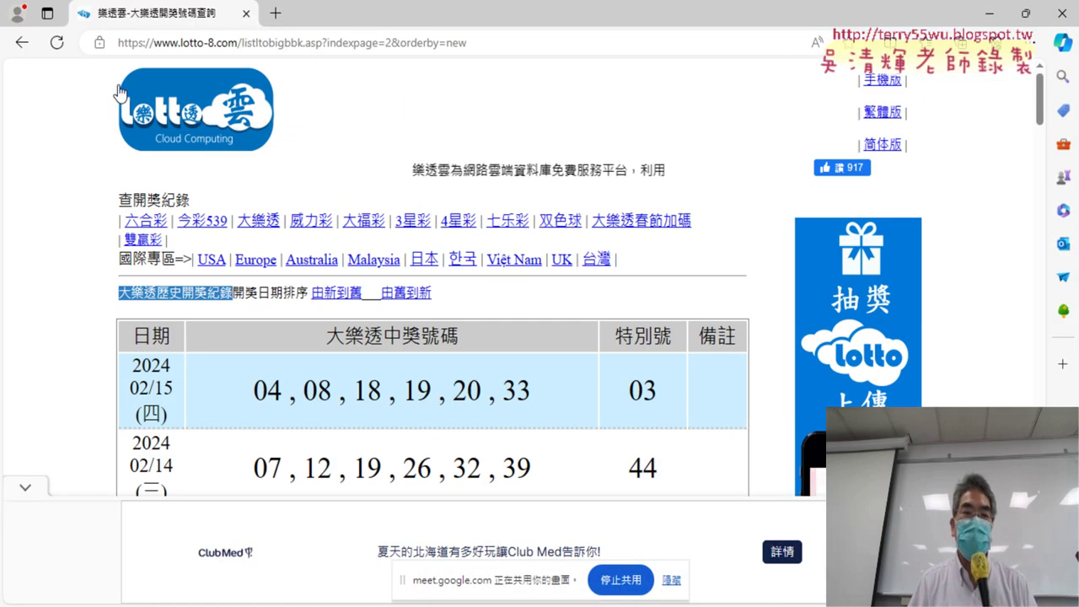
left_click_drag(111, 211, 699, 232)
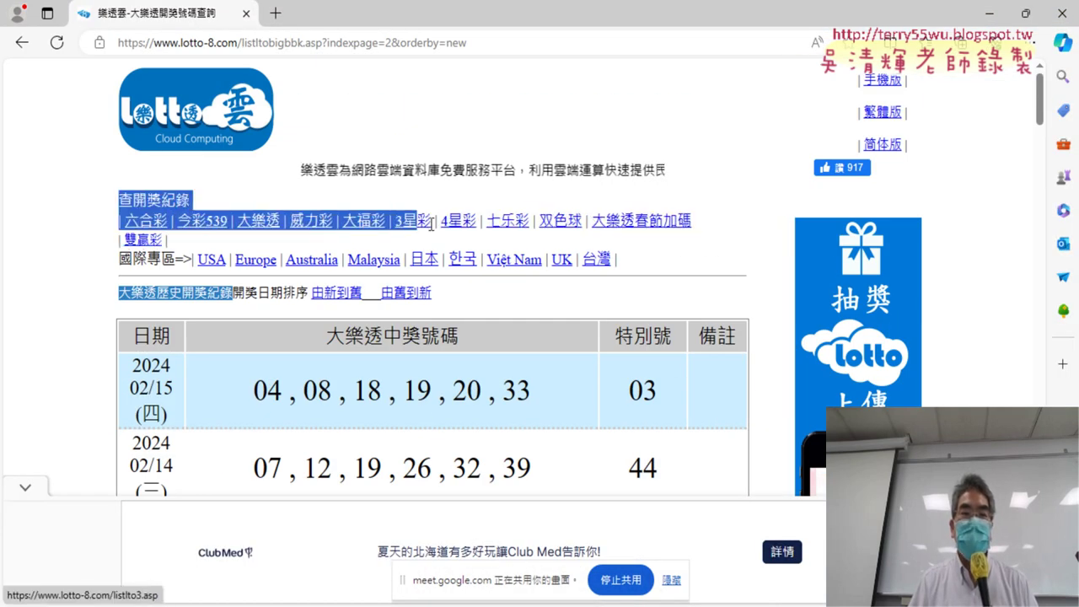
left_click(739, 233)
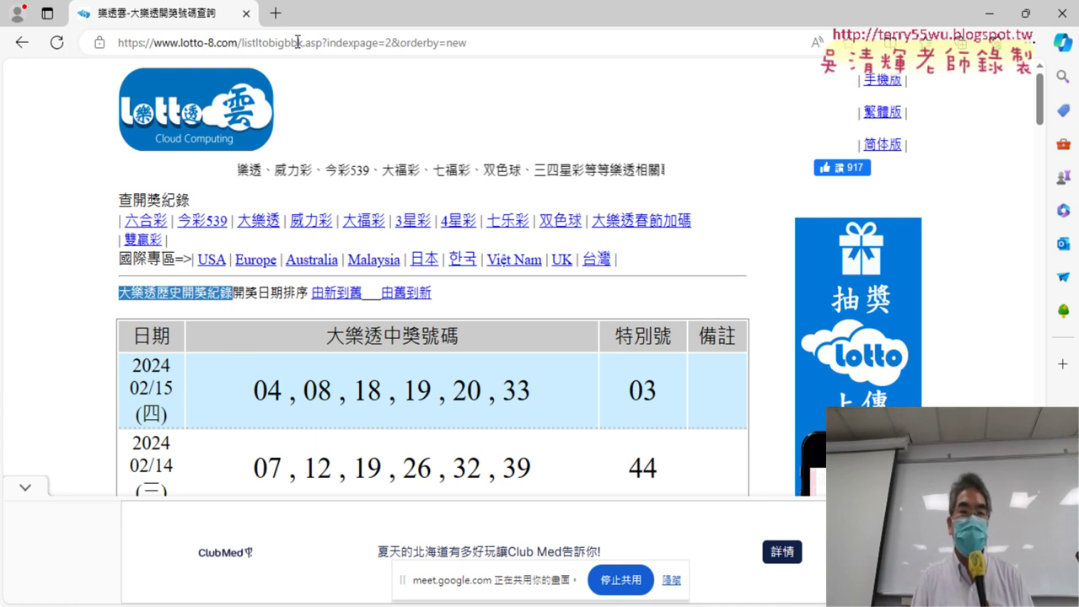
scroll(87, 263, "down", 3)
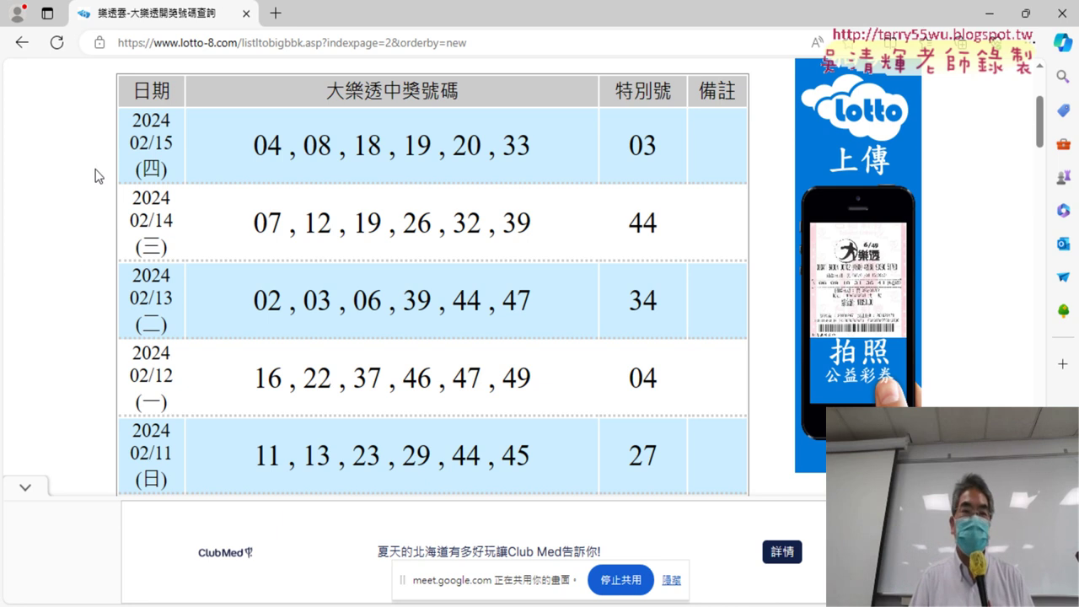
Highlight the first draw's date 2024/02/15 on results page 2.
mouse_move(131, 125)
left_mouse_down()
mouse_move(177, 135)
mouse_move(175, 188)
mouse_move(738, 173)
mouse_move(140, 173)
mouse_move(183, 174)
left_mouse_up()
scroll(175, 189, "up", 1)
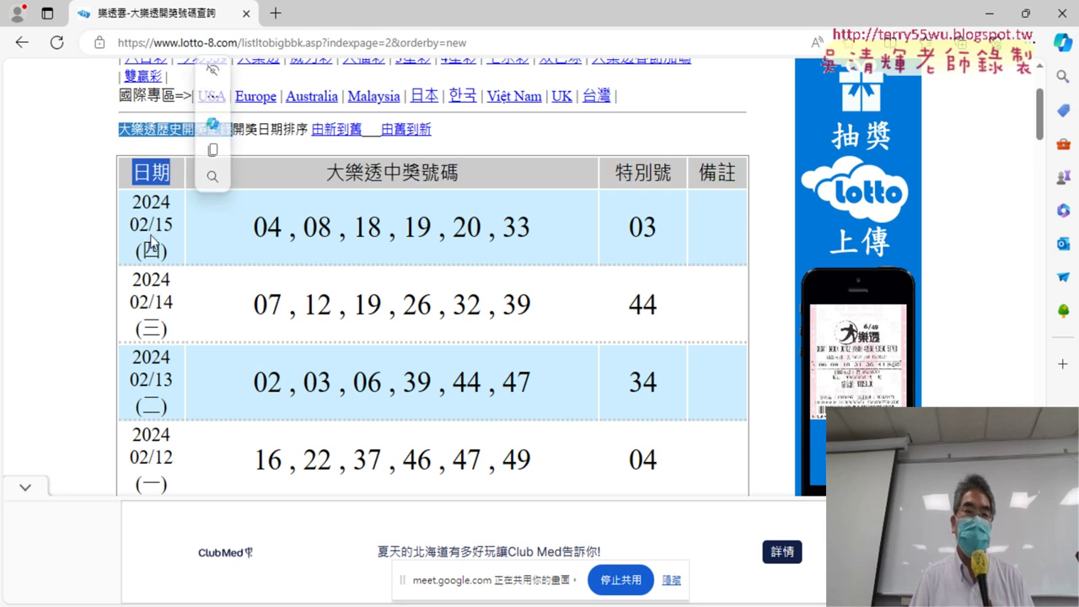
key("shift+Left")
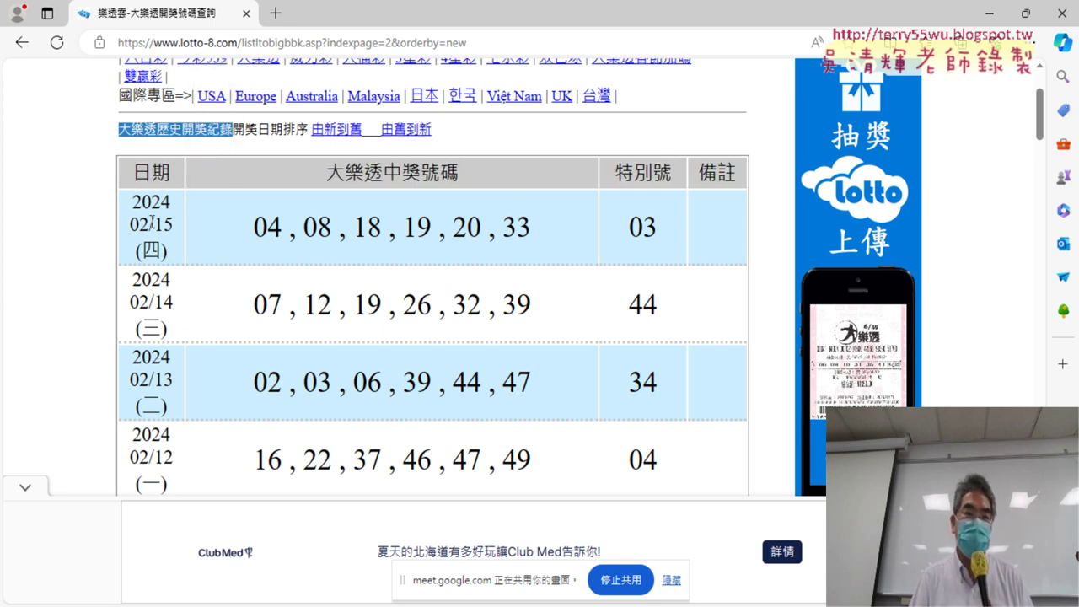
left_click_drag(132, 200, 157, 250)
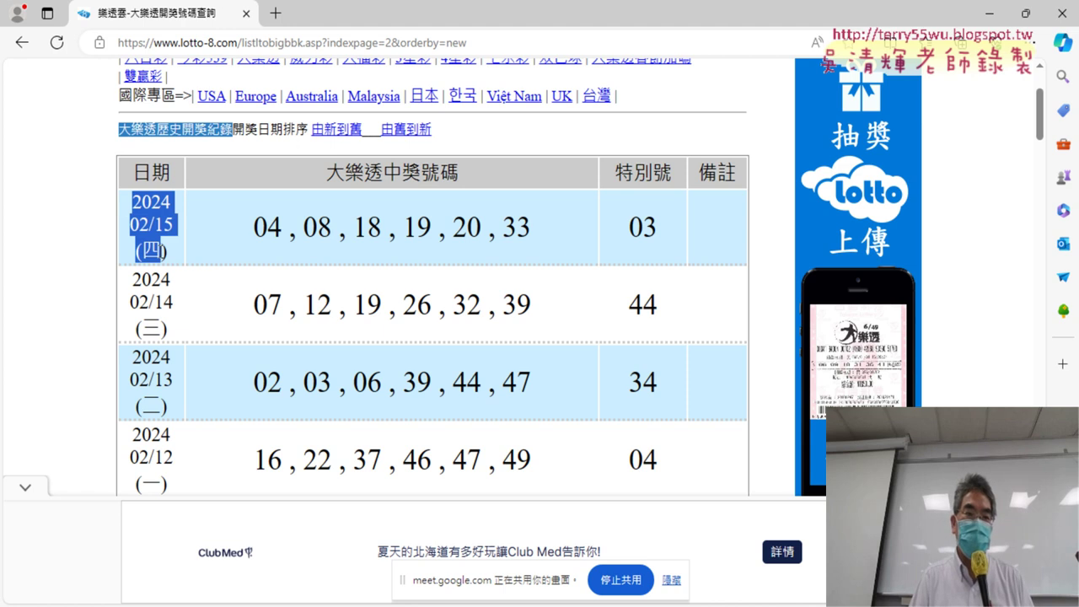
left_click(152, 292)
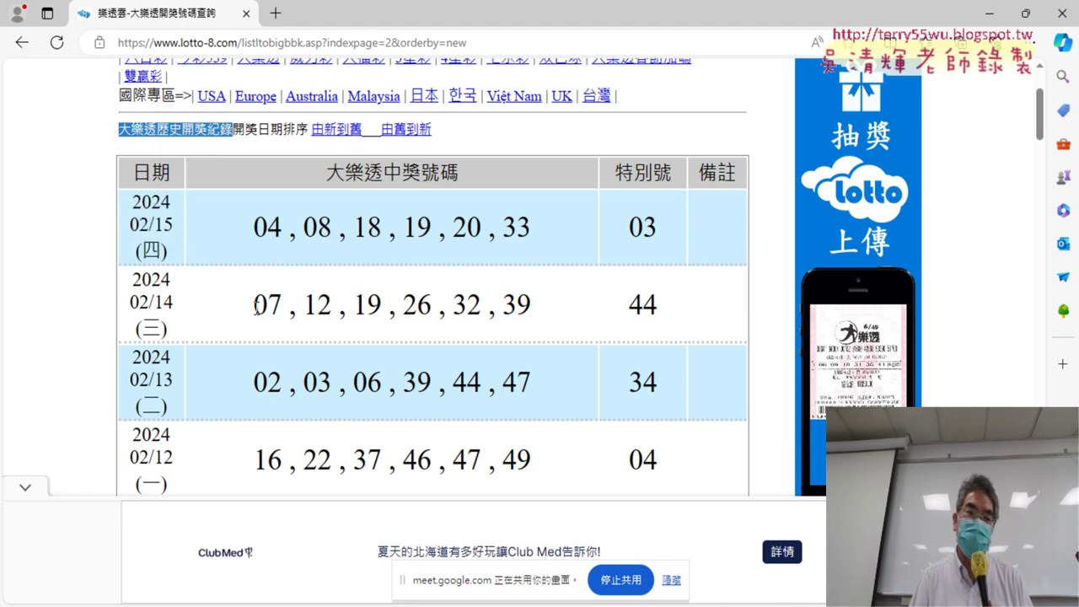
scroll(256, 307, "down", 1)
scroll(256, 307, "down", 1)
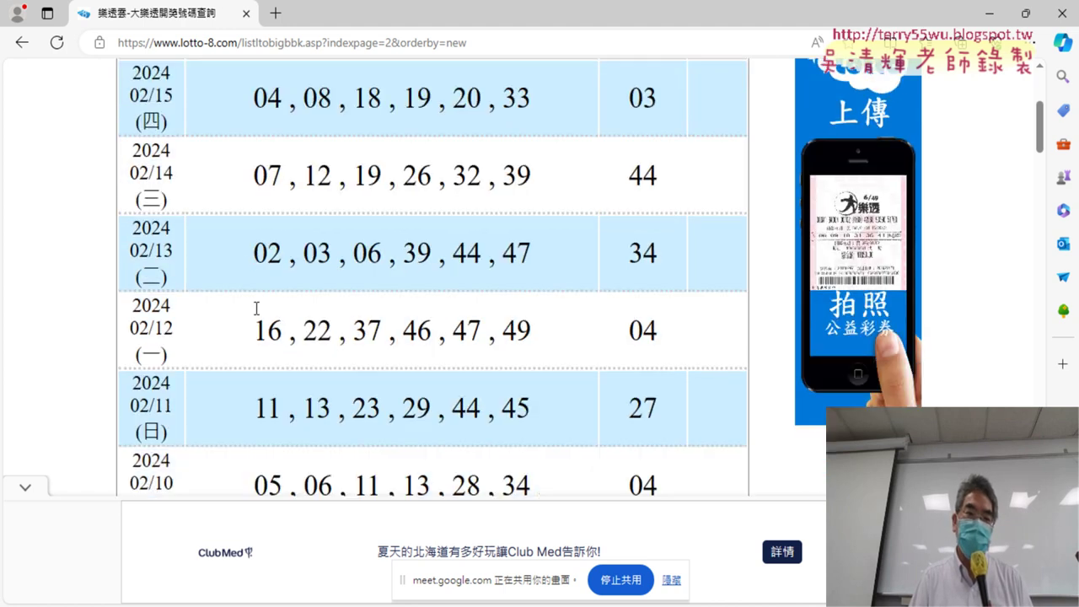
scroll(173, 324, "down", 1)
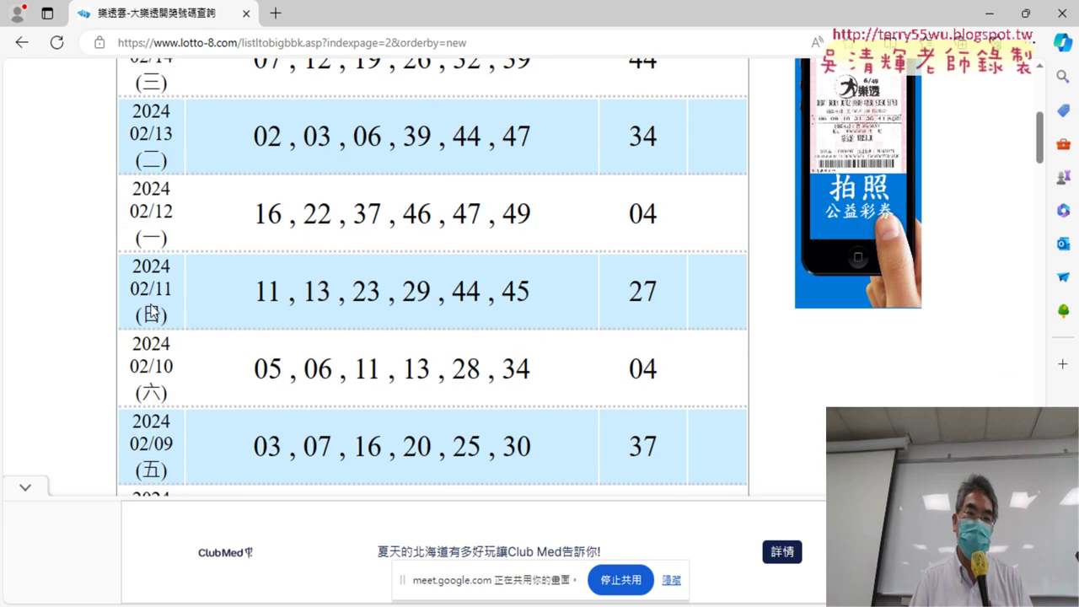
scroll(156, 386, "down", 2)
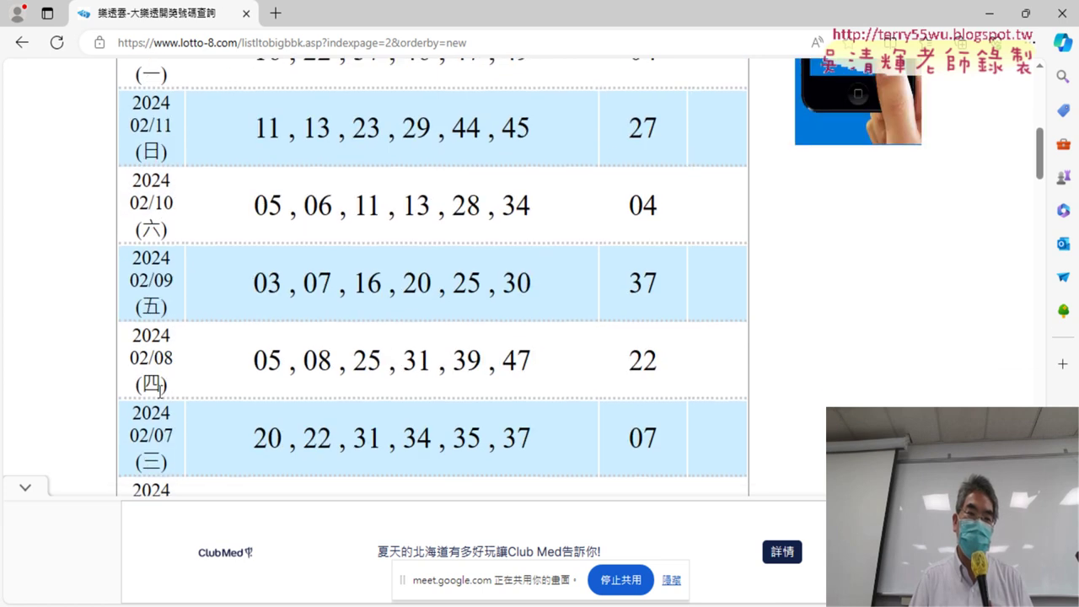
scroll(158, 388, "up", 3)
scroll(181, 281, "up", 1)
scroll(149, 228, "up", 1)
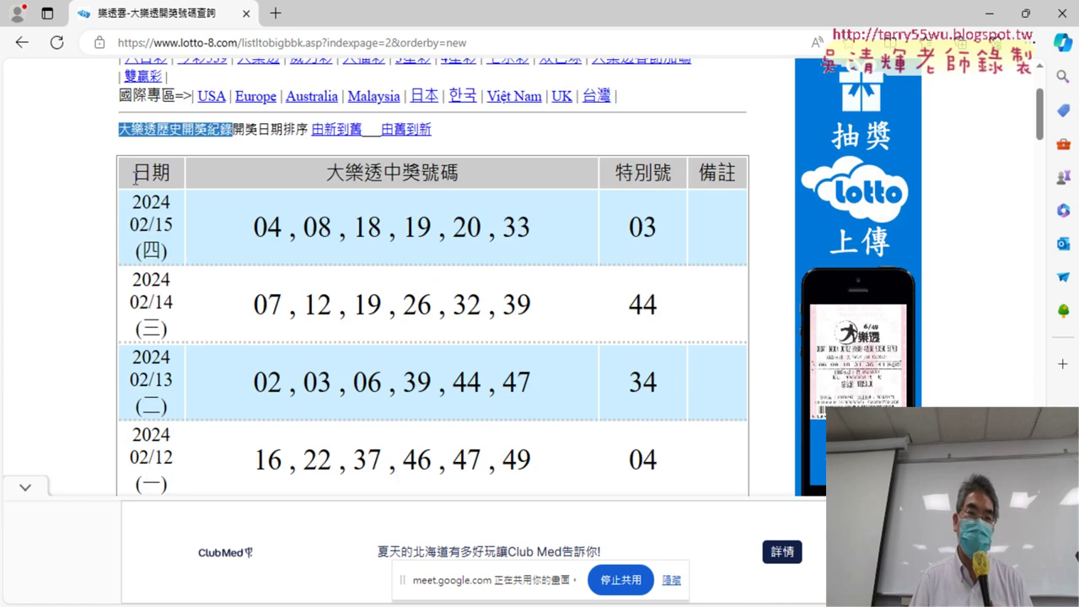
Highlight the 日期 and 大樂透中獎號碼 headers, numbers 04, 08, 18, 19, 20, 33 and special 03.
left_click_drag(135, 177, 176, 264)
left_click(250, 257)
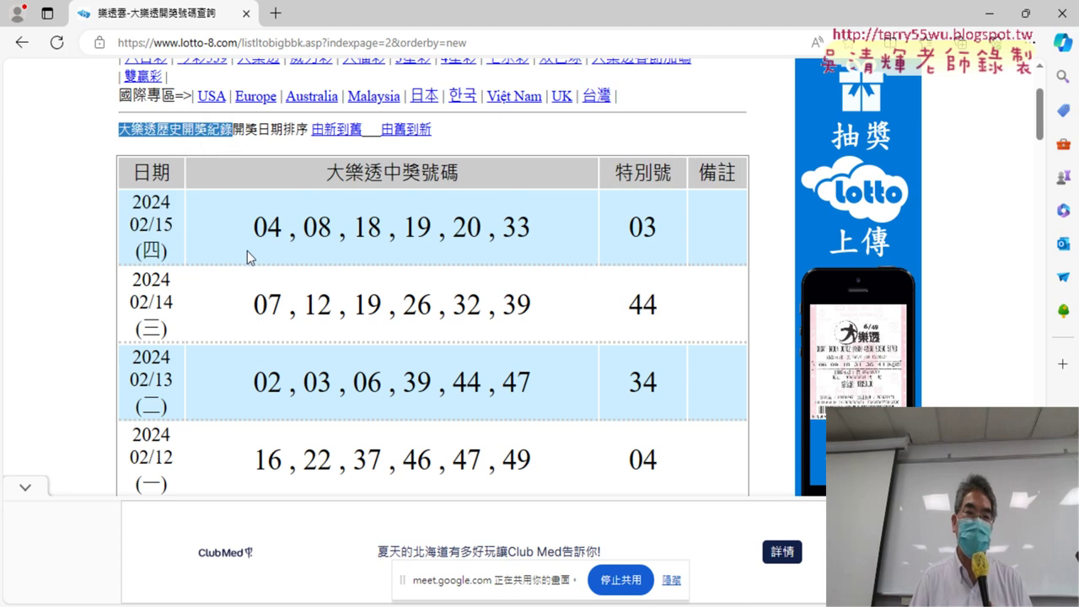
left_click_drag(327, 172, 442, 173)
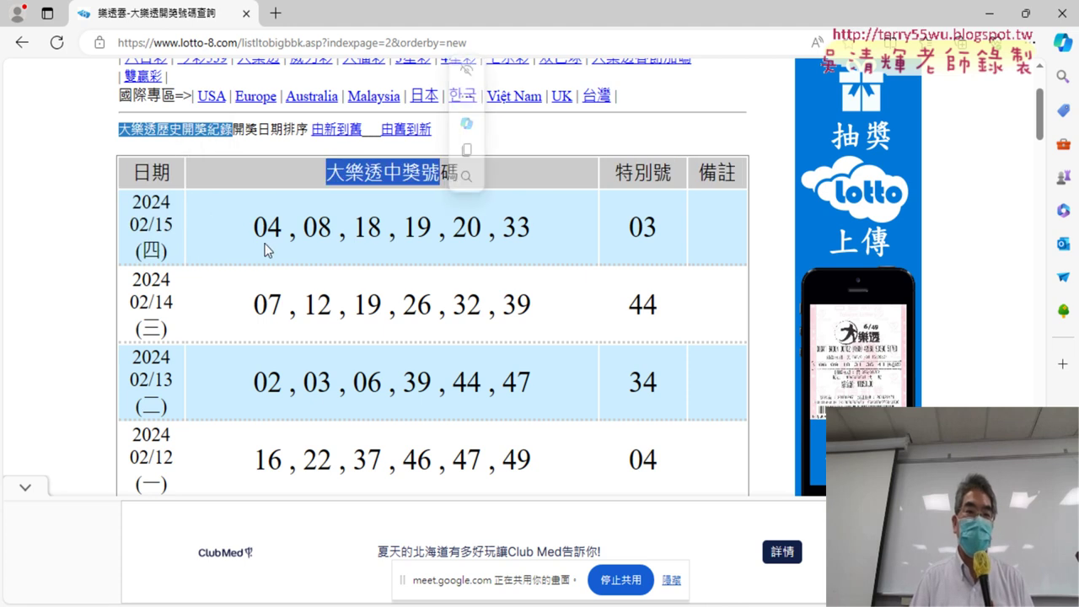
left_click_drag(251, 227, 542, 228)
double_click(638, 225)
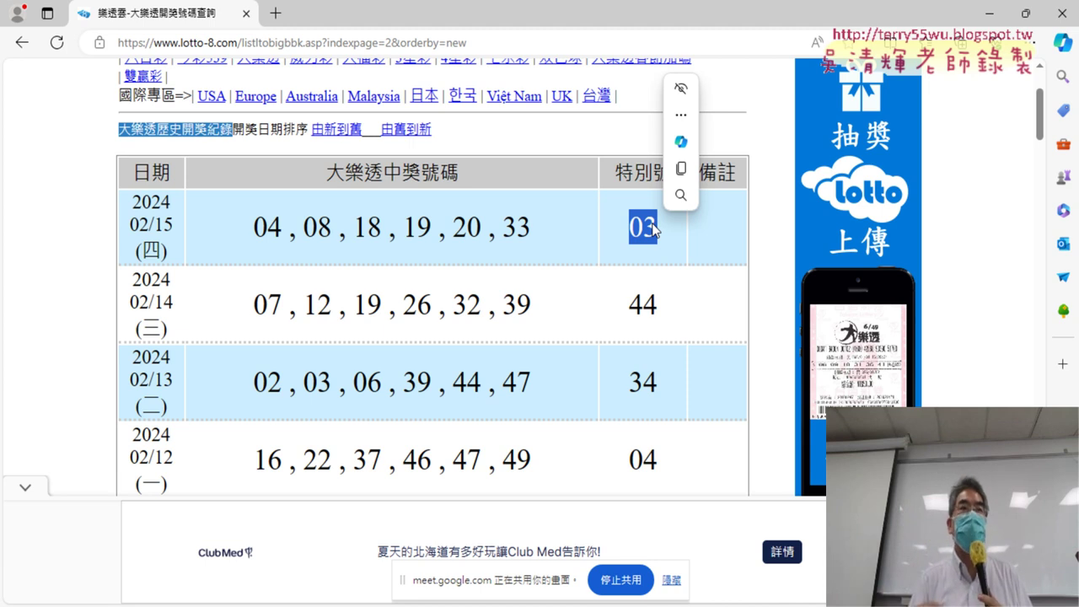
left_click(316, 291)
scroll(330, 295, "down", 4)
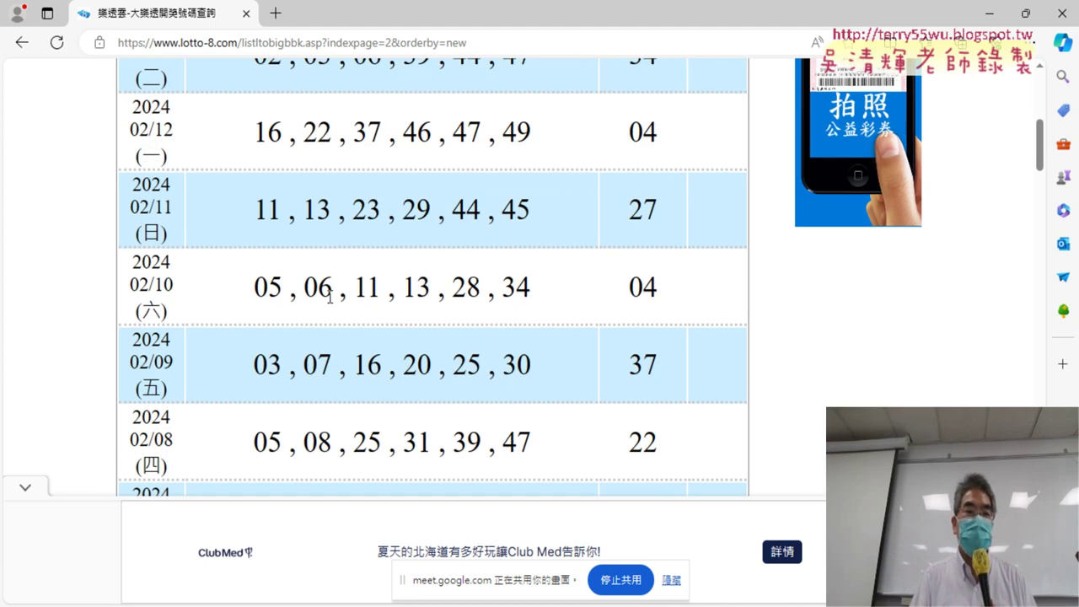
scroll(329, 295, "down", 6)
scroll(329, 295, "down", 4)
scroll(330, 295, "down", 7)
scroll(323, 294, "down", 4)
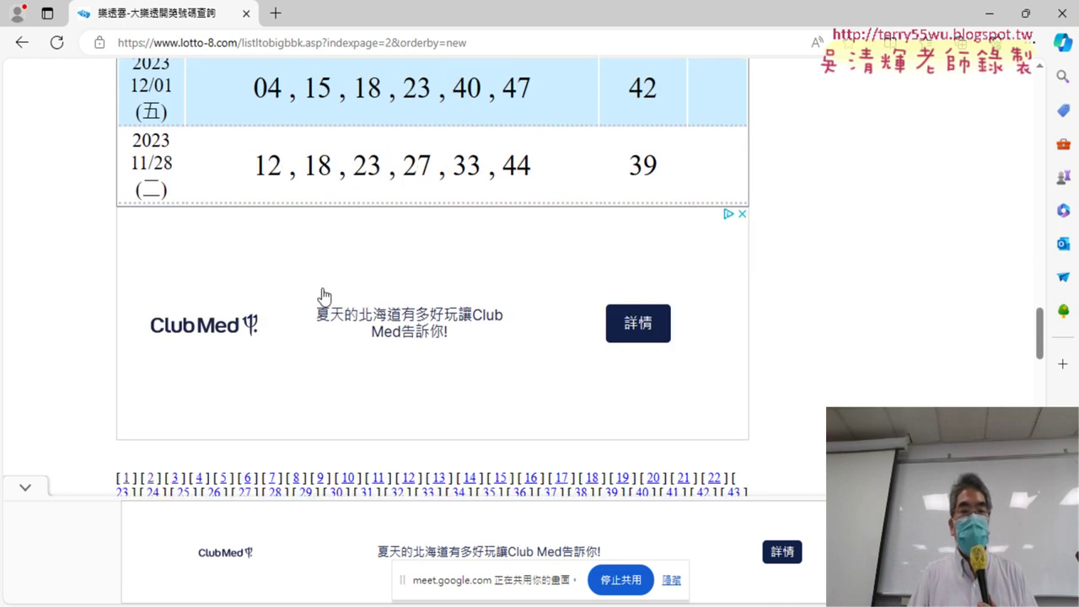
scroll(323, 295, "down", 2)
scroll(325, 294, "down", 1)
scroll(118, 263, "up", 3)
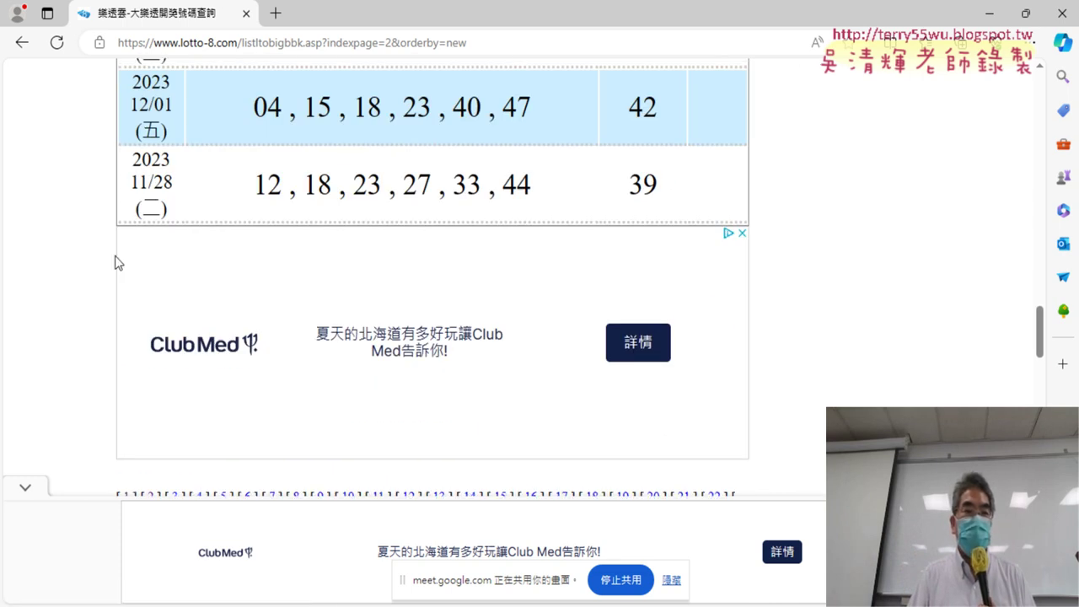
scroll(116, 261, "up", 2)
mouse_move(130, 331)
left_mouse_down()
mouse_move(173, 347)
mouse_move(171, 384)
left_mouse_up()
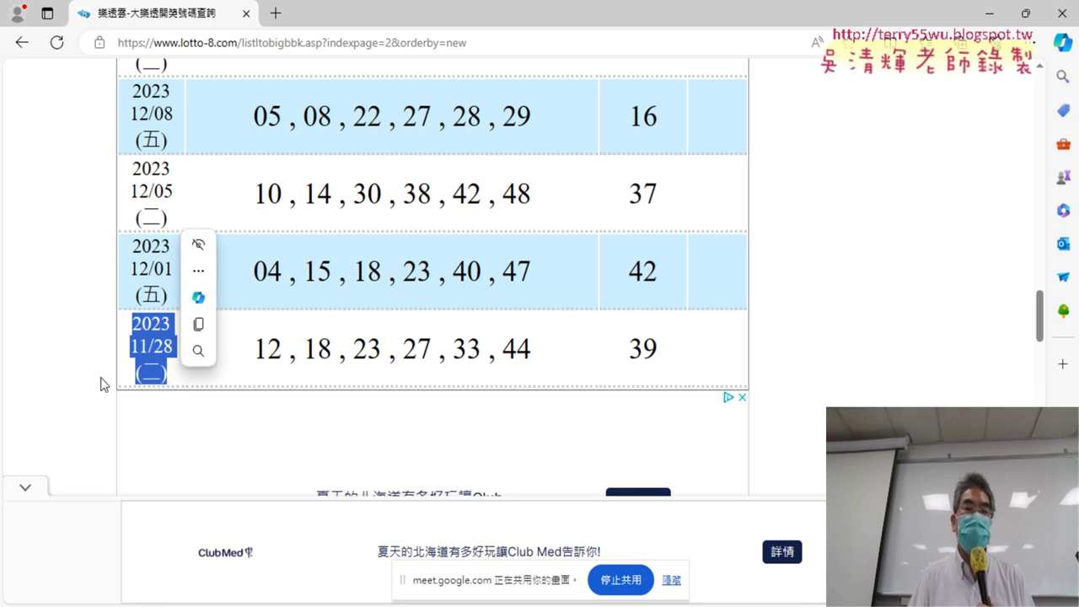
scroll(88, 385, "down", 3)
scroll(87, 384, "down", 2)
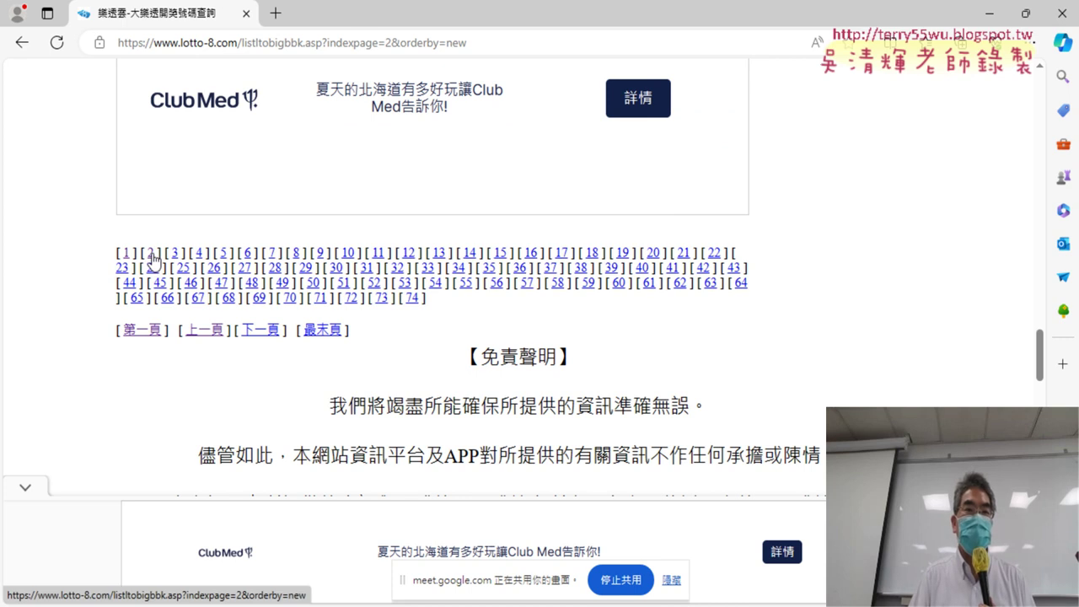
left_click(154, 257)
mouse_move(232, 293)
left_mouse_down()
mouse_move(115, 279)
mouse_move(282, 259)
mouse_move(595, 255)
mouse_move(187, 236)
left_mouse_up()
scroll(114, 279, "down", 2)
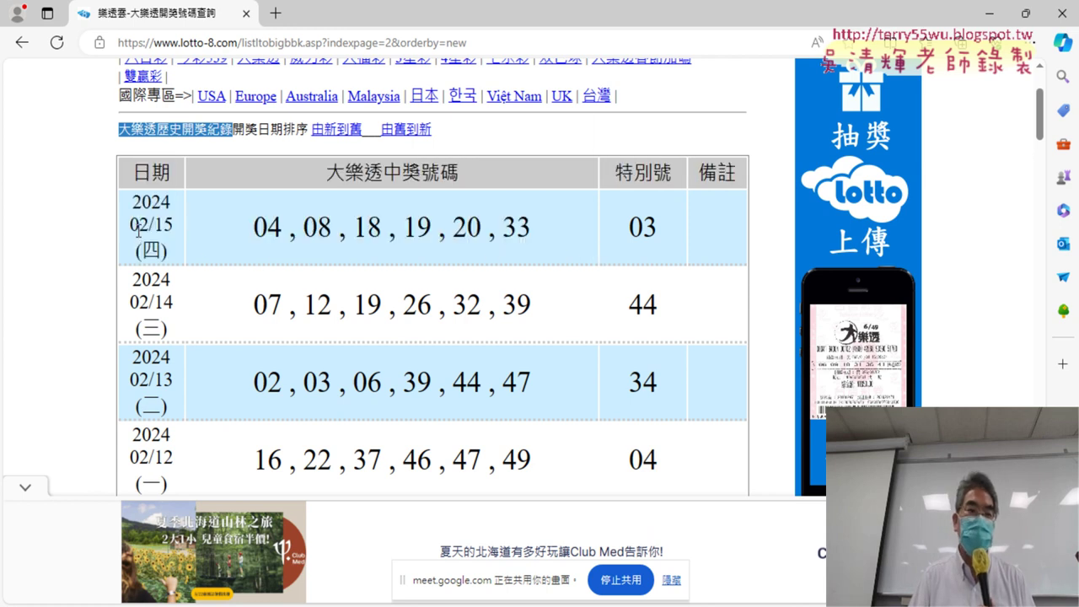
scroll(138, 231, "down", 5)
scroll(139, 231, "down", 8)
scroll(138, 230, "down", 7)
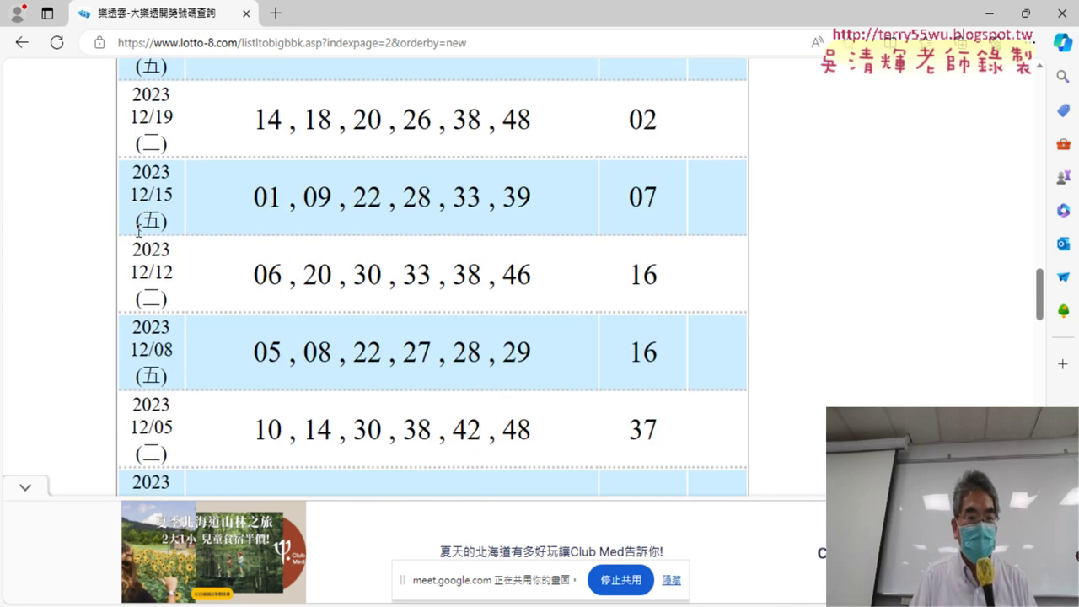
scroll(139, 231, "down", 5)
scroll(142, 253, "down", 1)
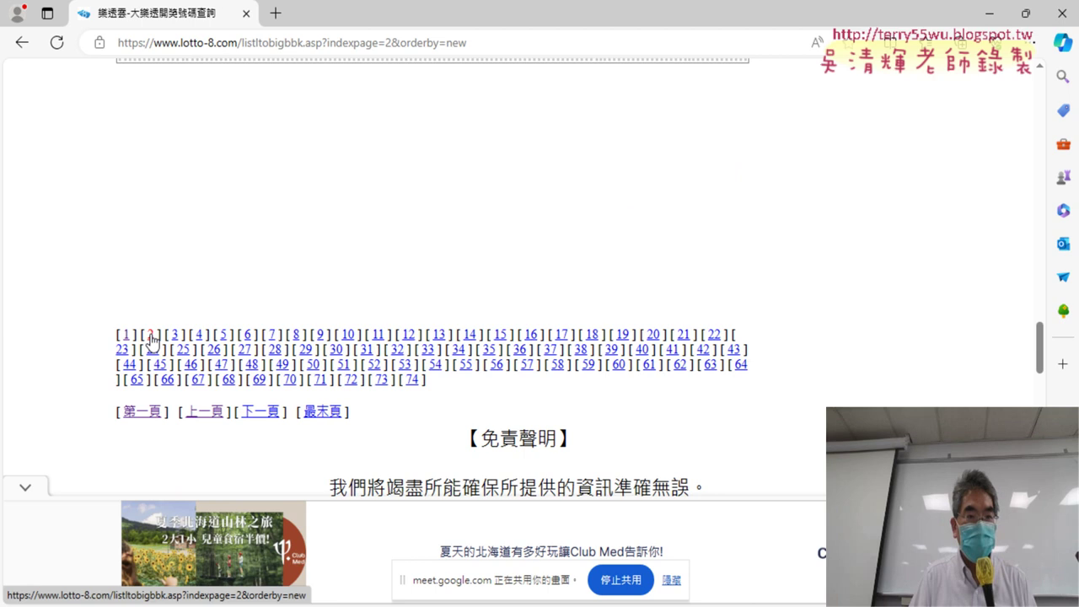
key("Home")
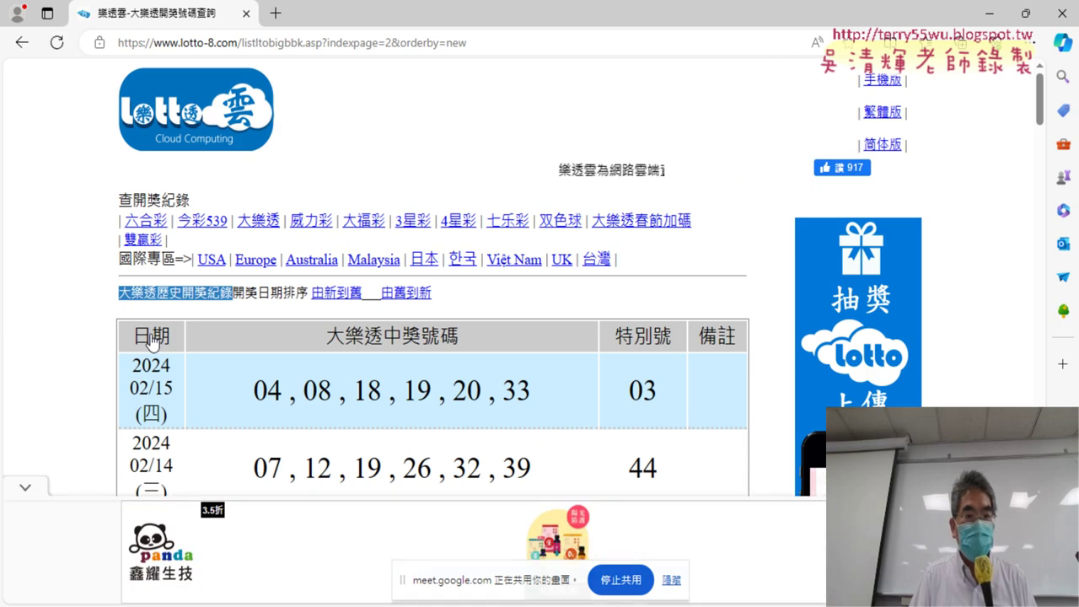
Highlight the 2024/02/15 draw row, then go to results page 3.
left_click_drag(136, 361, 540, 414)
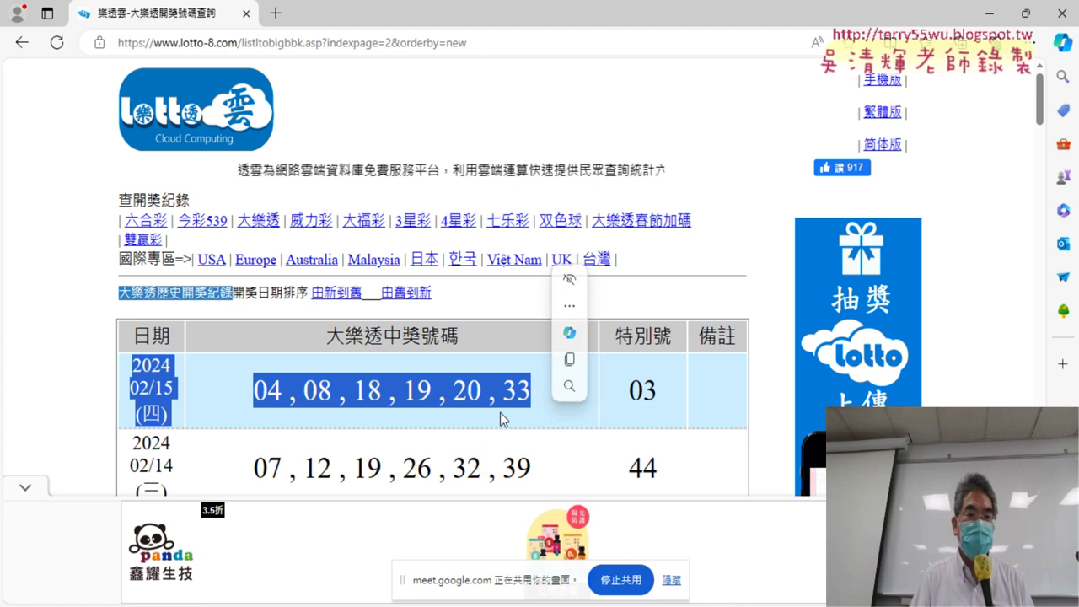
scroll(484, 392, "down", 3)
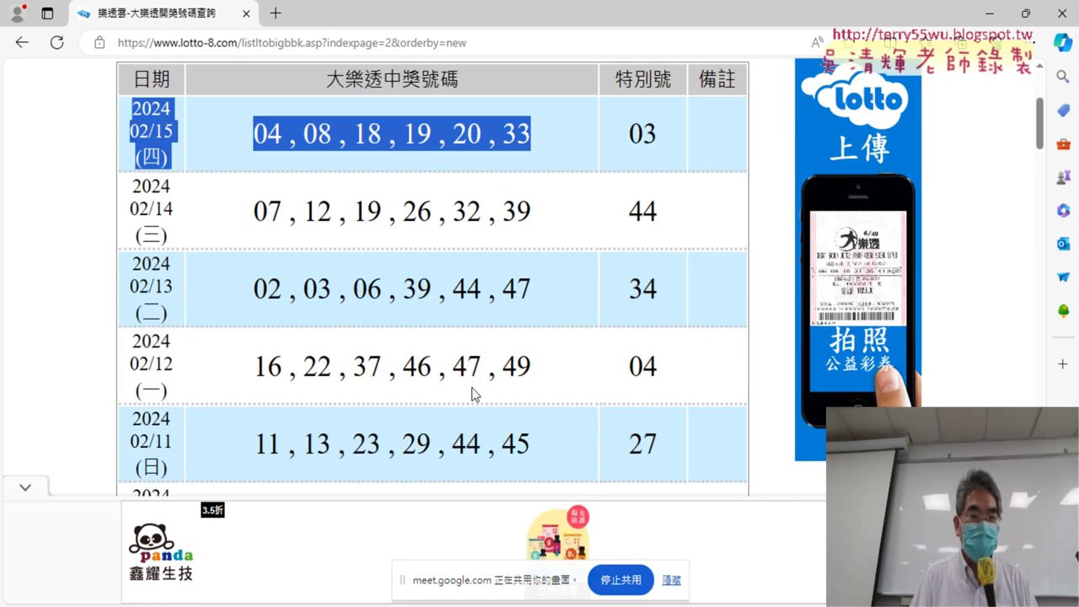
scroll(481, 389, "down", 4)
scroll(476, 388, "down", 5)
scroll(472, 386, "down", 3)
scroll(473, 386, "down", 4)
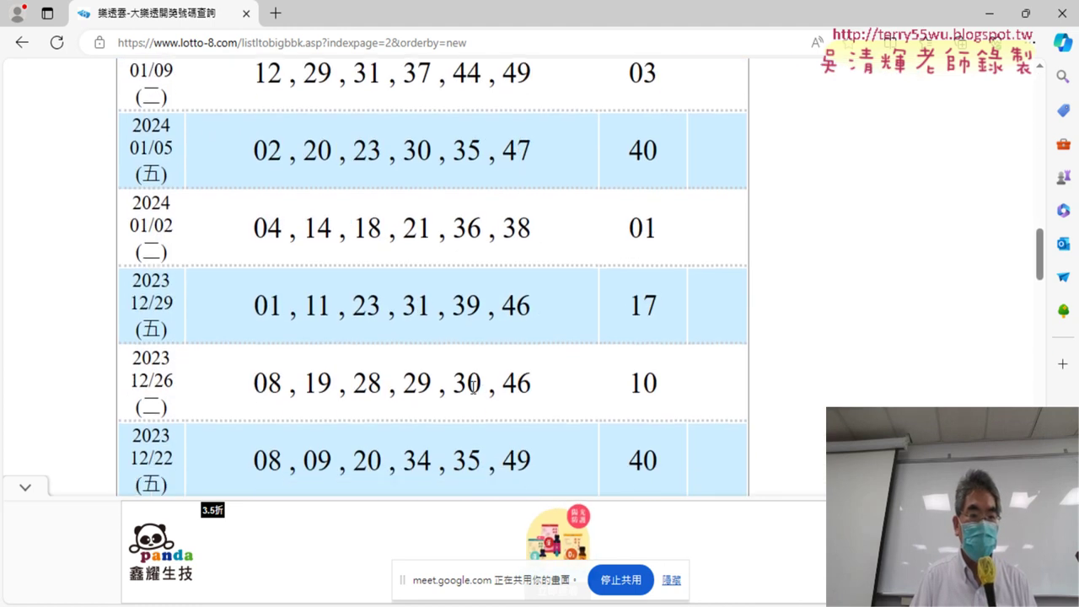
scroll(473, 386, "down", 5)
scroll(473, 386, "down", 2)
scroll(473, 386, "down", 2)
scroll(472, 386, "down", 3)
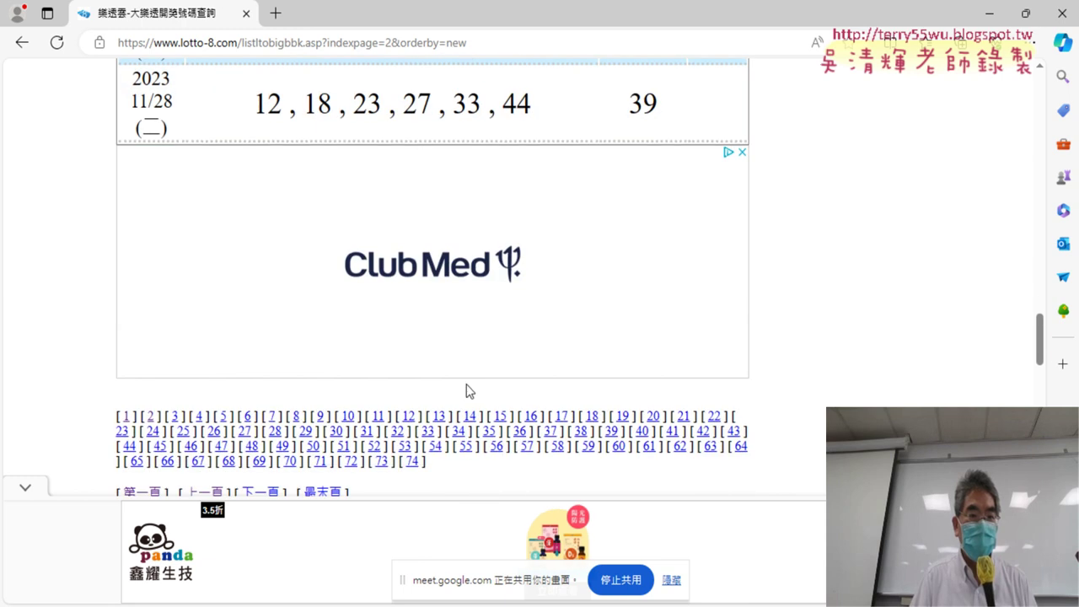
scroll(467, 390, "down", 2)
left_click(226, 327)
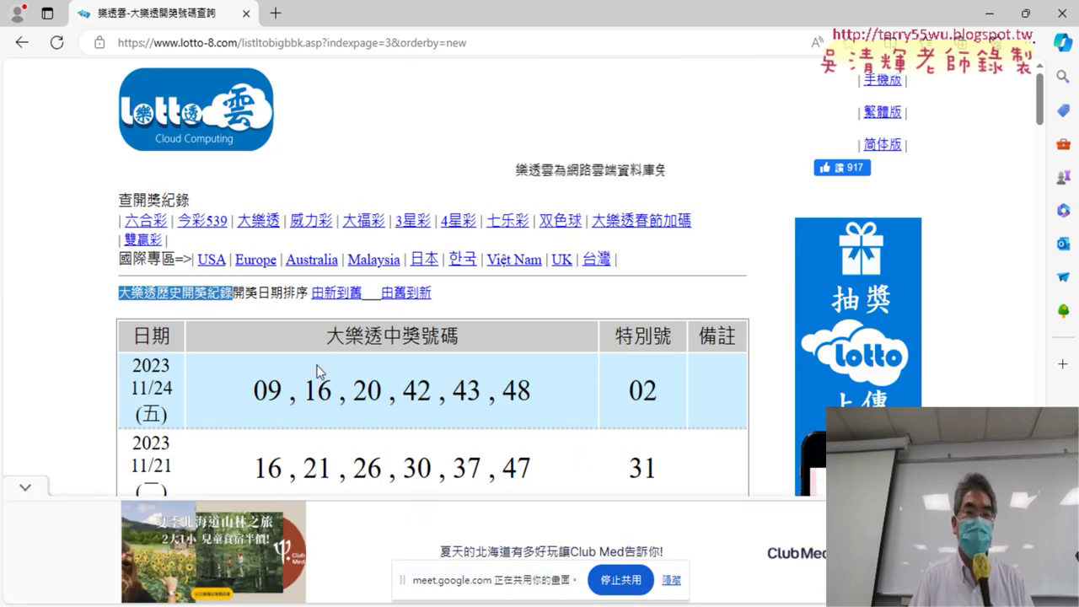
Browse page 3, highlighting its headings and page-number links, back to the 2023/11/24 table top.
left_click_drag(137, 334, 366, 344)
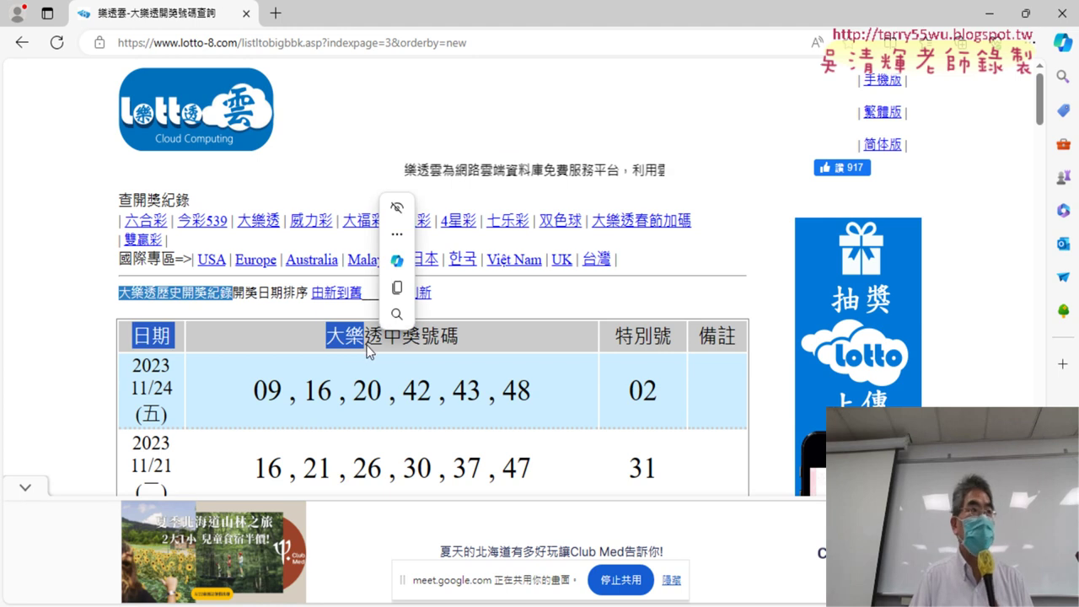
scroll(366, 345, "down", 5)
scroll(368, 347, "down", 6)
scroll(367, 347, "down", 1)
scroll(368, 347, "down", 4)
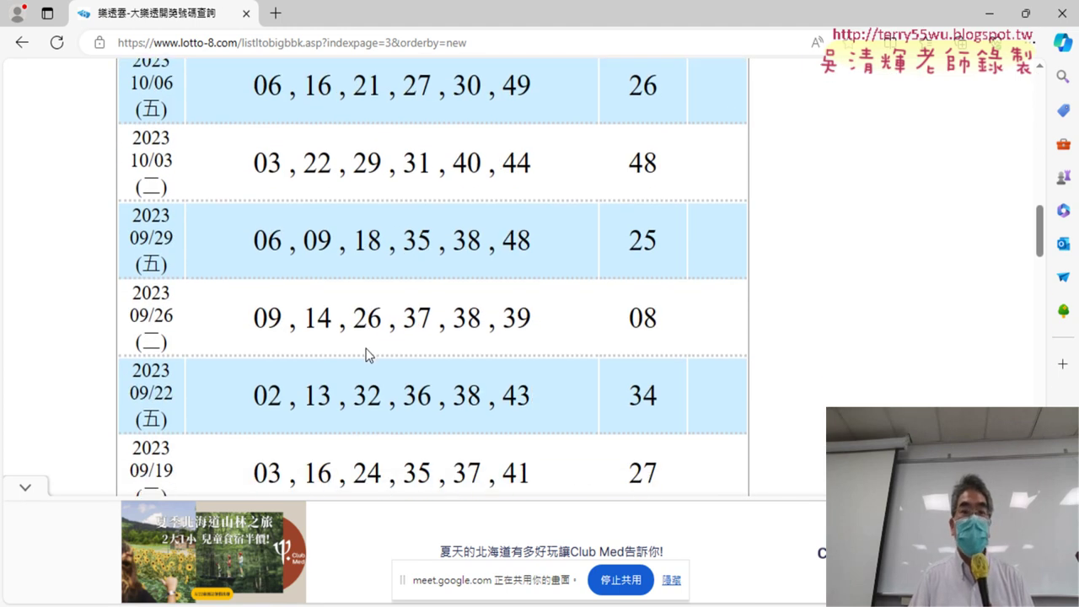
scroll(367, 350, "down", 7)
scroll(367, 352, "down", 4)
scroll(367, 354, "down", 3)
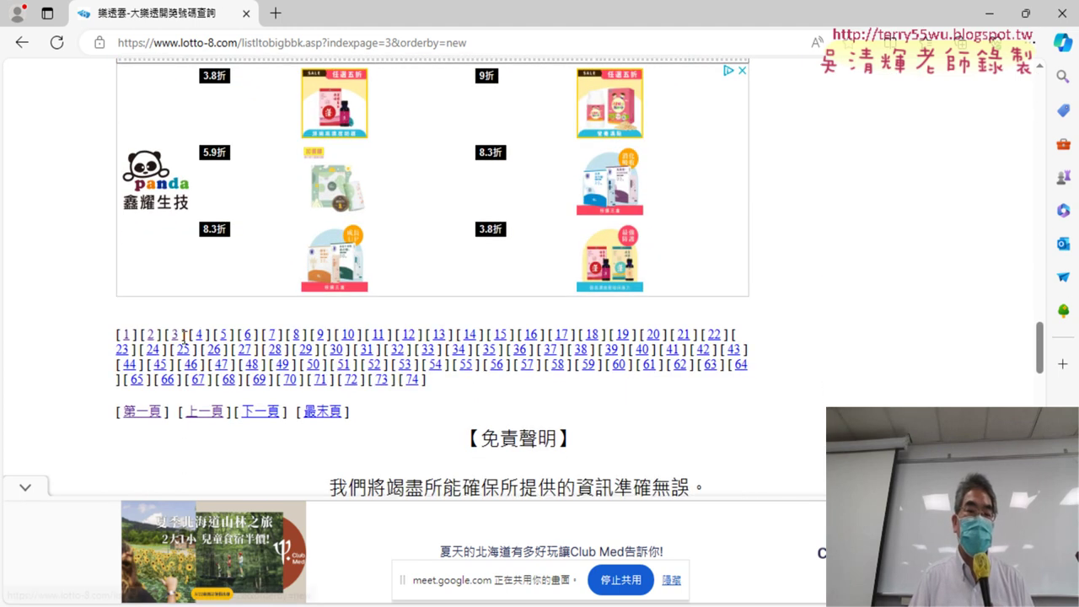
left_click(402, 364, "shift")
left_click(455, 380, "shift")
left_click_drag(456, 380, 117, 333)
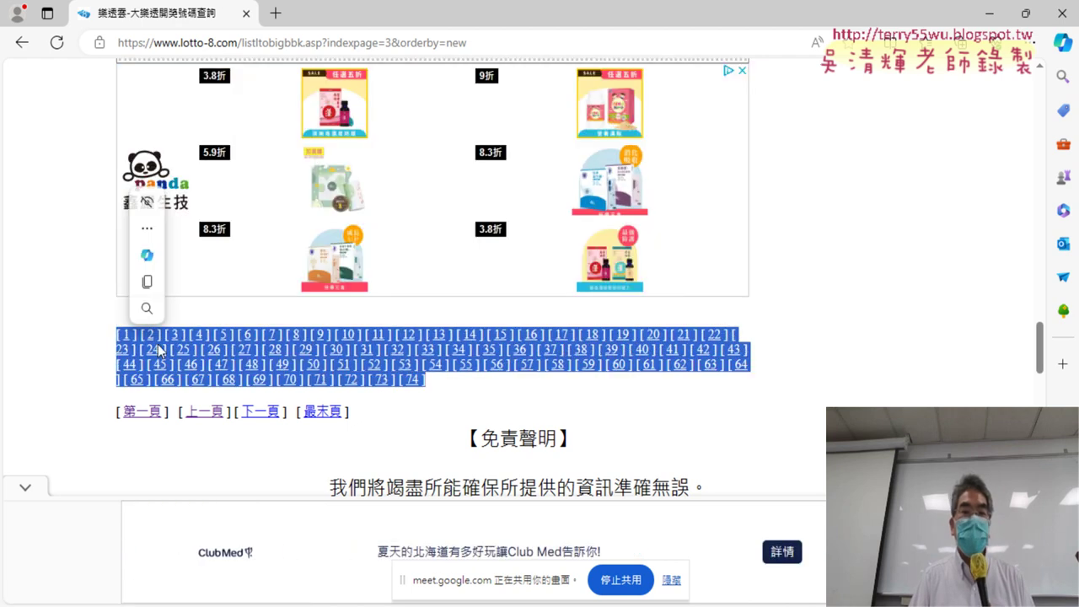
scroll(156, 430, "up", 10)
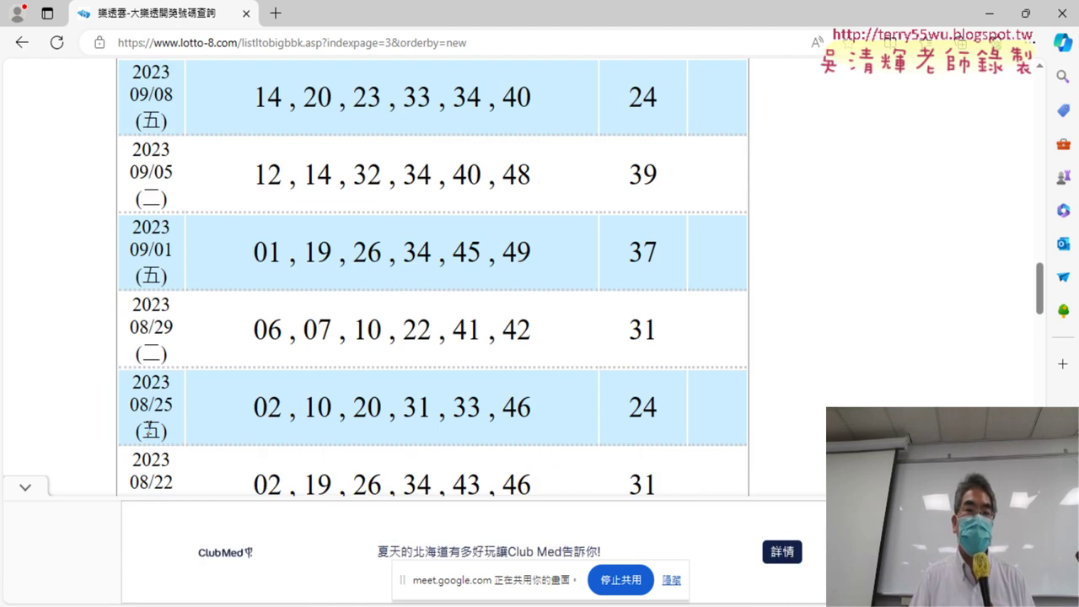
scroll(146, 405, "up", 5)
scroll(148, 407, "up", 5)
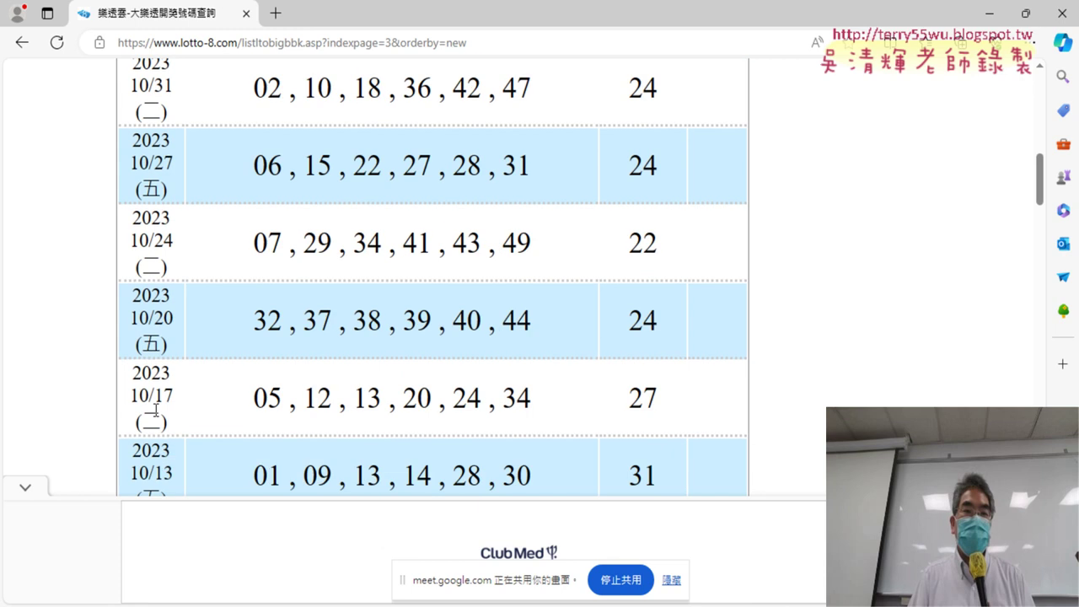
scroll(150, 407, "up", 3)
scroll(155, 408, "up", 4)
scroll(155, 408, "up", 2)
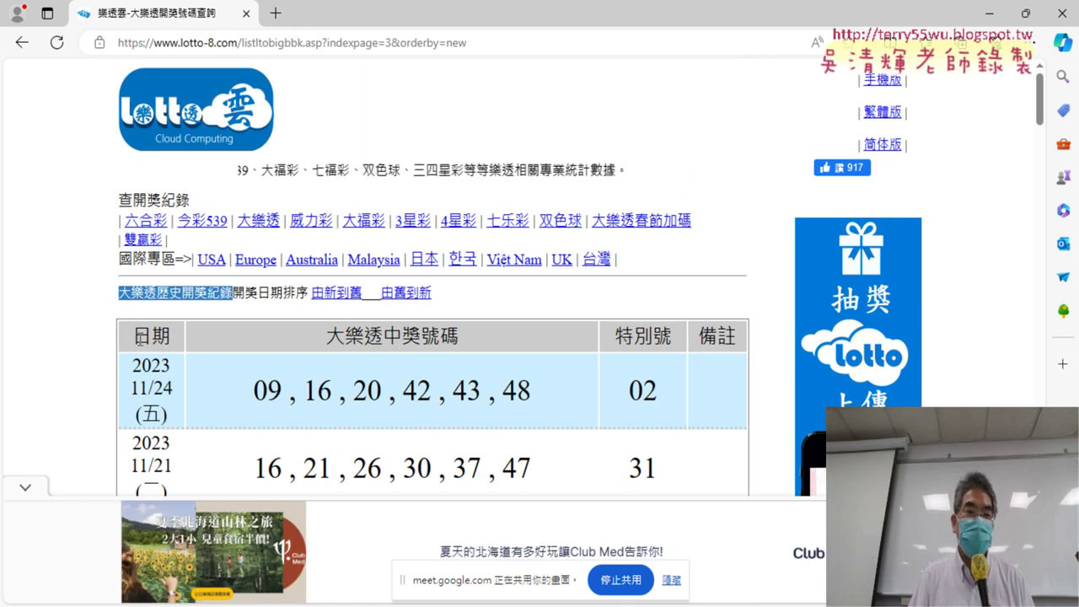
left_click_drag(135, 337, 588, 463)
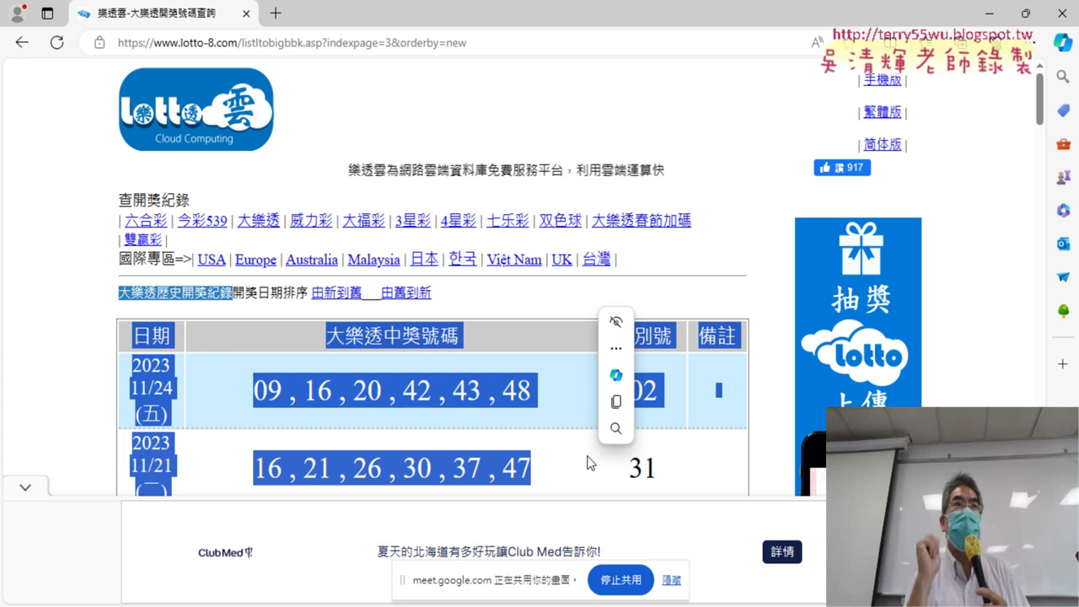
left_click(534, 307)
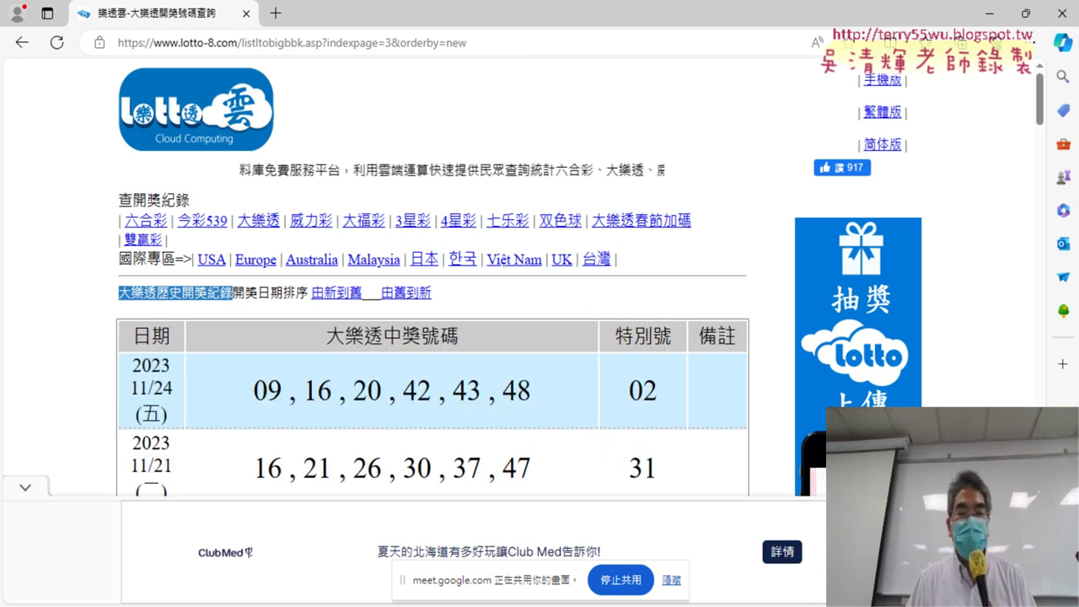
Return to the Google Doc and select the 範例程式碼 macro from Sub 大樂透下載() to End Sub.
mouse_move(480, 605)
left_click(435, 558)
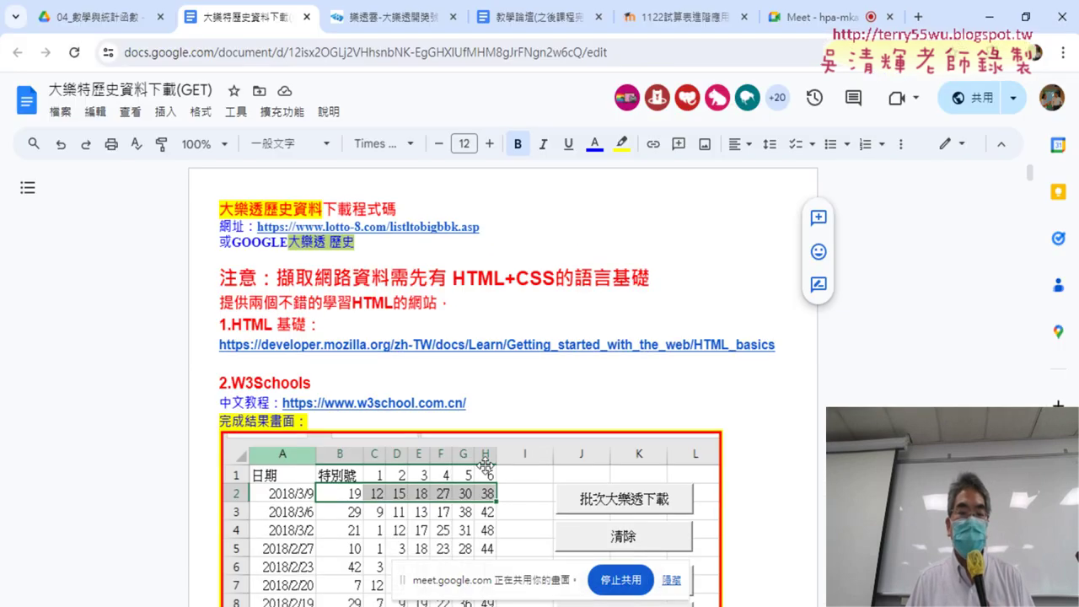
scroll(503, 438, "down", 7)
scroll(503, 437, "down", 3)
scroll(503, 438, "down", 5)
scroll(504, 434, "down", 2)
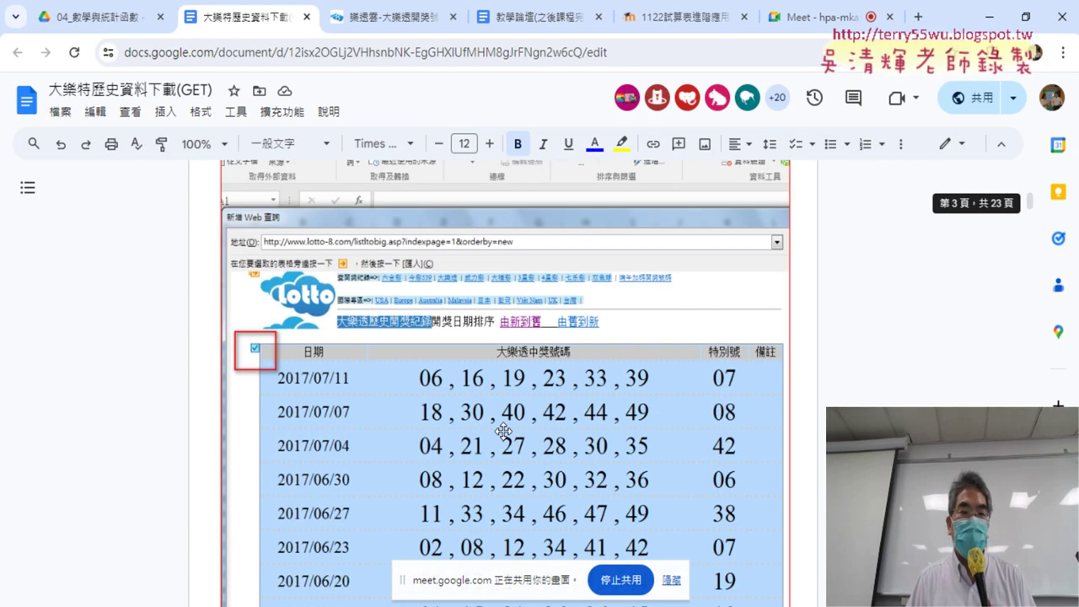
scroll(505, 431, "down", 3)
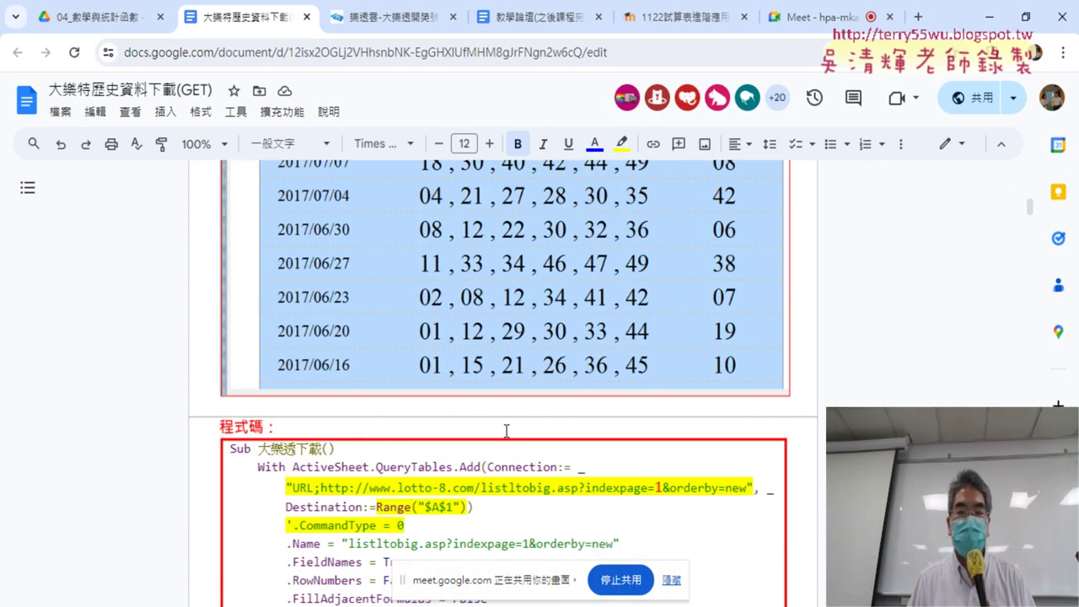
scroll(505, 430, "down", 1)
scroll(505, 431, "down", 4)
scroll(506, 432, "down", 5)
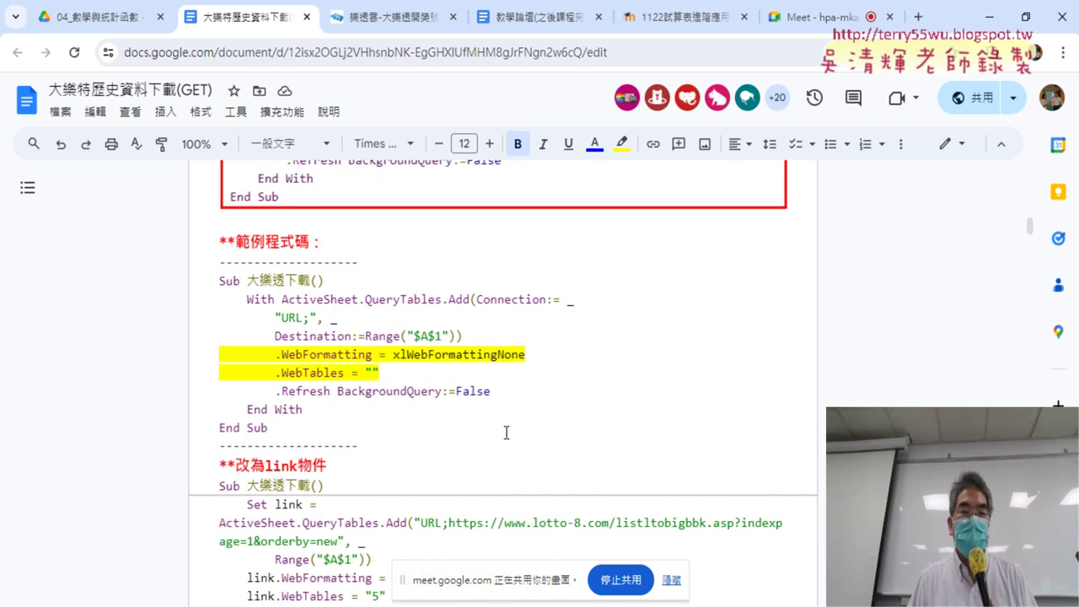
scroll(505, 431, "up", 5)
scroll(504, 432, "up", 5)
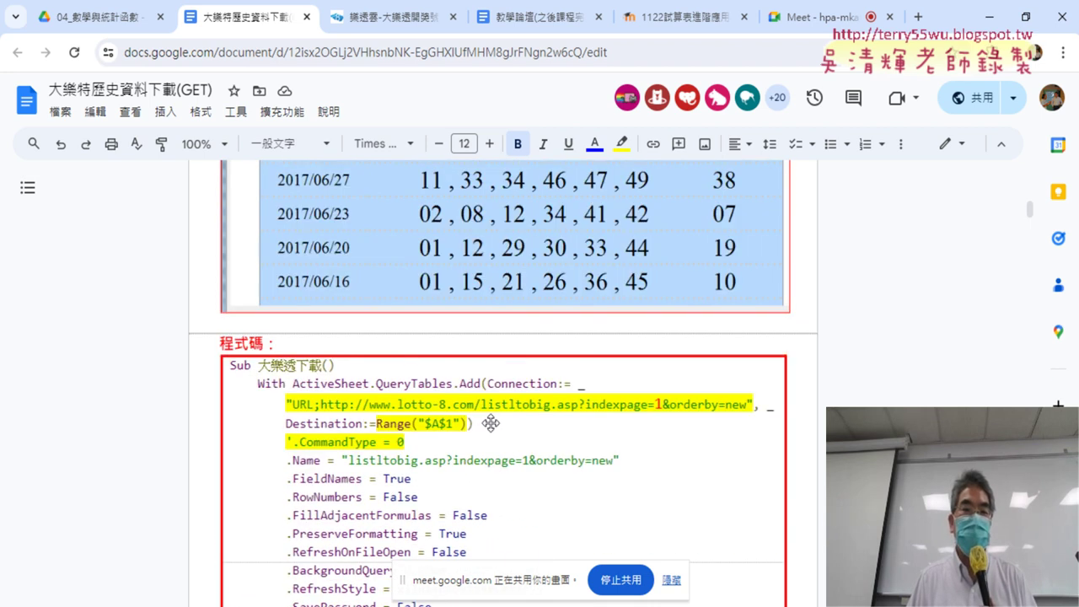
scroll(362, 364, "down", 1)
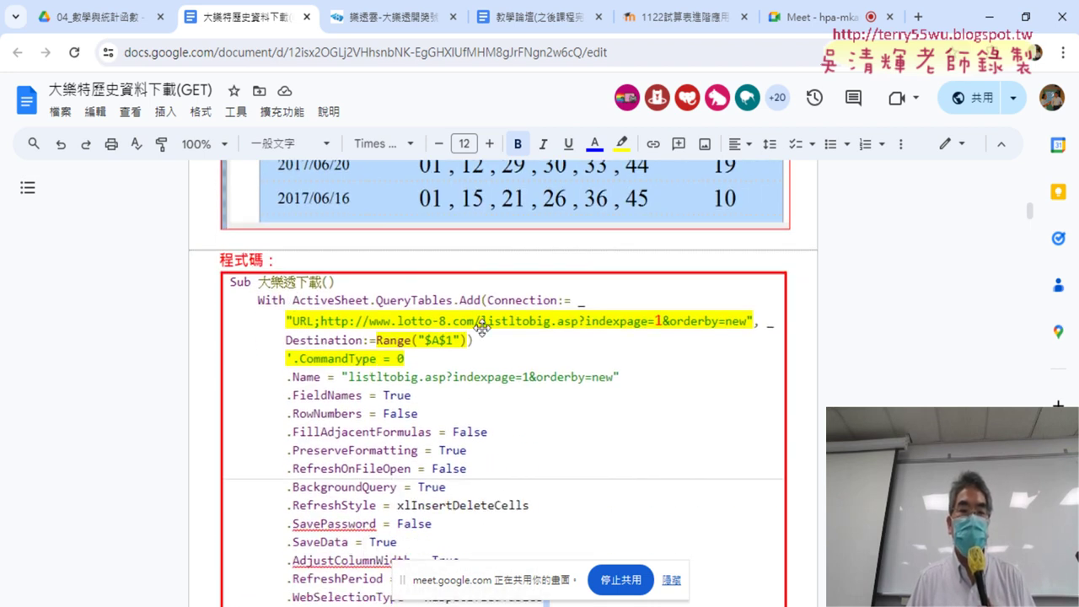
scroll(481, 327, "down", 2)
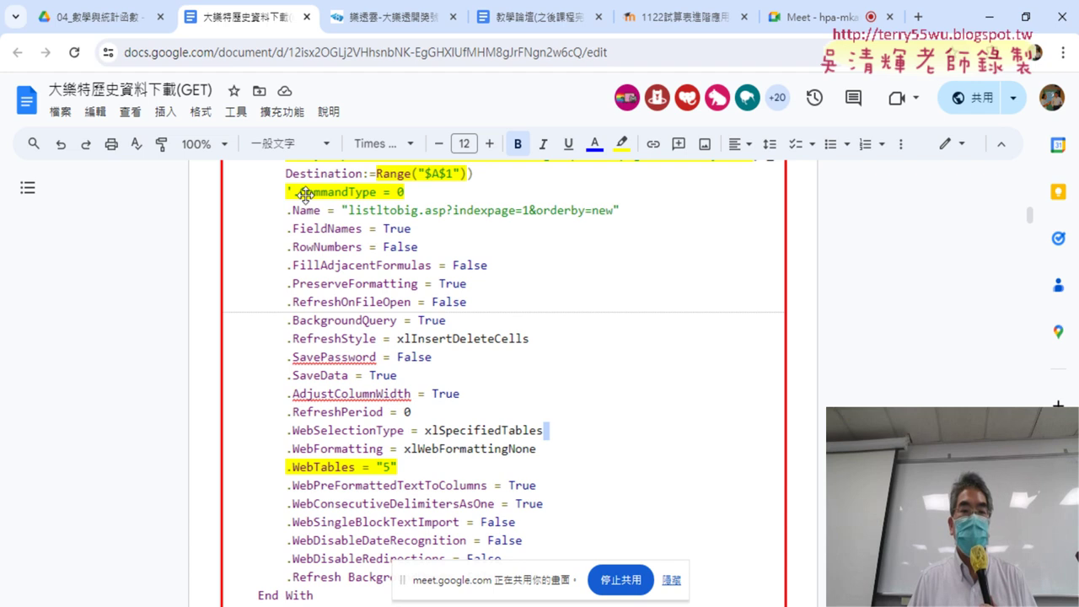
scroll(513, 396, "down", 3)
scroll(513, 393, "down", 2)
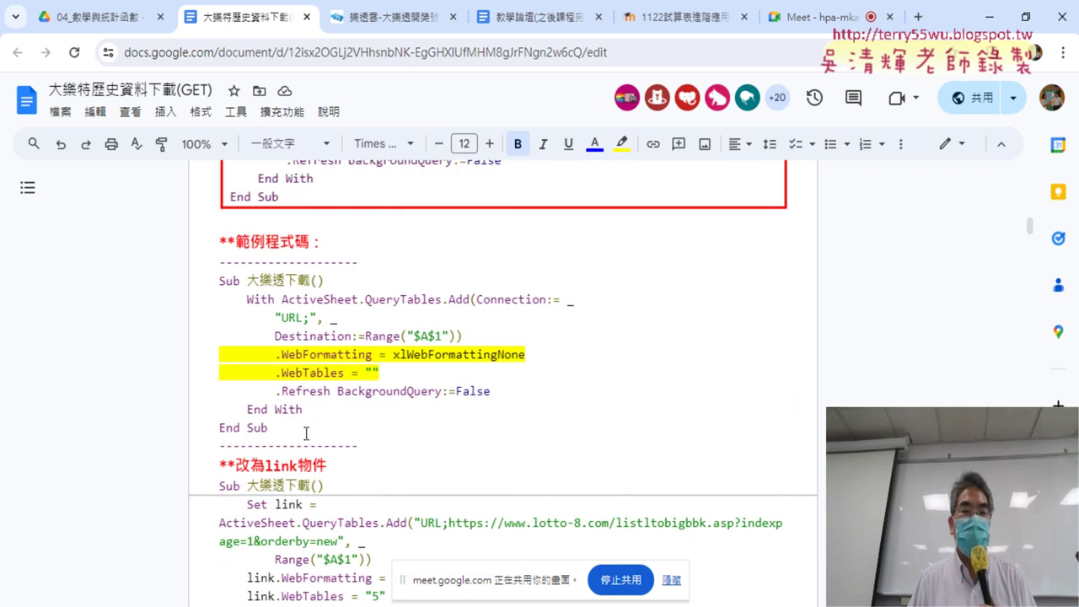
left_click_drag(306, 433, 218, 280)
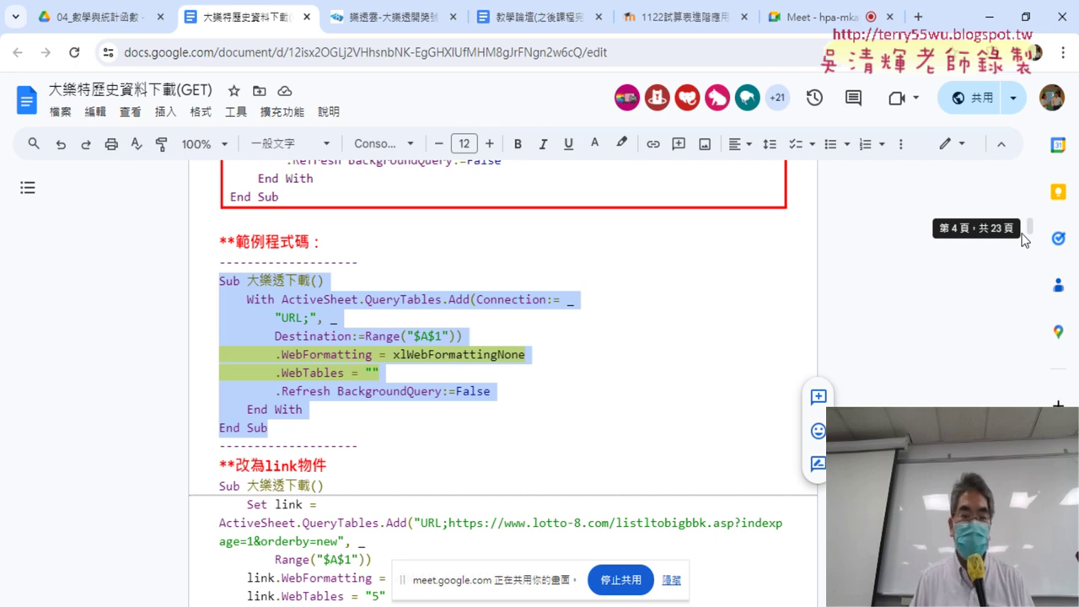
Launch Excel from the Start menu and create a new blank workbook.
key("super")
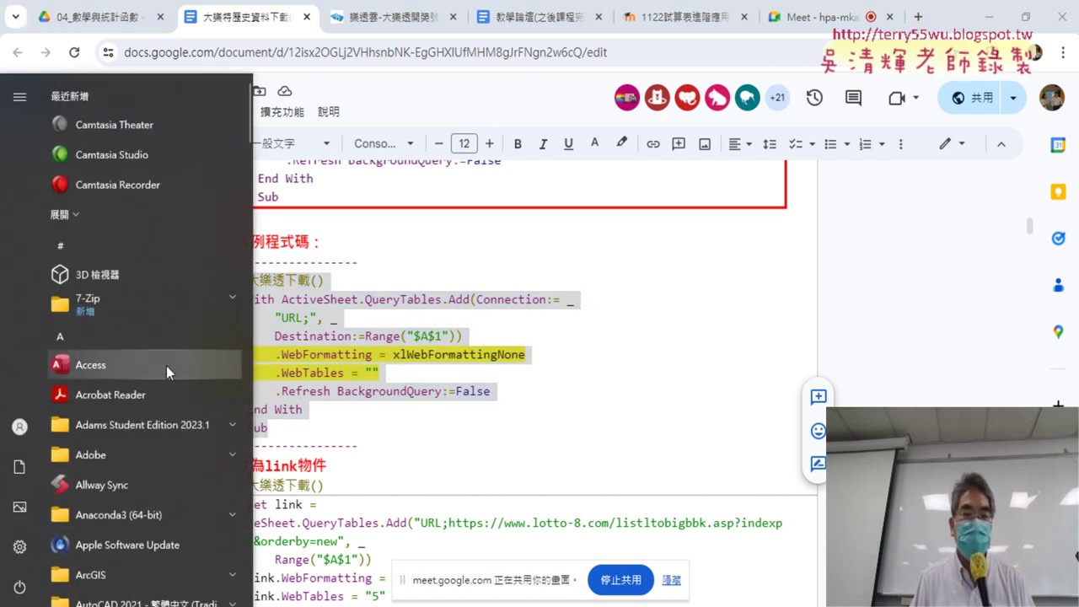
scroll(166, 366, "down", 4)
scroll(173, 380, "down", 6)
scroll(179, 382, "down", 3)
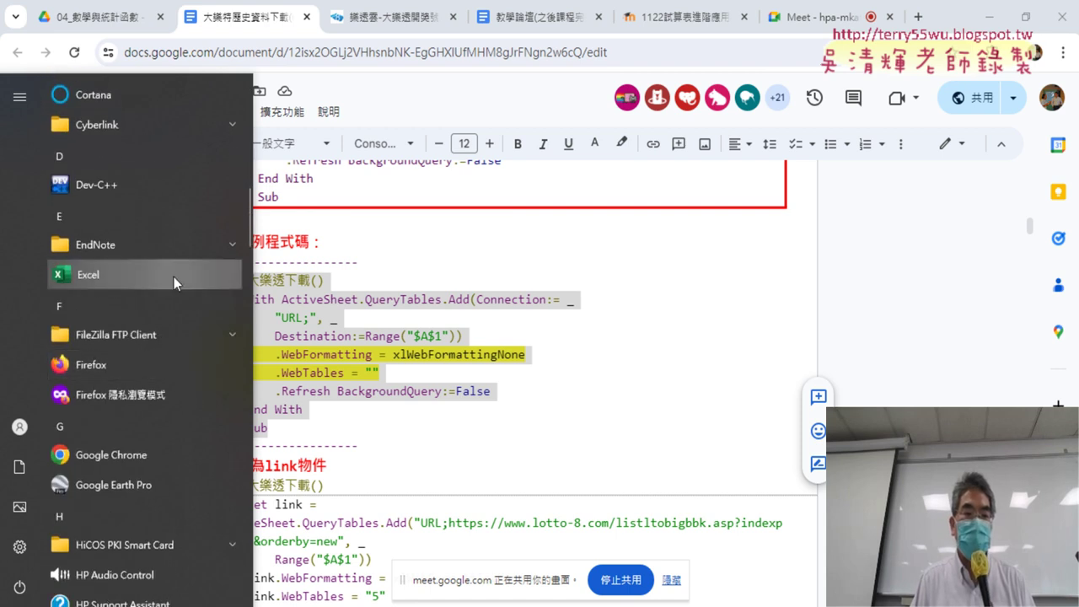
left_click(174, 276)
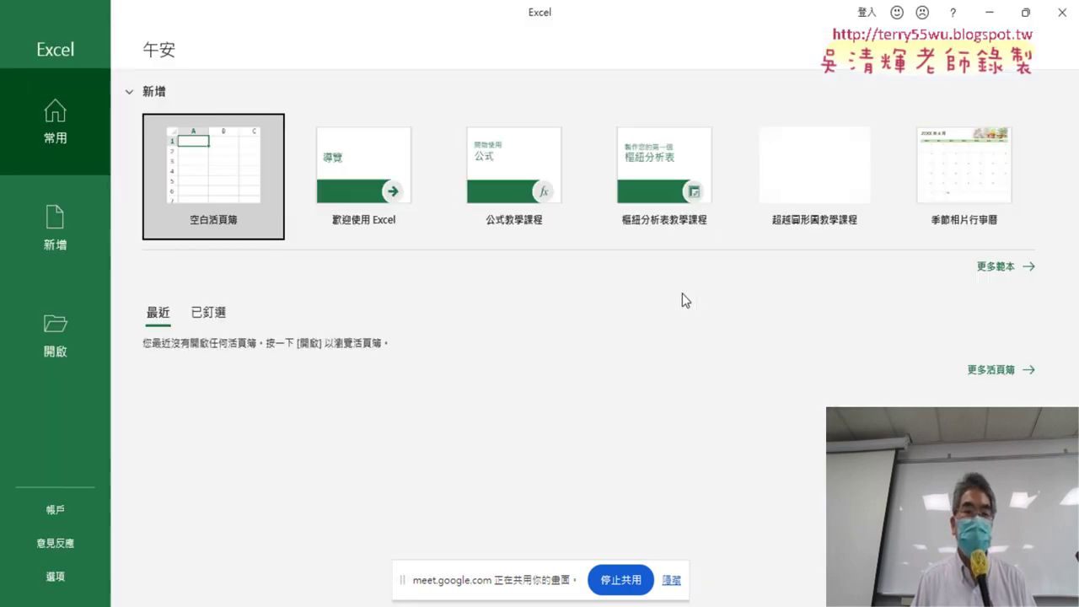
left_click(191, 182)
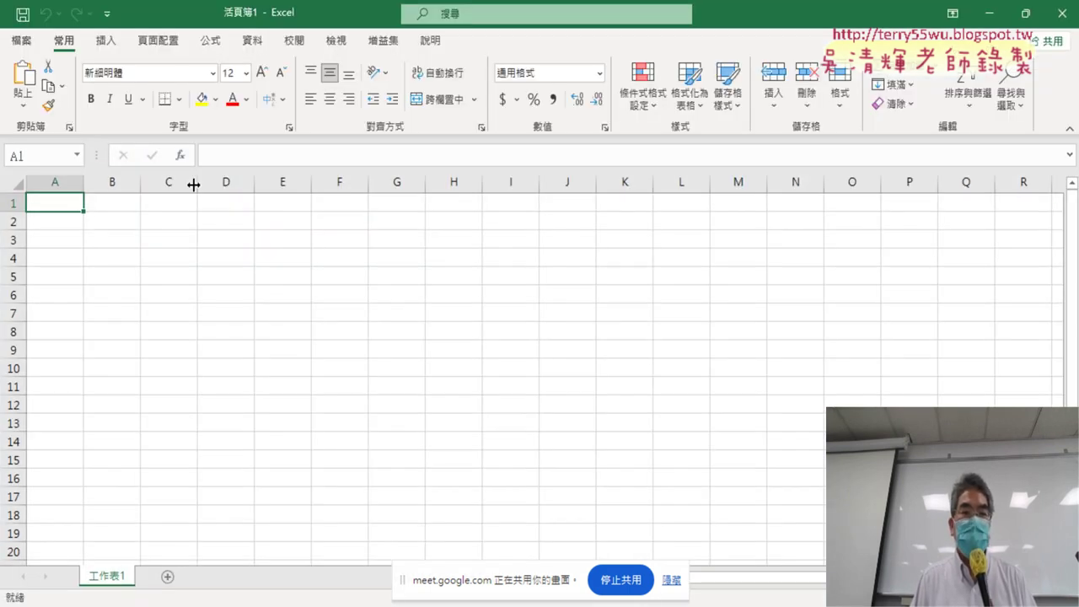
Enable the Developer tab via Customize Ribbon and open the Visual Basic editor.
left_click(107, 13)
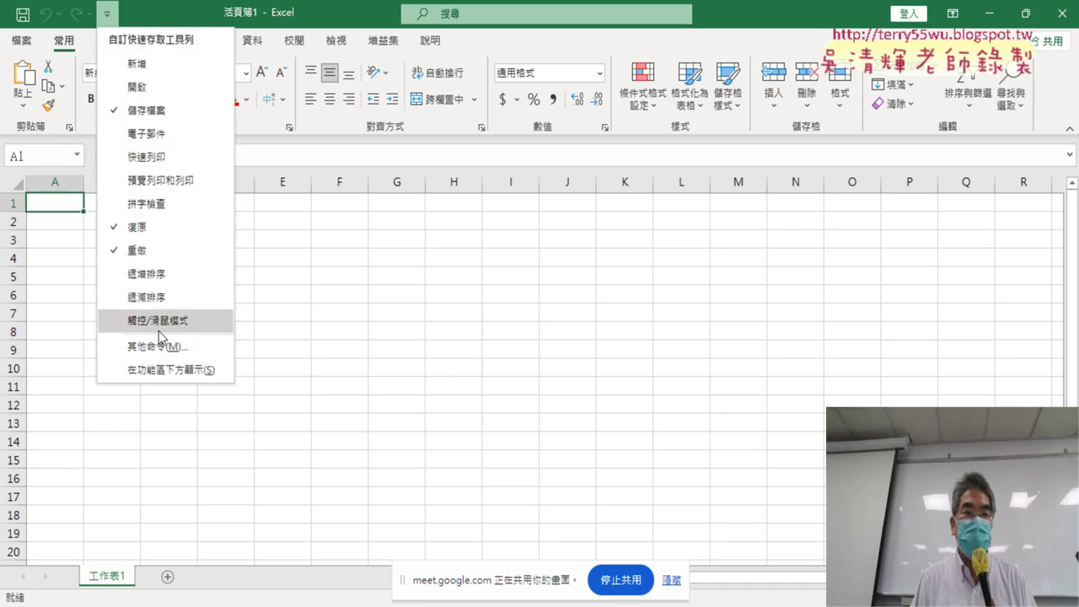
left_click(175, 348)
left_click(236, 244)
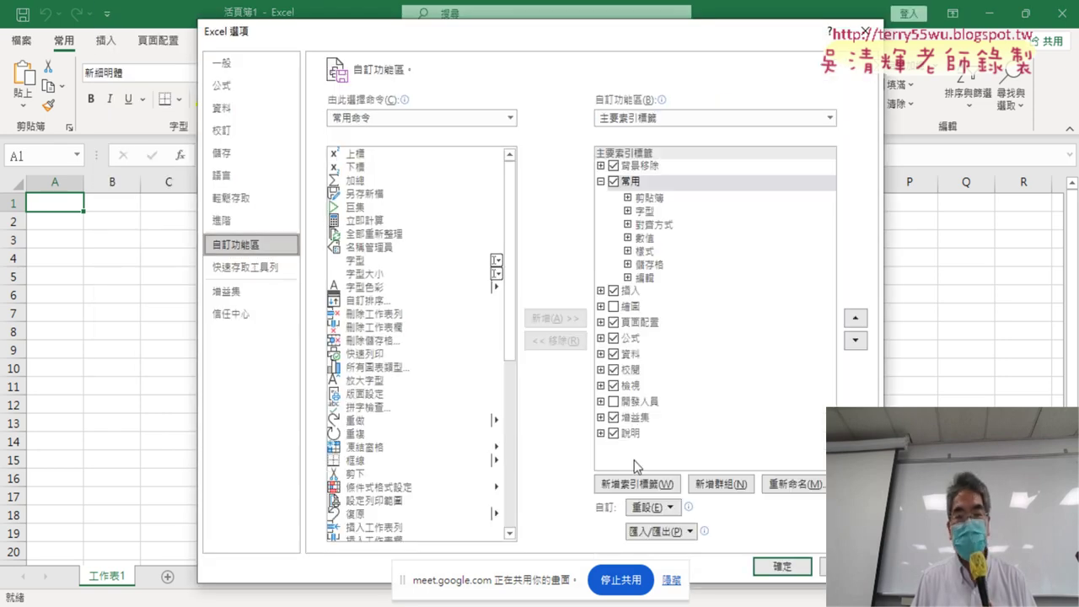
left_click(613, 401)
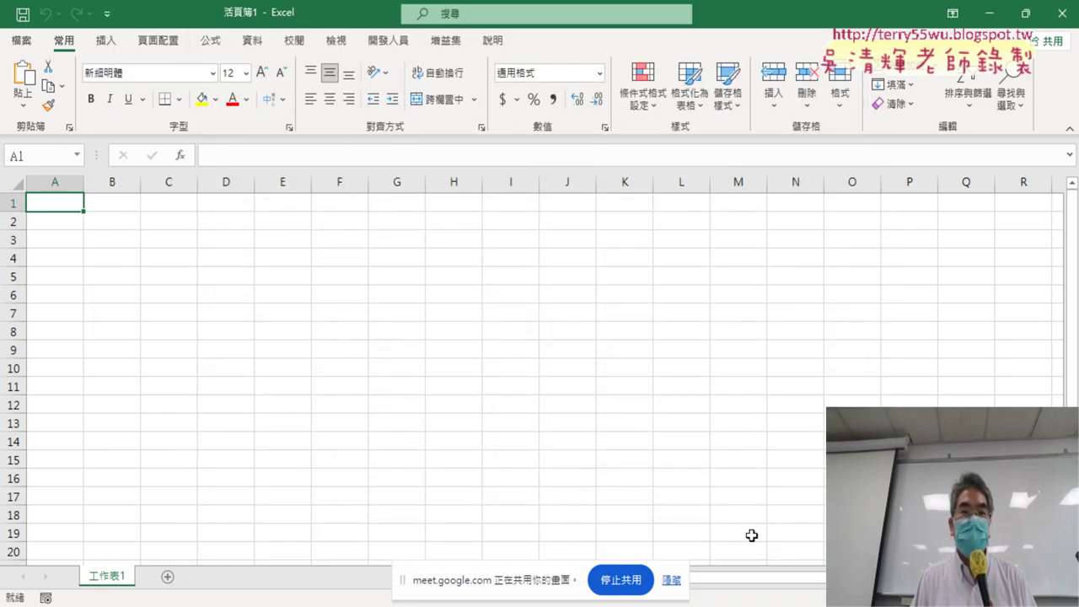
left_click(384, 42)
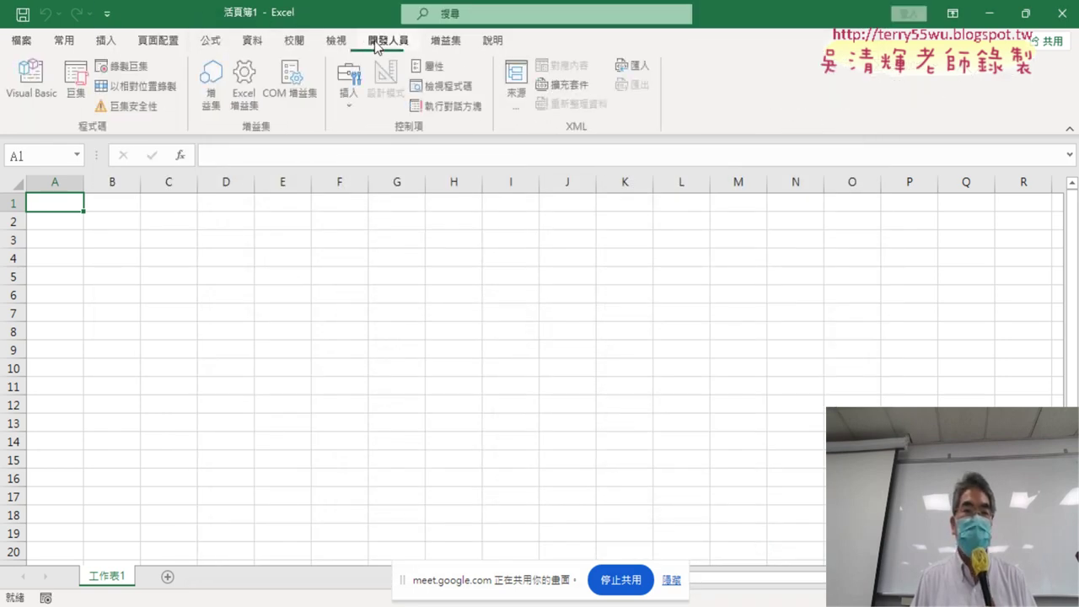
left_click(25, 97)
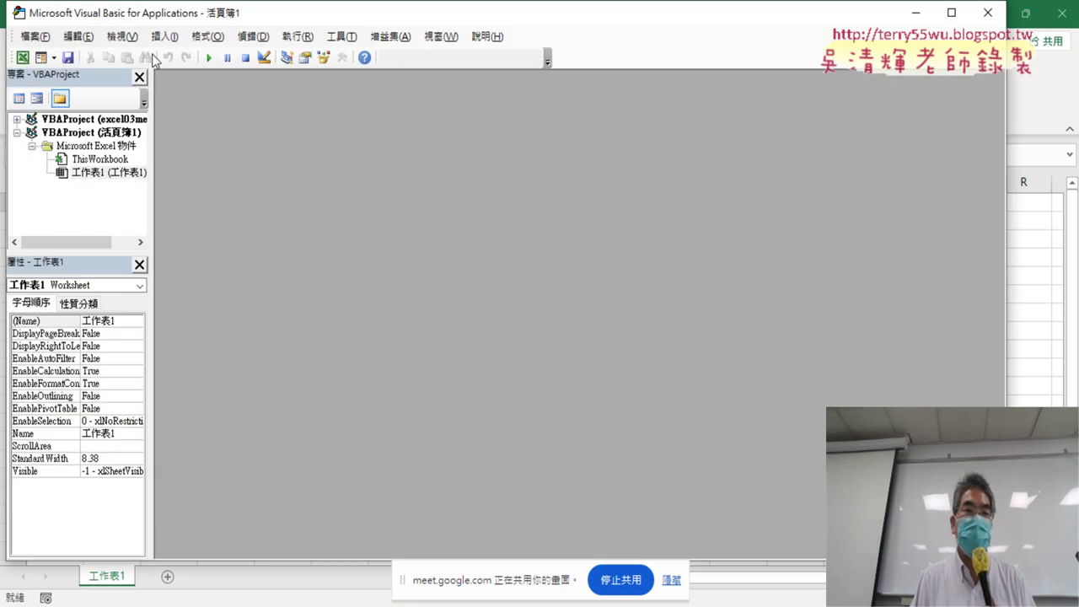
Insert Module1 via 工作表1's 插入 > 模組 menu and maximize its code window.
left_click_drag(122, 21, 225, 59)
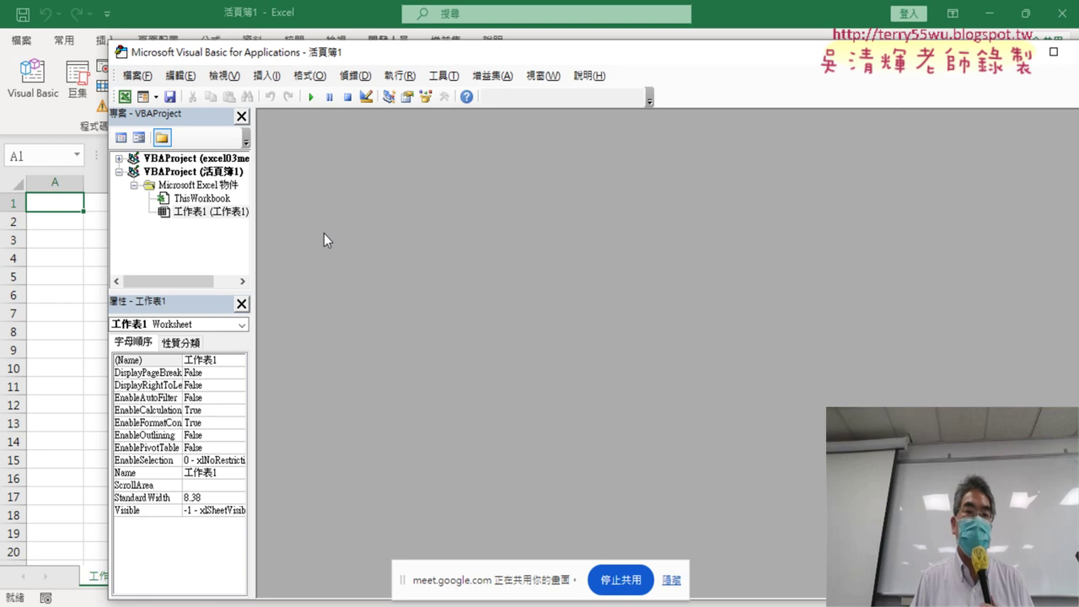
right_click(207, 211)
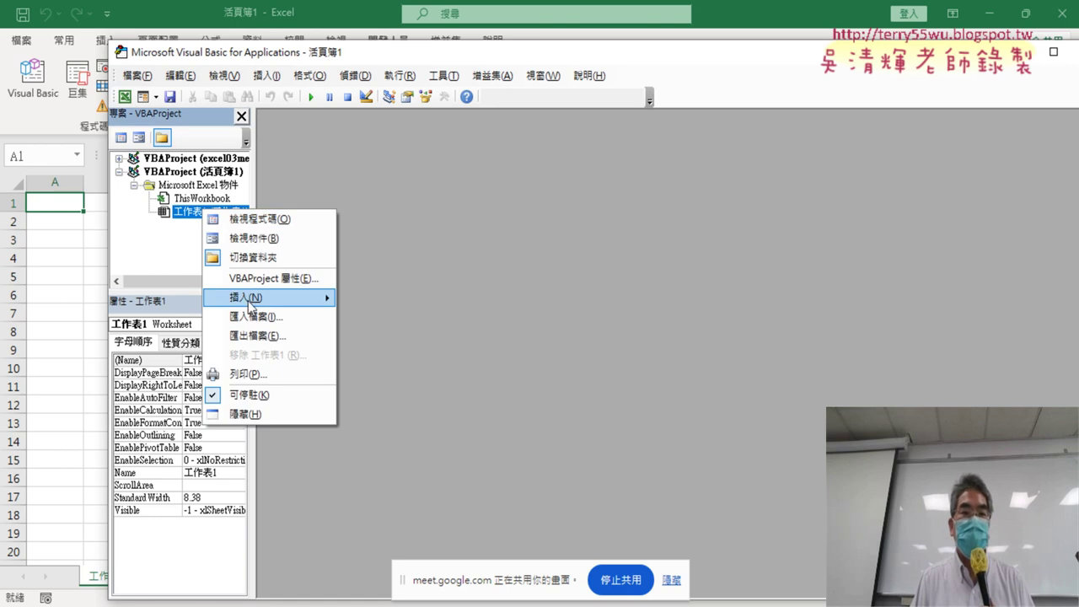
mouse_move(253, 302)
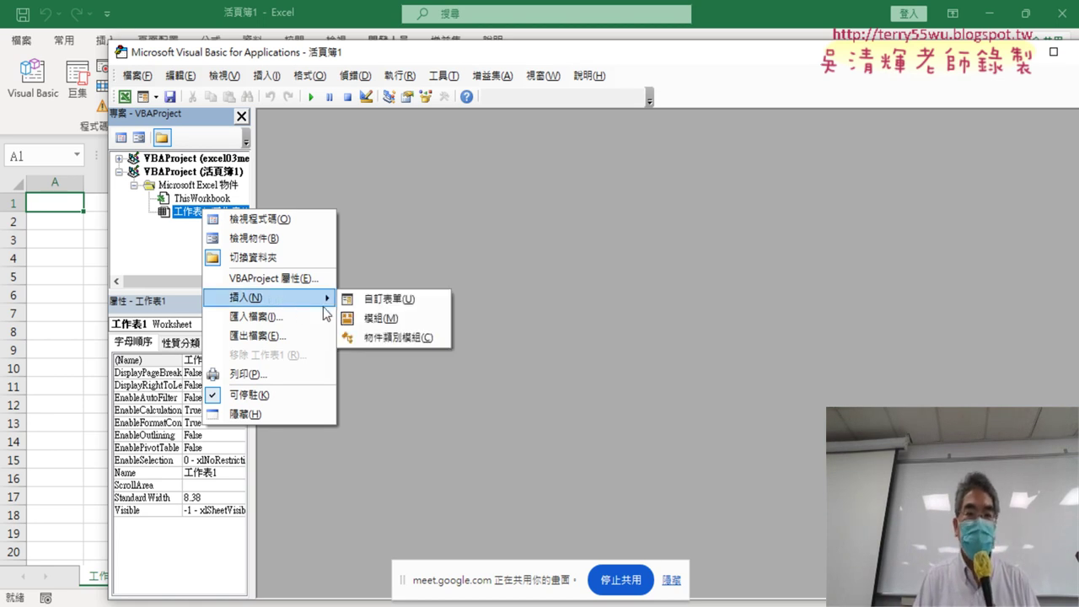
left_click(374, 326)
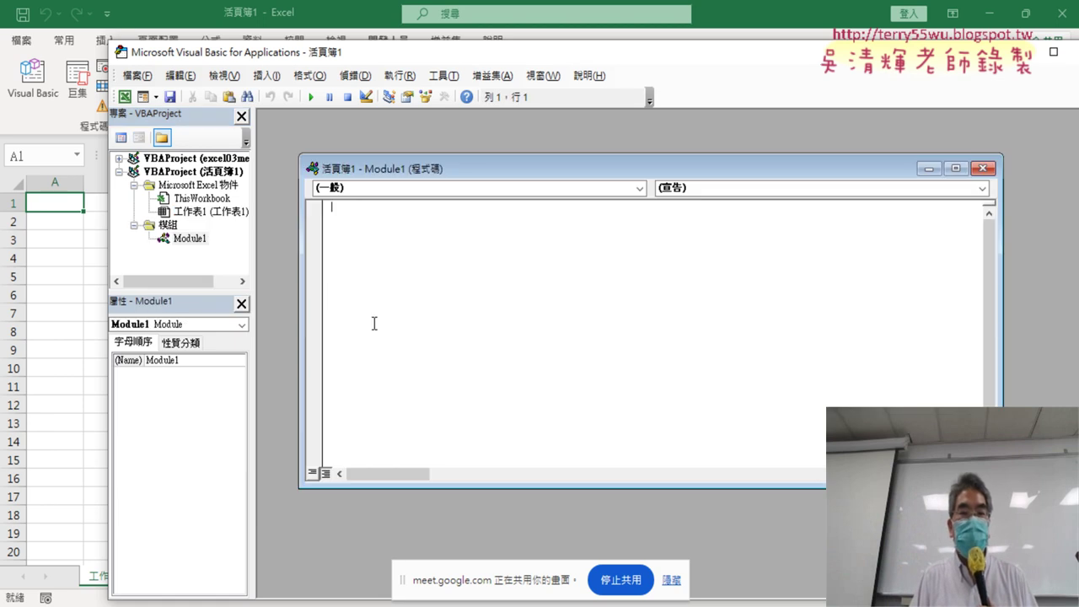
left_click(954, 168)
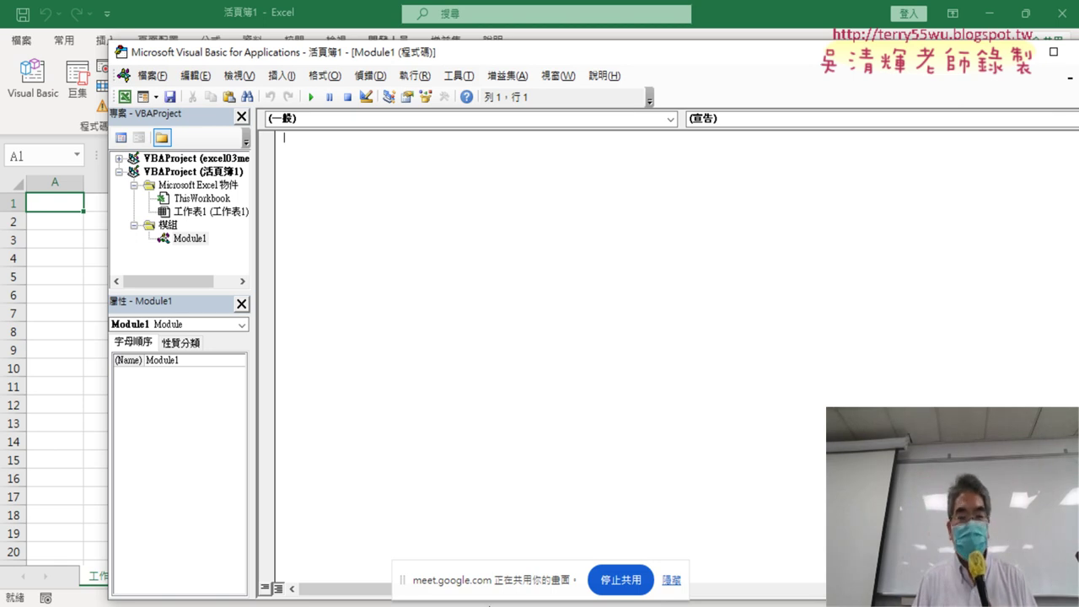
Return to the Google Doc and scroll through the code boxes to the Sub 大樂透下載() sample.
left_click(434, 571)
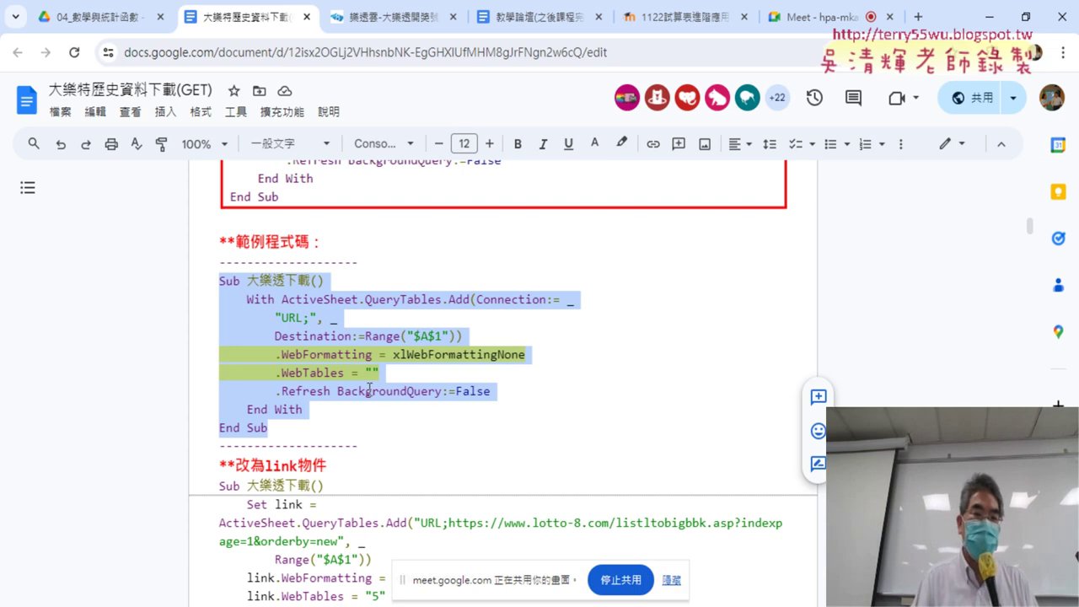
scroll(367, 364, "up", 4)
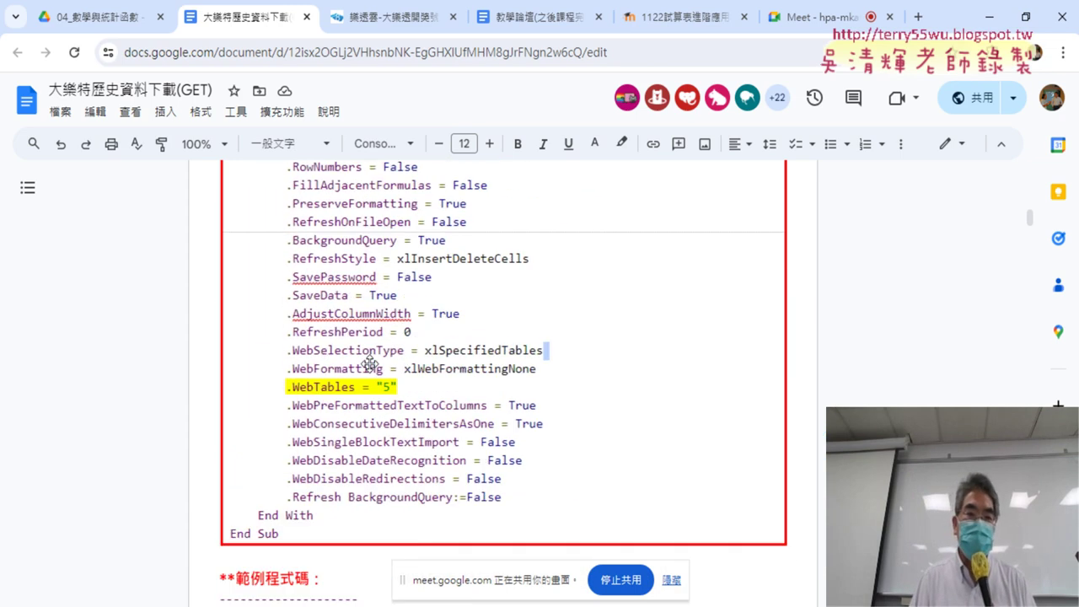
scroll(308, 362, "up", 4)
scroll(373, 391, "down", 2)
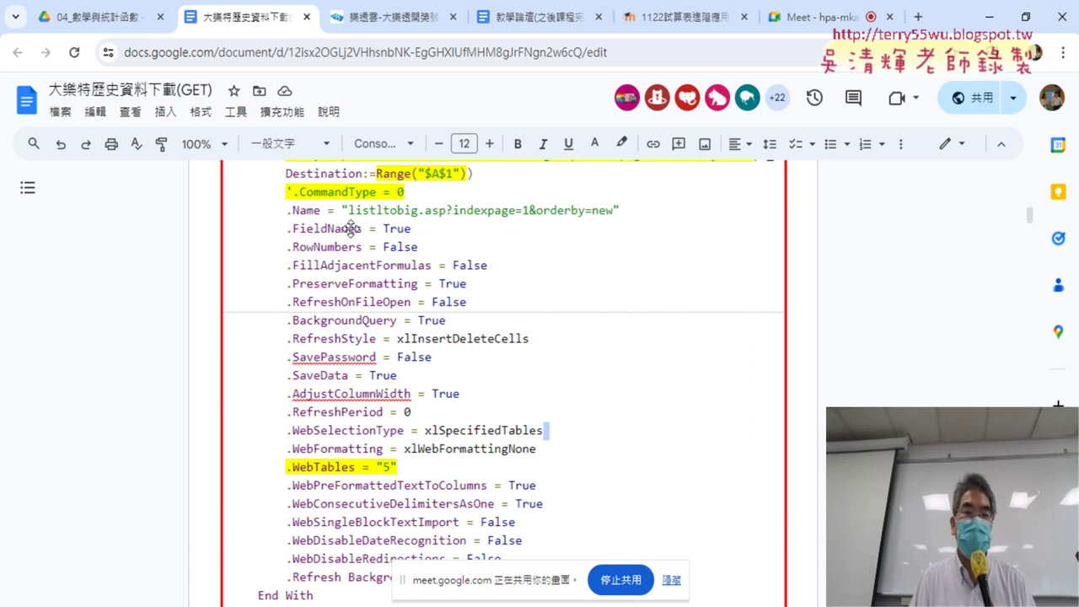
scroll(354, 229, "up", 1)
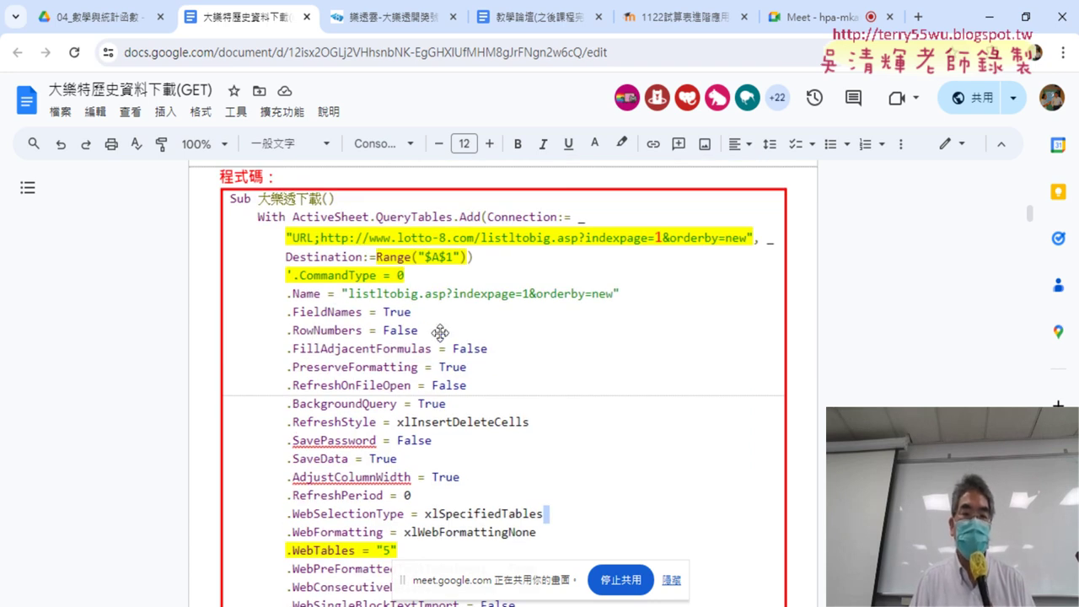
scroll(441, 332, "down", 3)
scroll(435, 369, "down", 4)
scroll(337, 346, "up", 1)
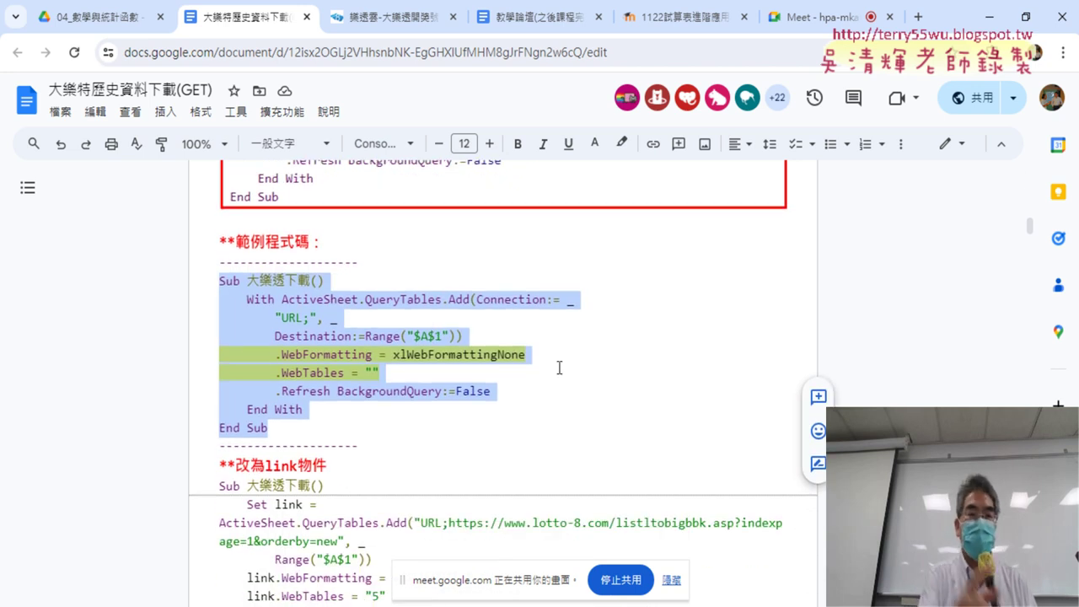
left_click(519, 603)
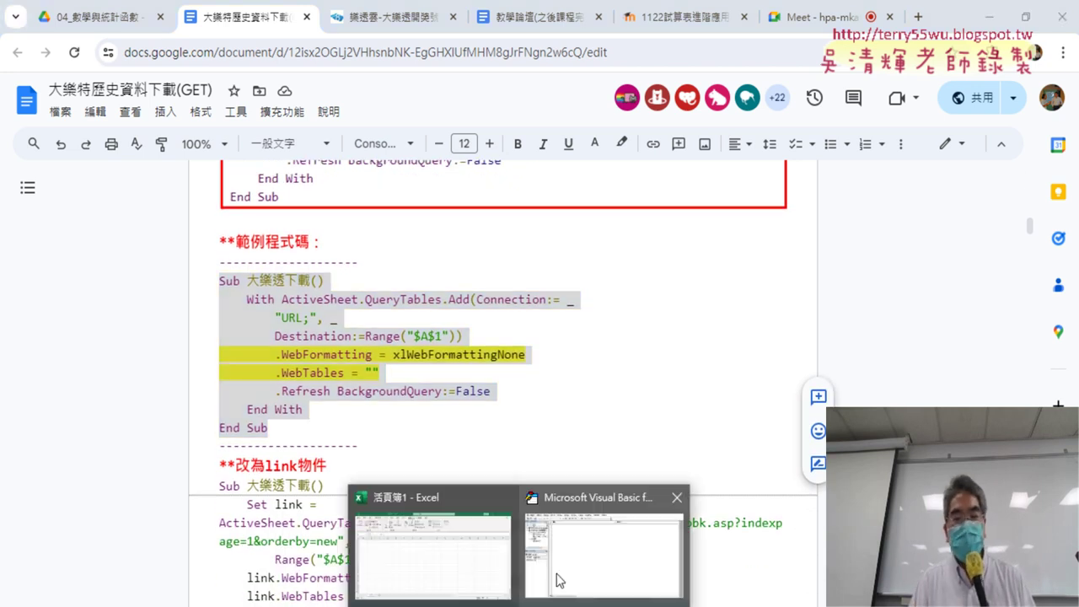
Paste the copied 大樂透下載 QueryTables macro into Module1.
left_click(556, 579)
right_click(404, 223)
left_click(443, 272)
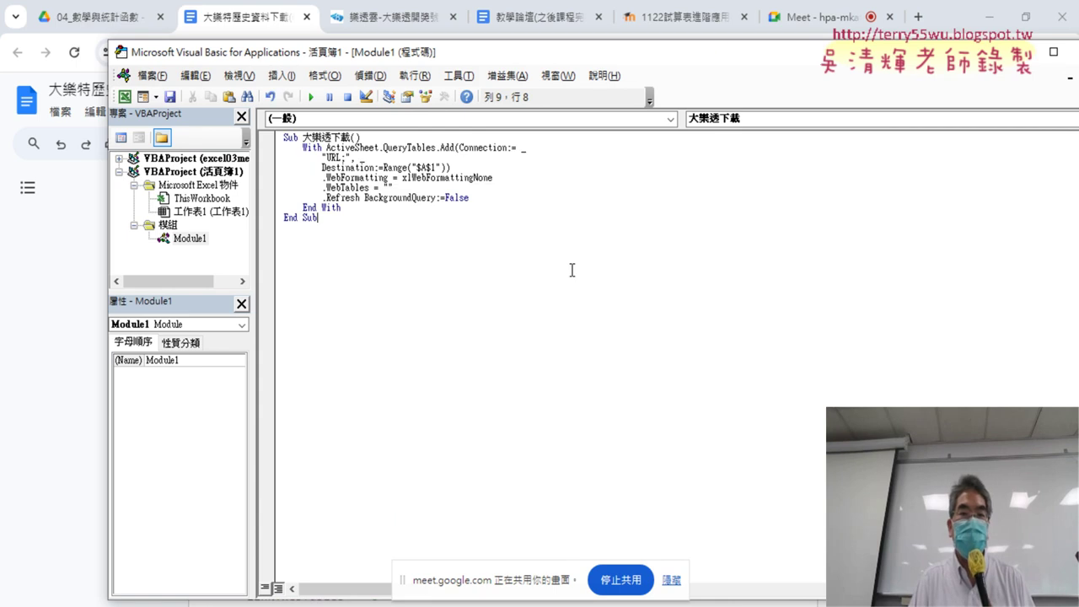
Set the VBA editor's code font size to 12 under Options > Editor Format.
left_click(458, 75)
left_click(481, 152)
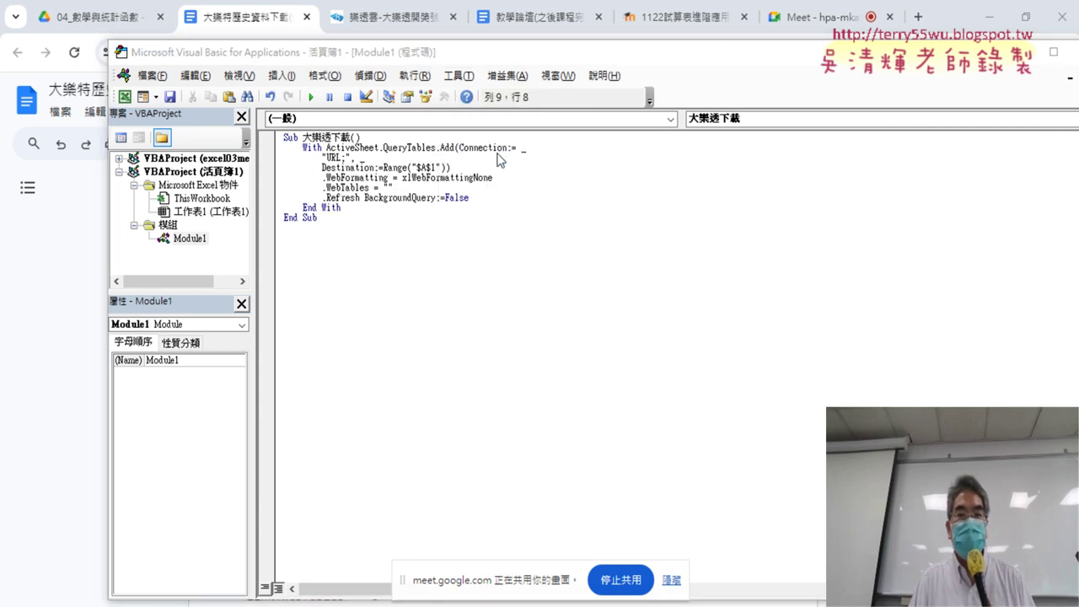
left_click(440, 148)
left_click(614, 221)
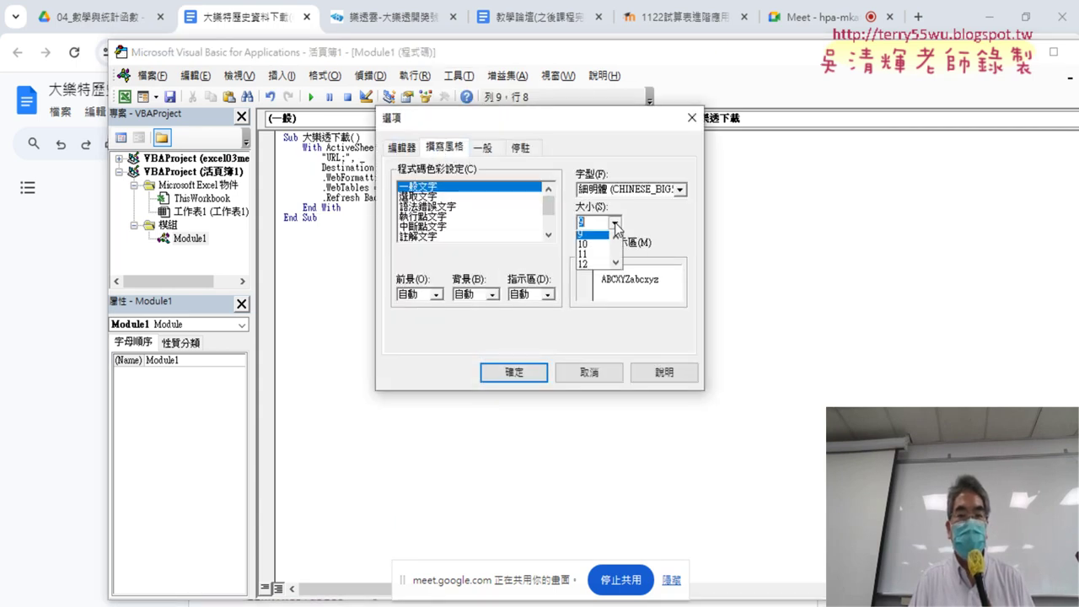
left_click(600, 272)
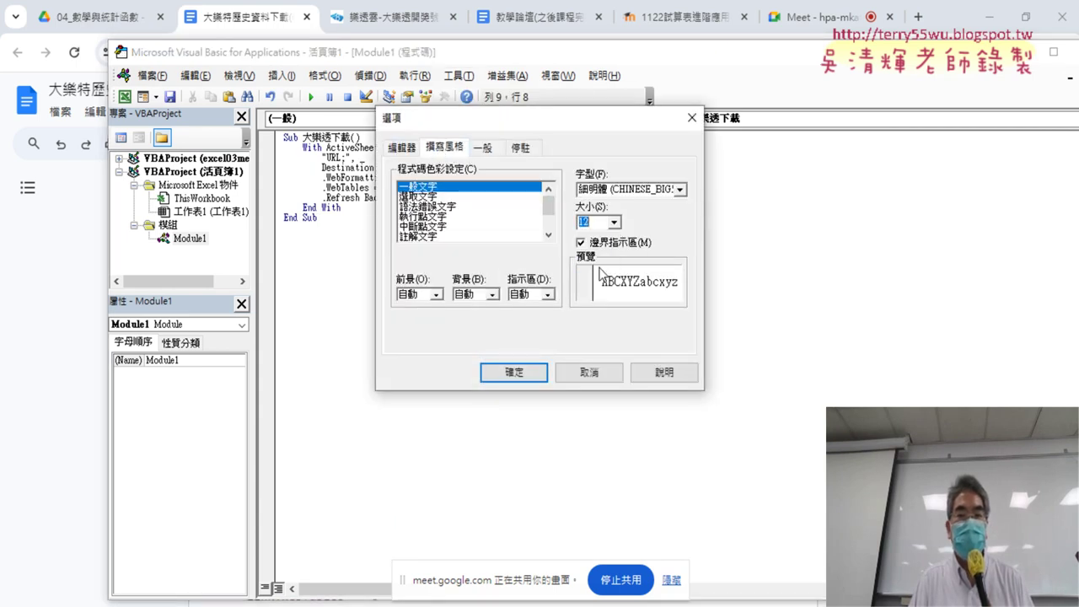
left_click(534, 375)
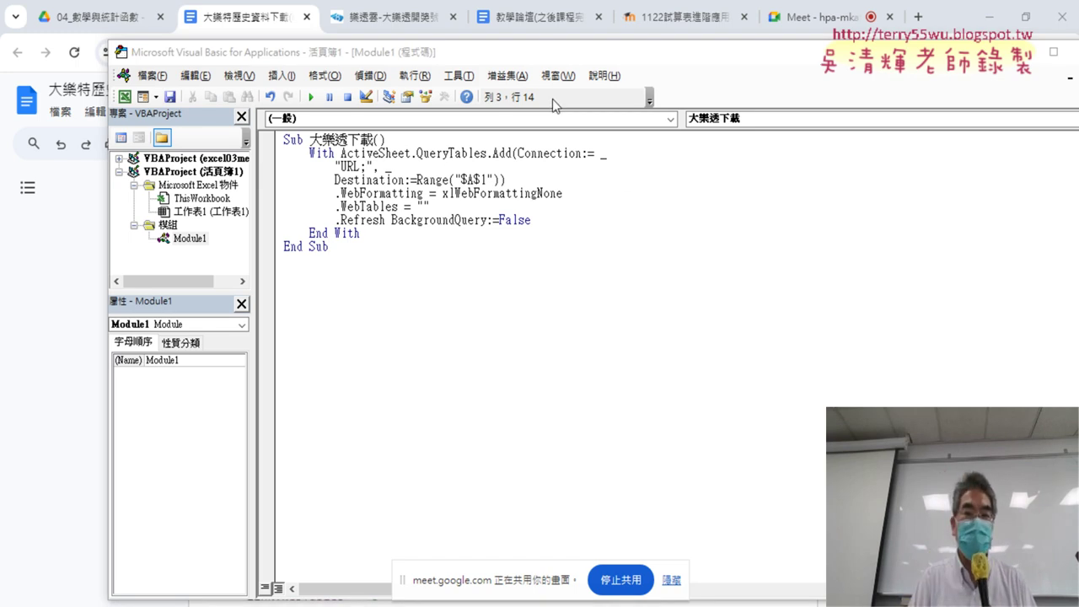
Highlight 'URL' in the macro's connection string, then return to the Google Docs code notes.
left_click_drag(339, 166, 355, 167)
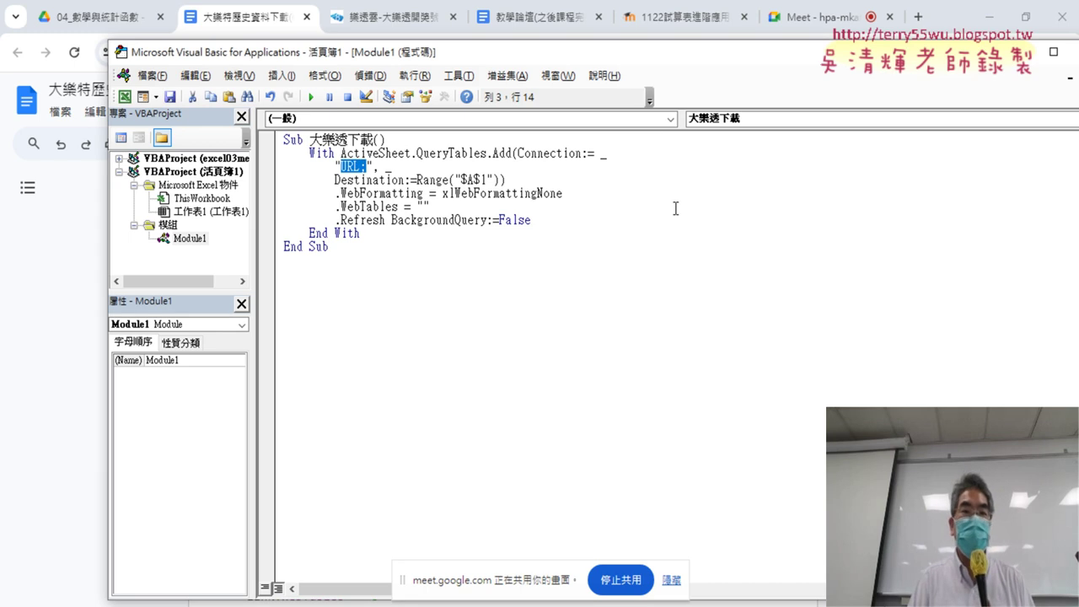
left_click(367, 166)
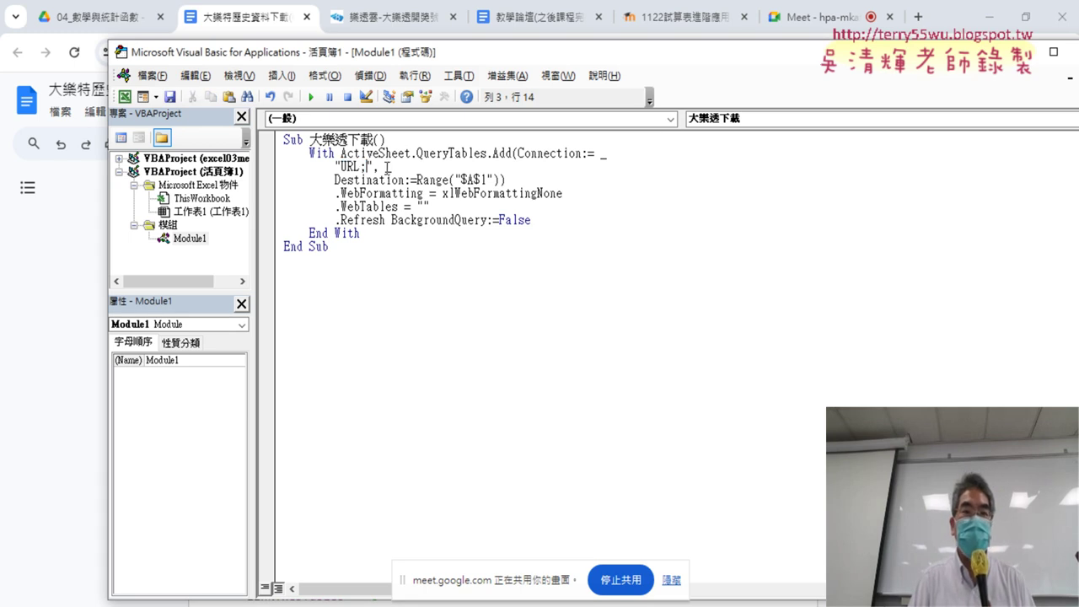
left_click_drag(340, 166, 359, 166)
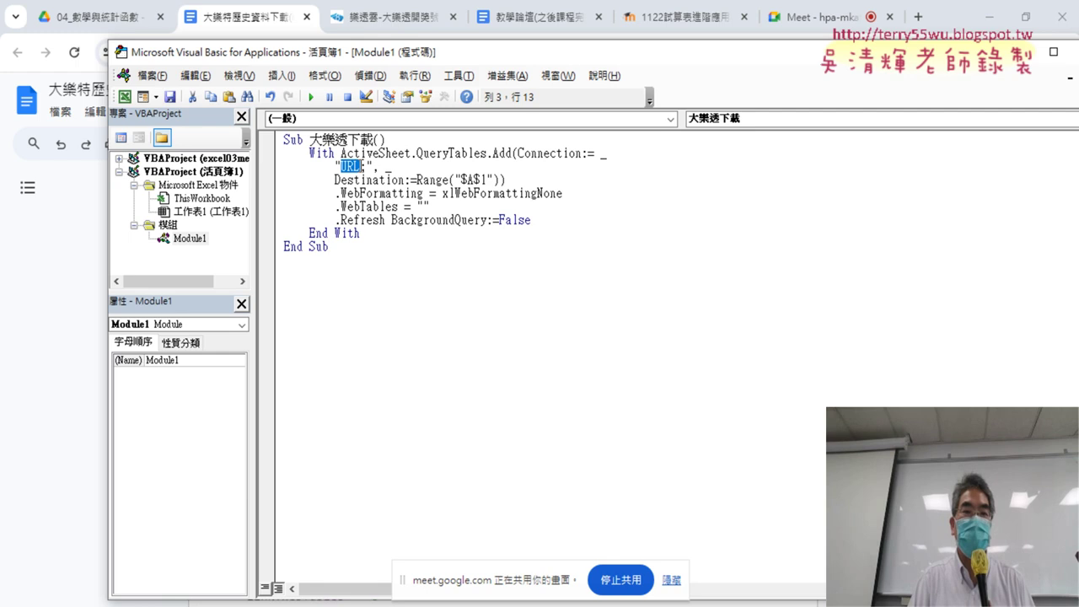
left_click(367, 168)
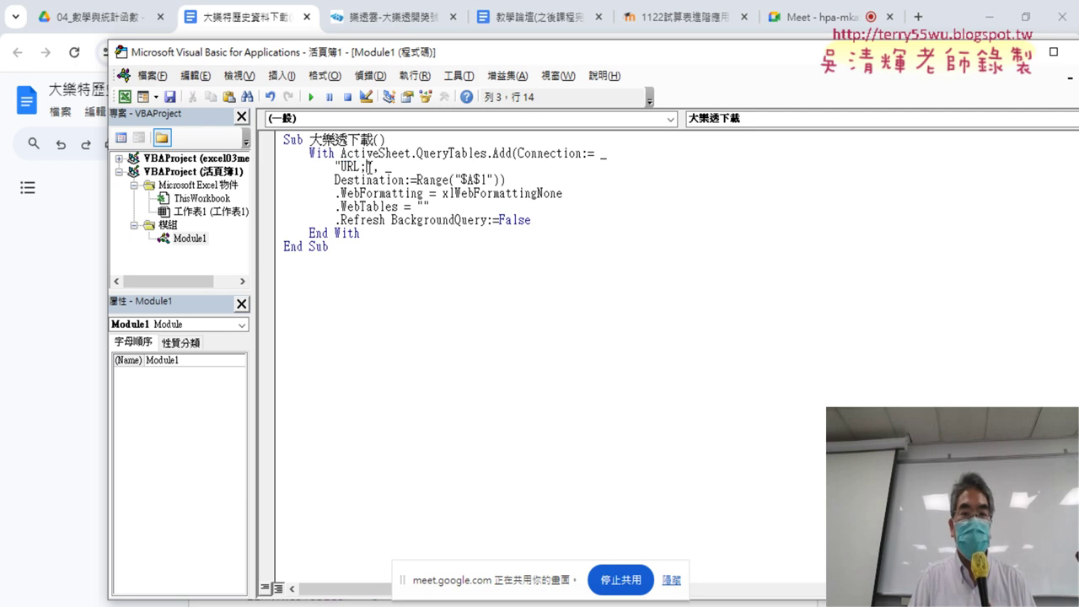
mouse_move(479, 603)
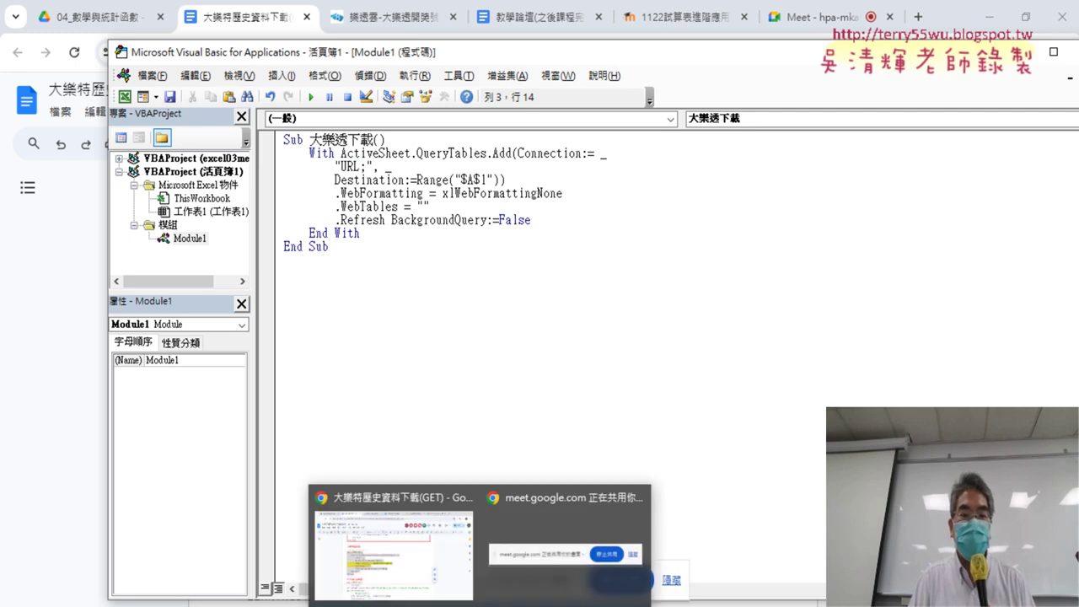
left_click(425, 564)
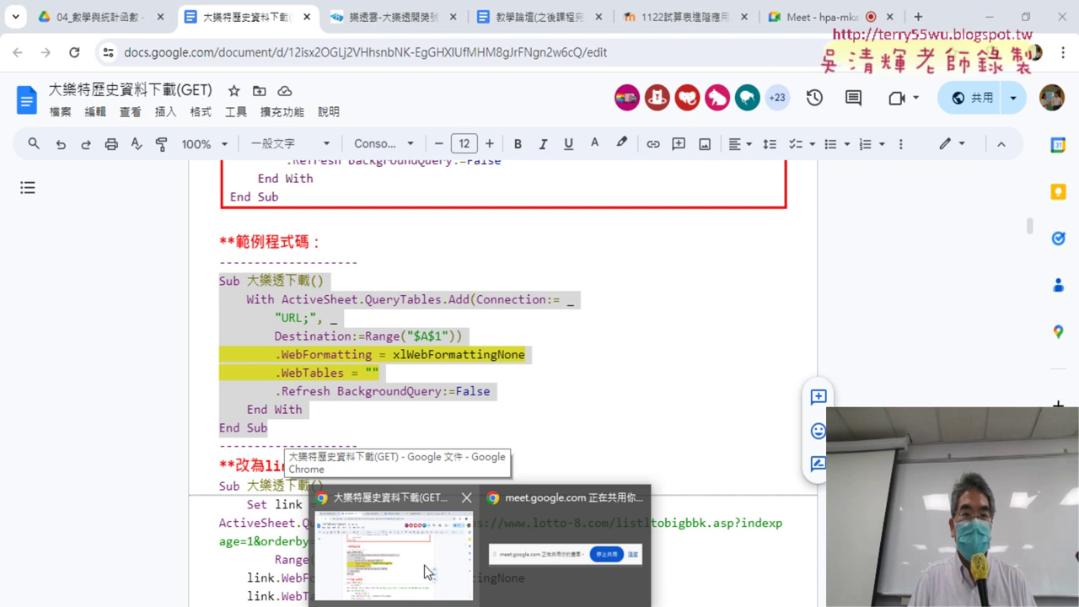
Go to the lotto-8 大樂透 results page, select its address, and scroll to the page links.
left_click(392, 21)
scroll(399, 108, "up", 3)
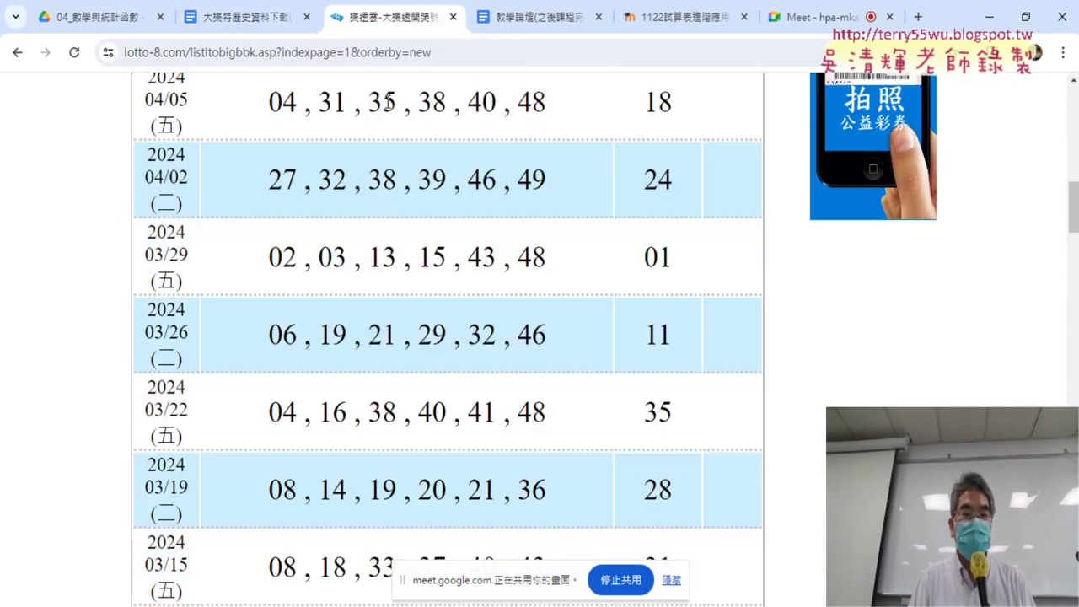
left_click(359, 53)
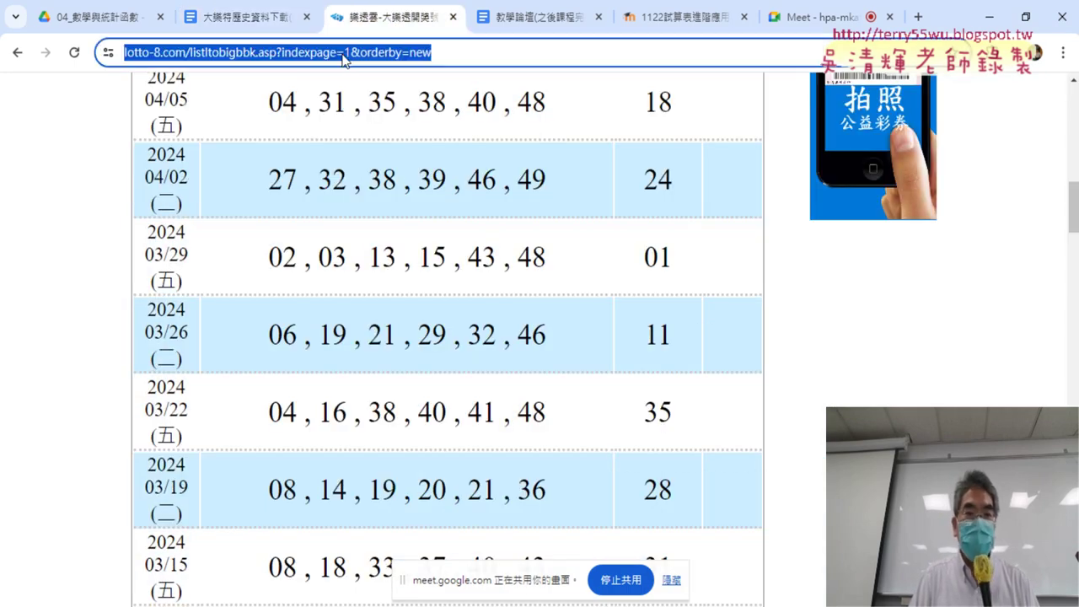
scroll(796, 337, "down", 5)
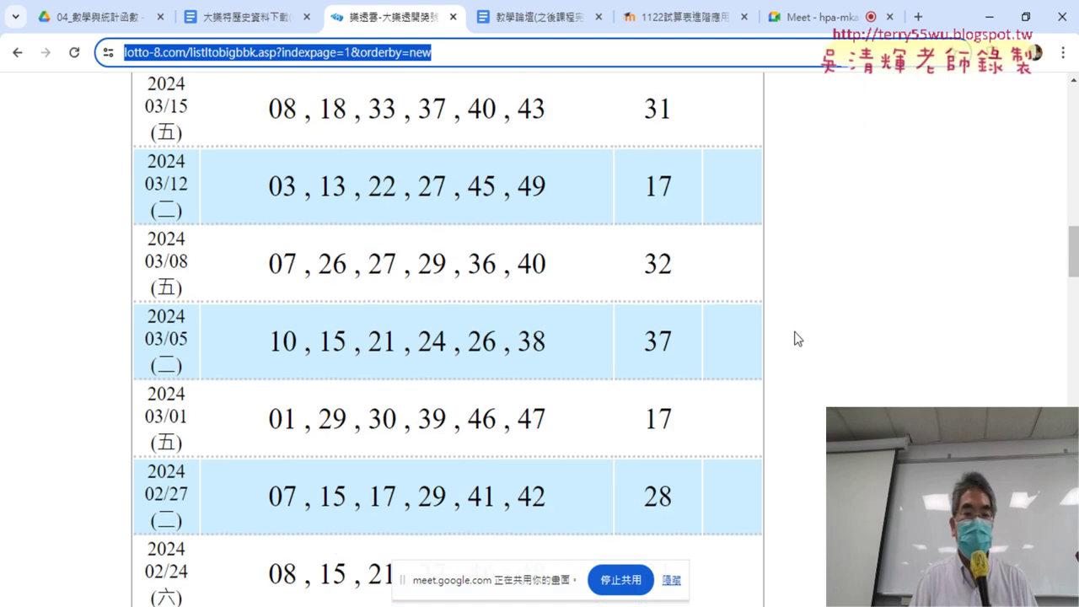
scroll(797, 337, "down", 6)
scroll(796, 337, "down", 5)
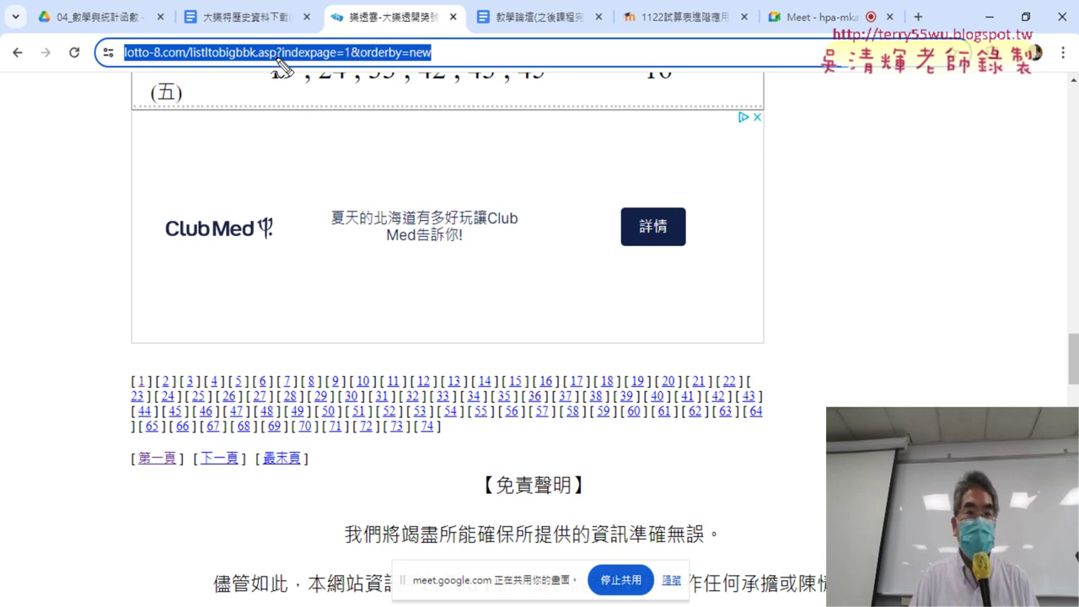
Mark the lotto-8.com domain, the '?' after asp, and the indexpage parameter in red.
left_click_drag(126, 61, 274, 60)
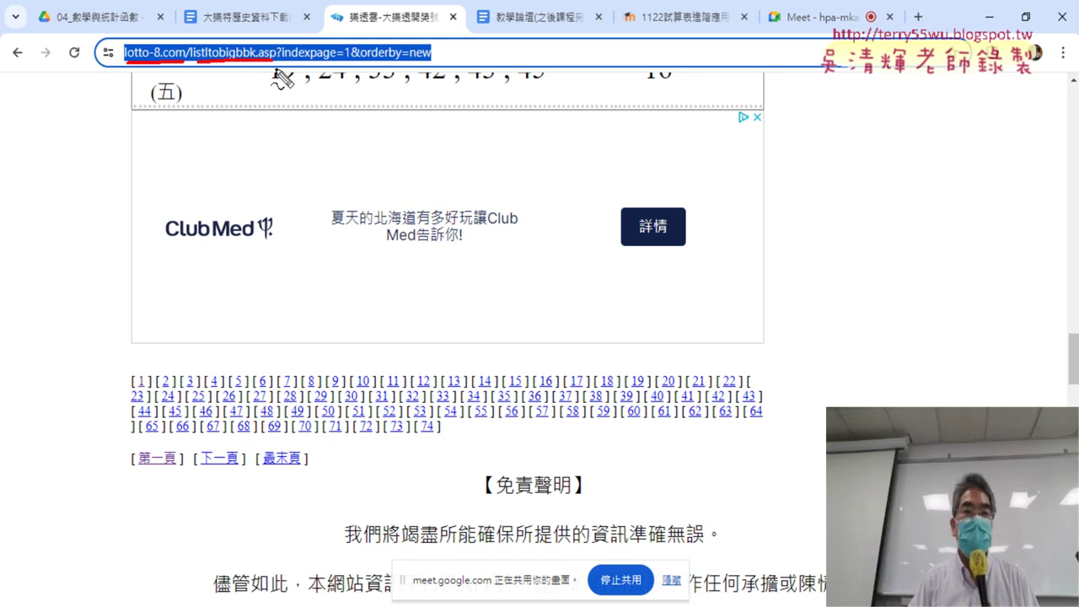
mouse_move(260, 41)
left_mouse_down()
mouse_move(275, 37)
mouse_move(269, 82)
left_mouse_up()
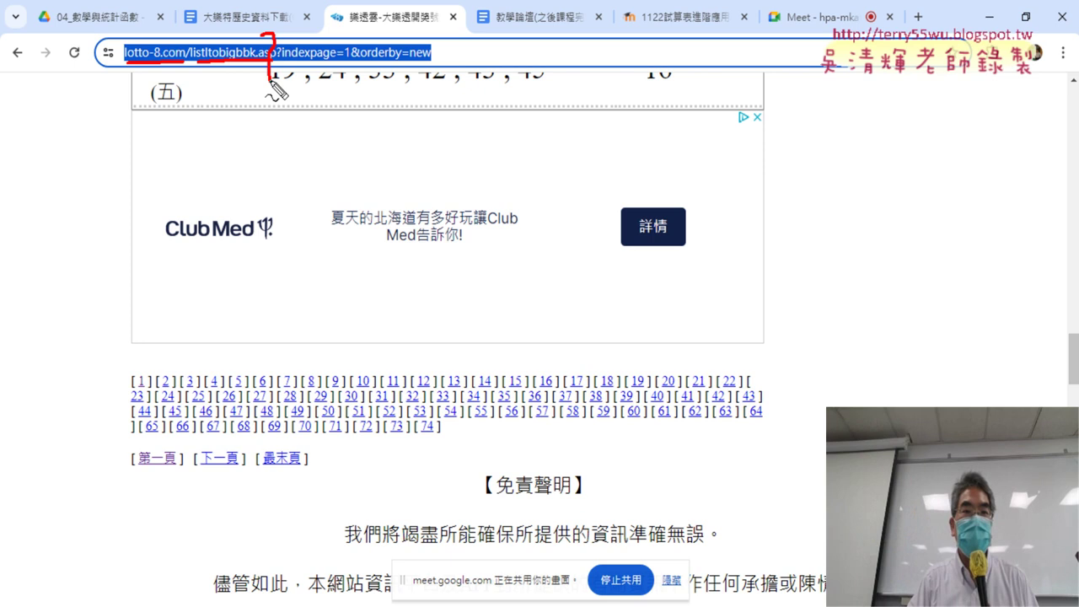
left_click(268, 107)
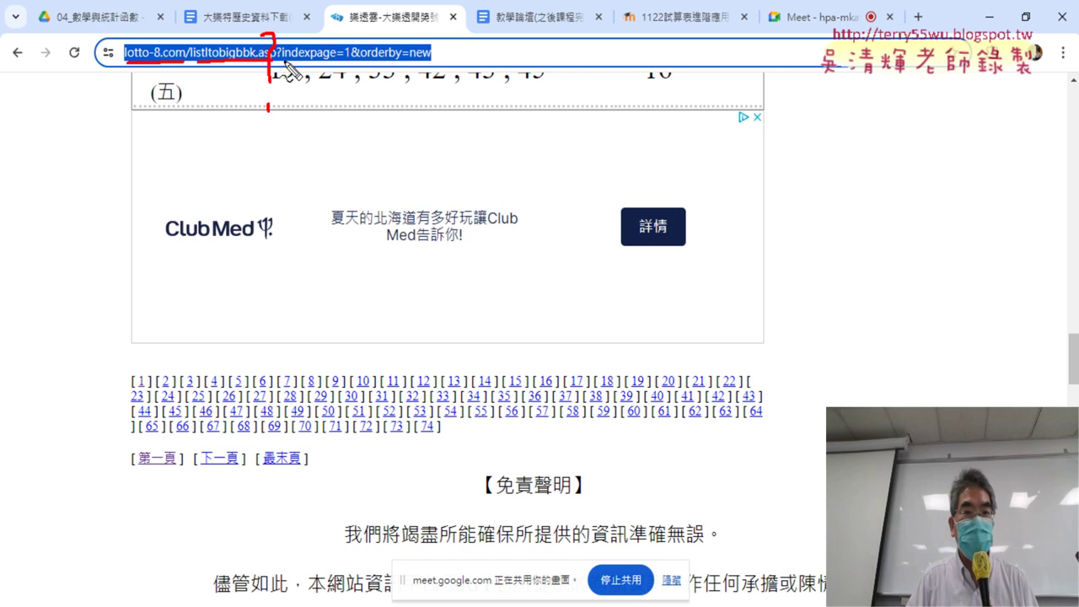
left_click_drag(282, 61, 334, 60)
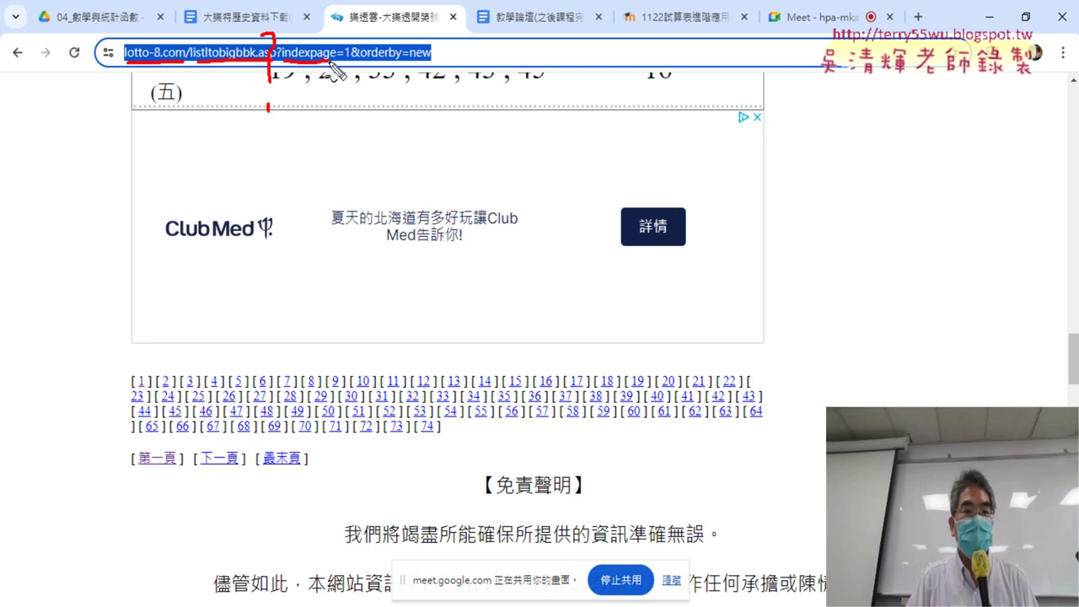
Mark the orderby parameter, the & separator, and the last page link 74 in red.
left_click_drag(368, 62, 401, 61)
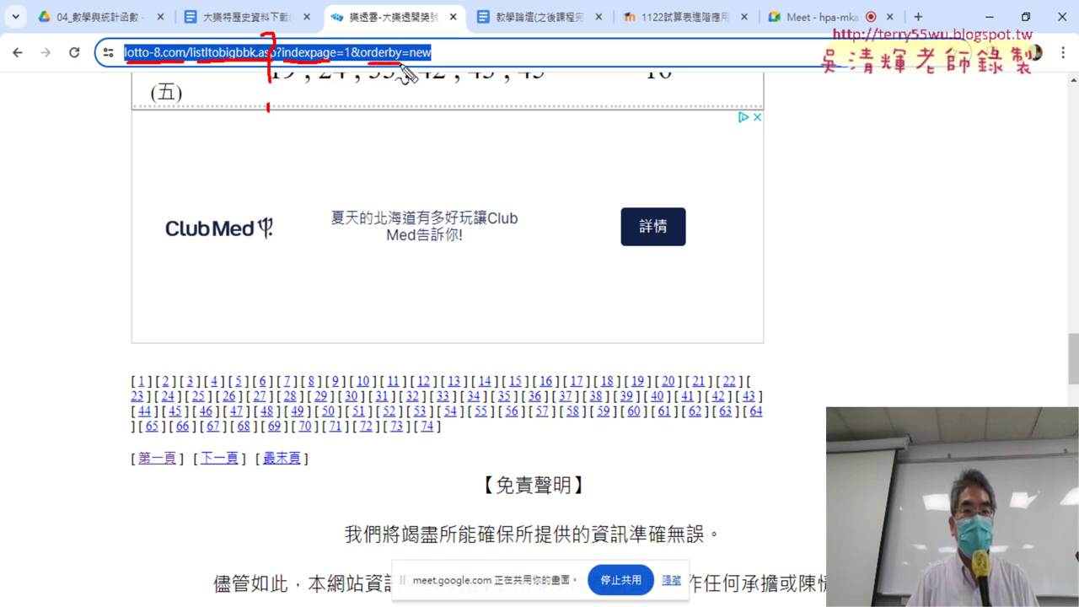
left_click_drag(352, 88, 361, 109)
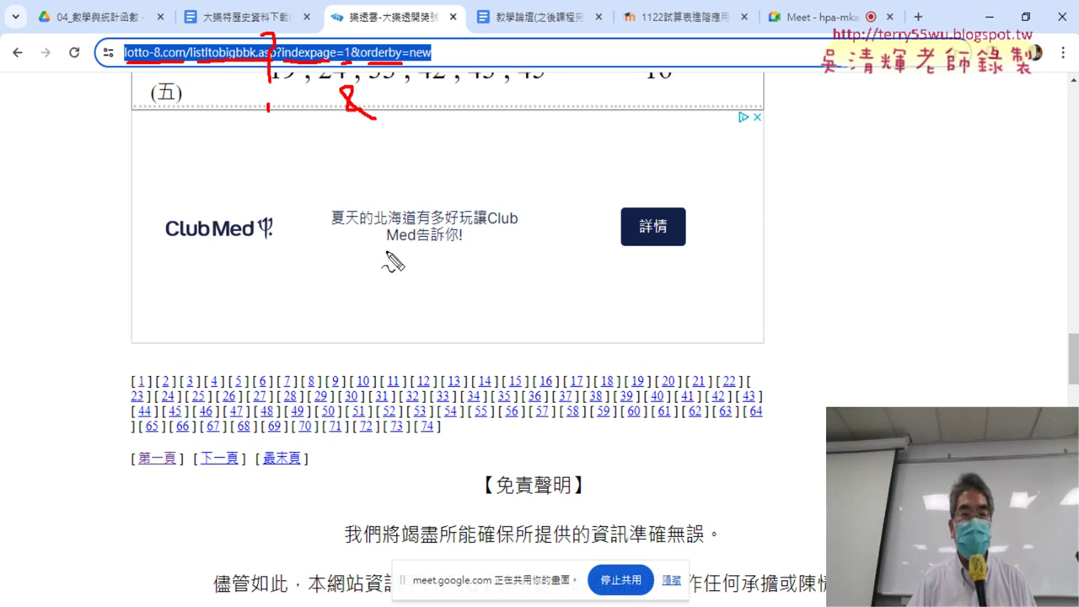
left_click_drag(431, 413, 415, 449)
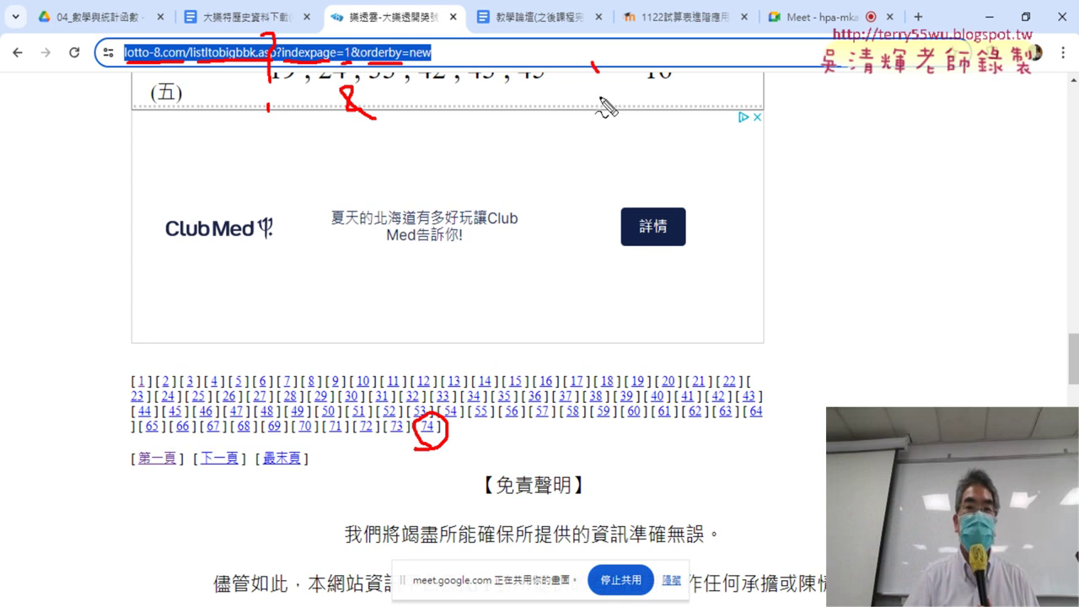
left_click_drag(599, 99, 599, 126)
left_click_drag(594, 51, 337, 38)
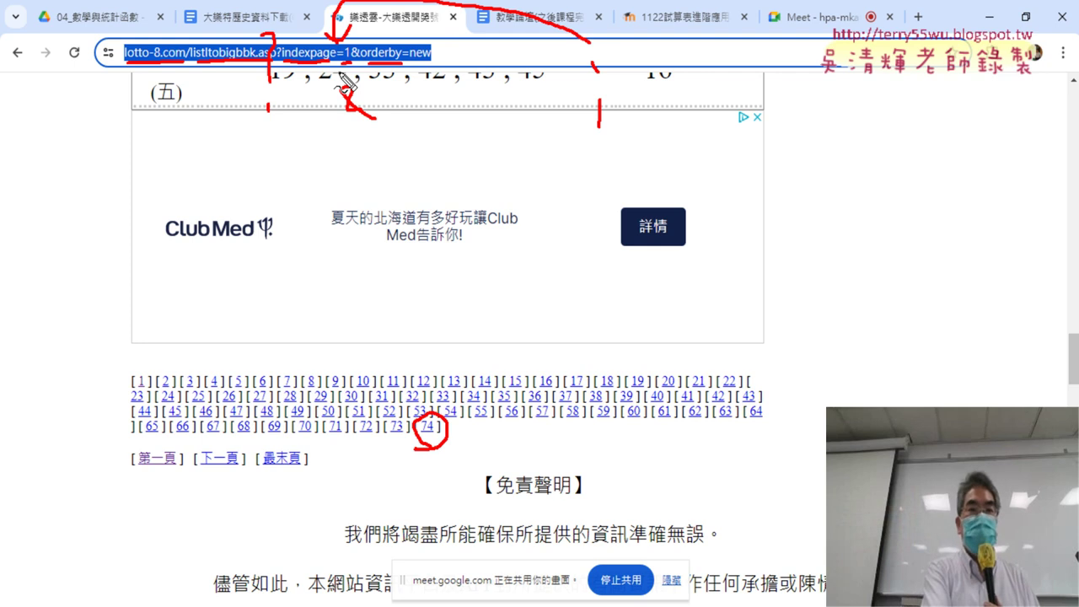
Clear the annotations and copy the listltobigbbk.asp?indexpage=1&orderby=new page address.
key("Escape")
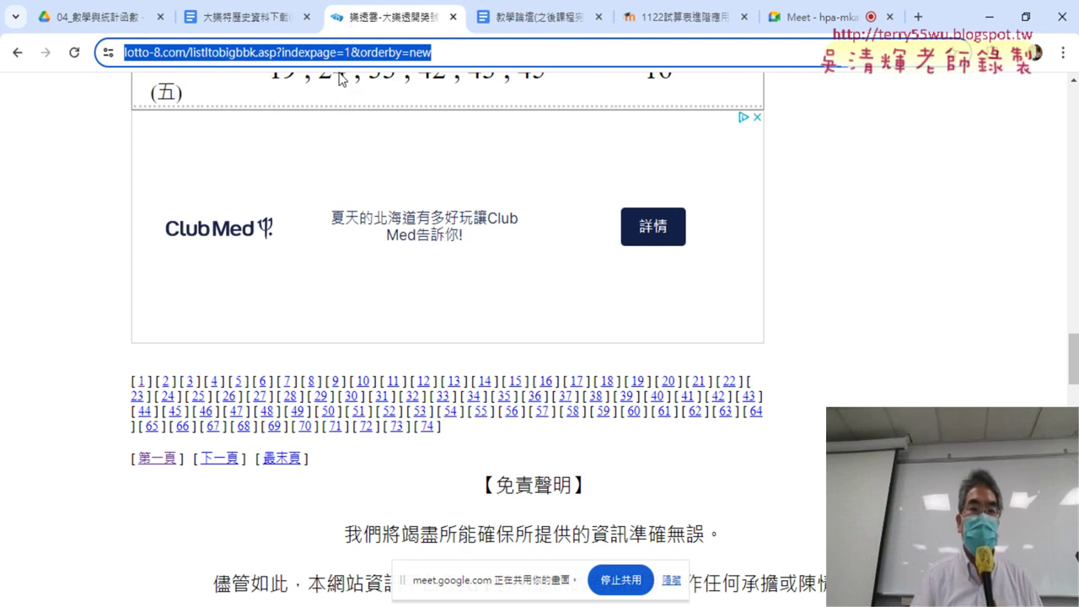
right_click(414, 56)
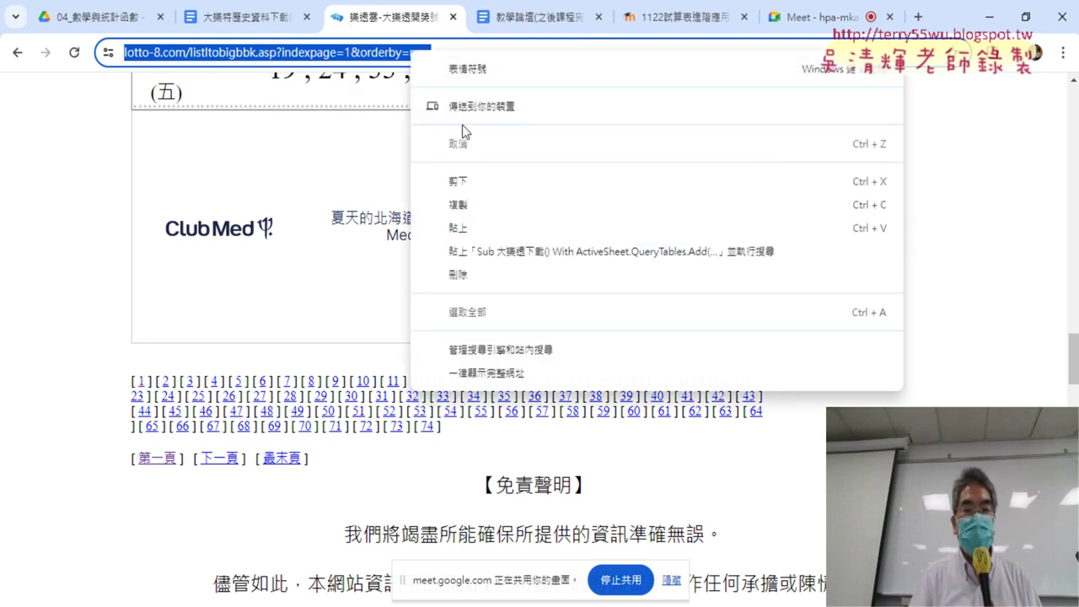
left_click(501, 199)
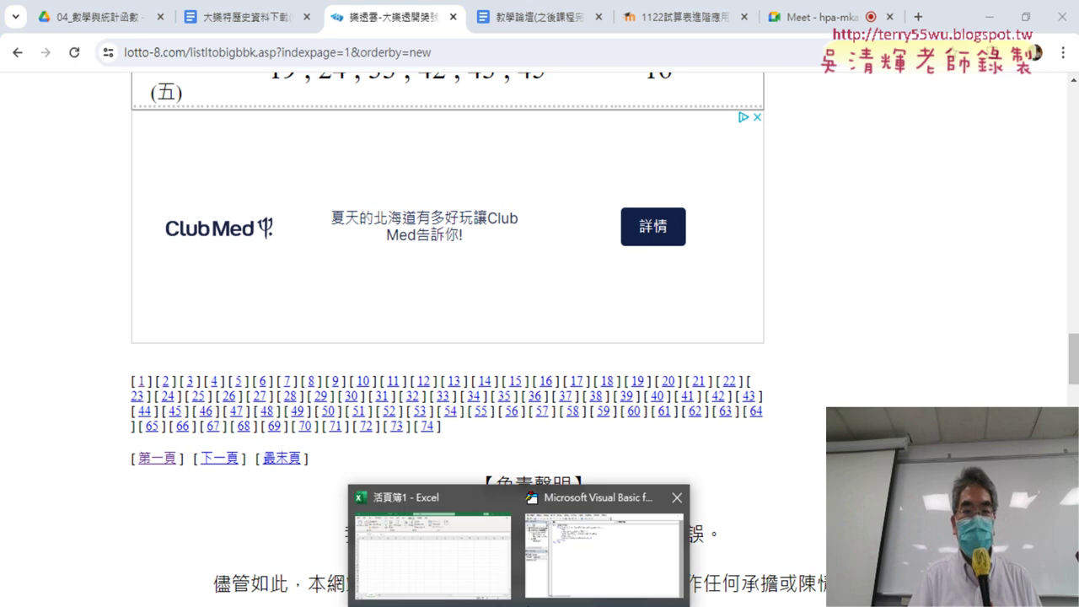
Paste the copied lotto-8.com address after 'URL;' in the macro's connection string.
left_click(614, 552)
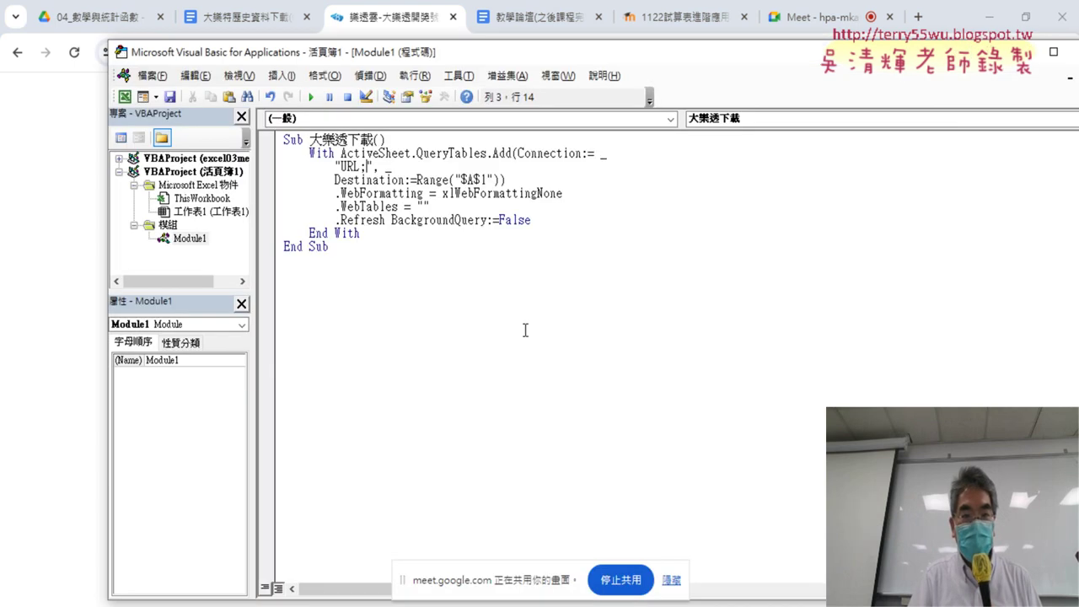
right_click(367, 168)
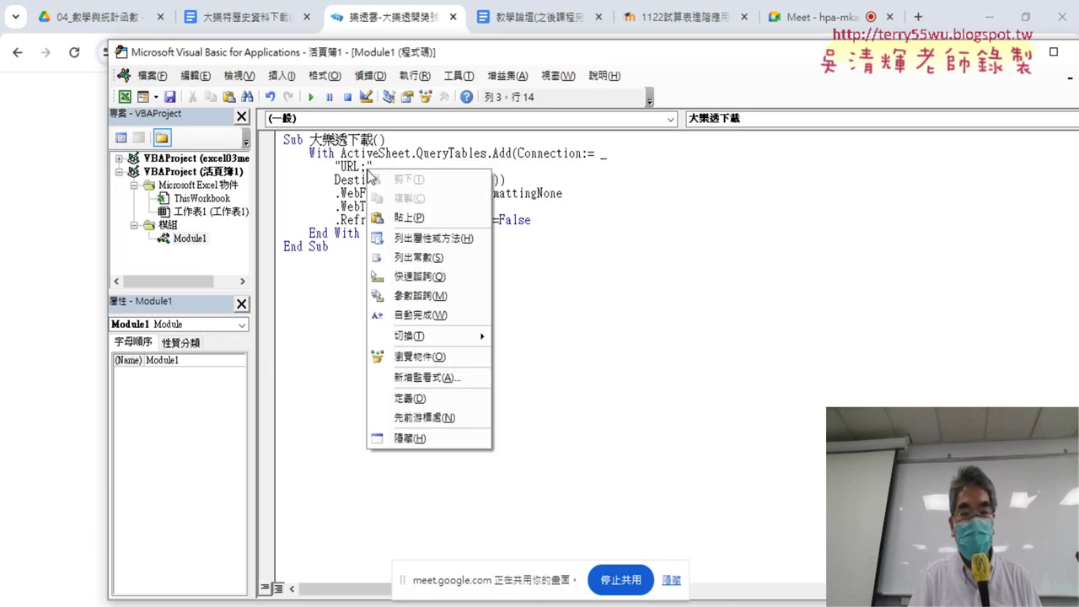
left_click(411, 217)
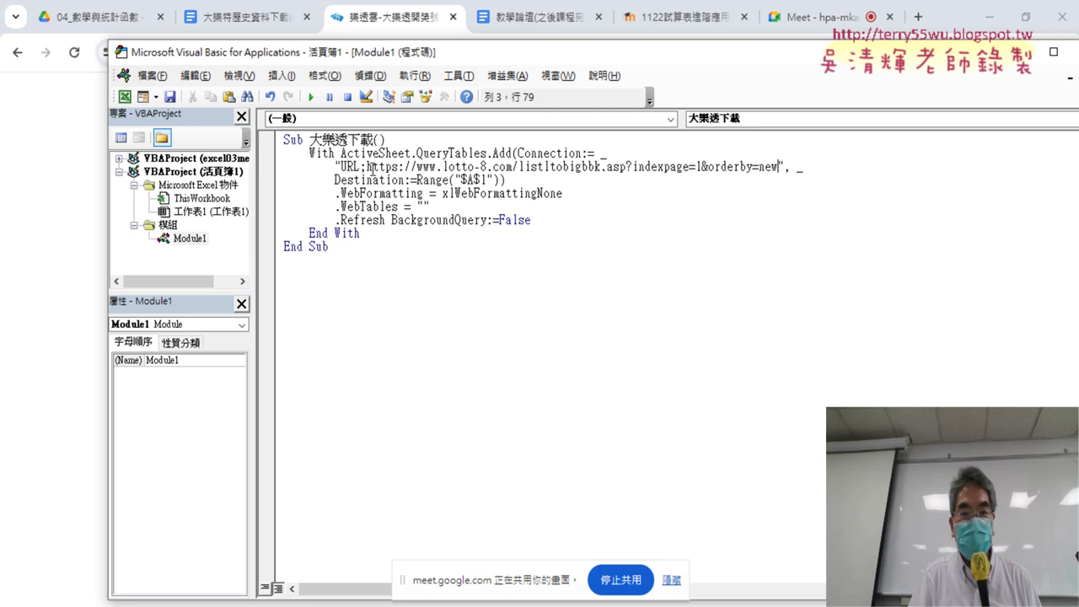
left_click_drag(367, 168, 775, 174)
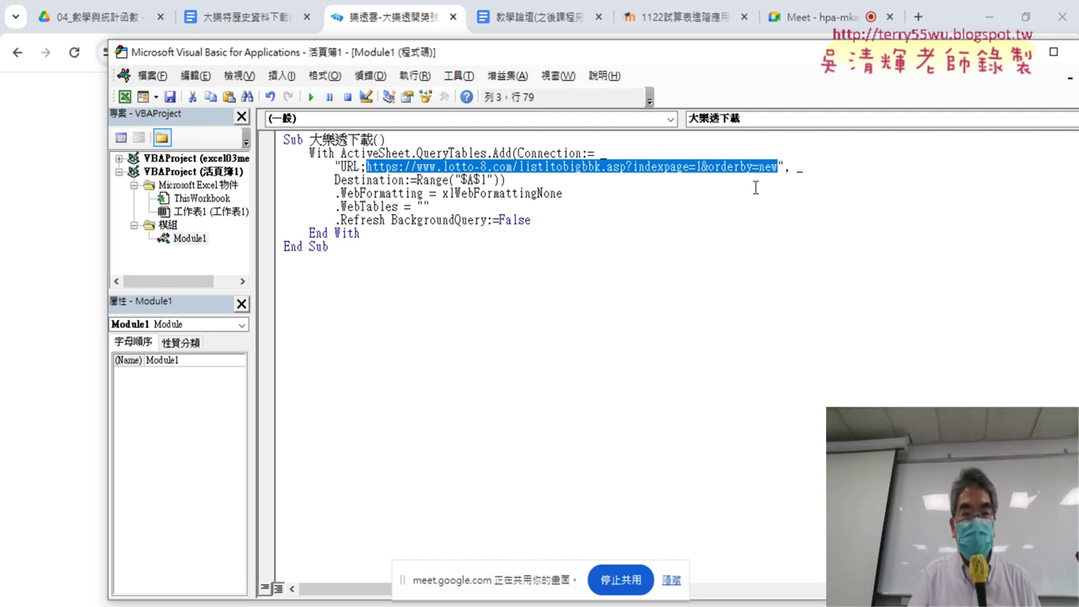
left_click(376, 178)
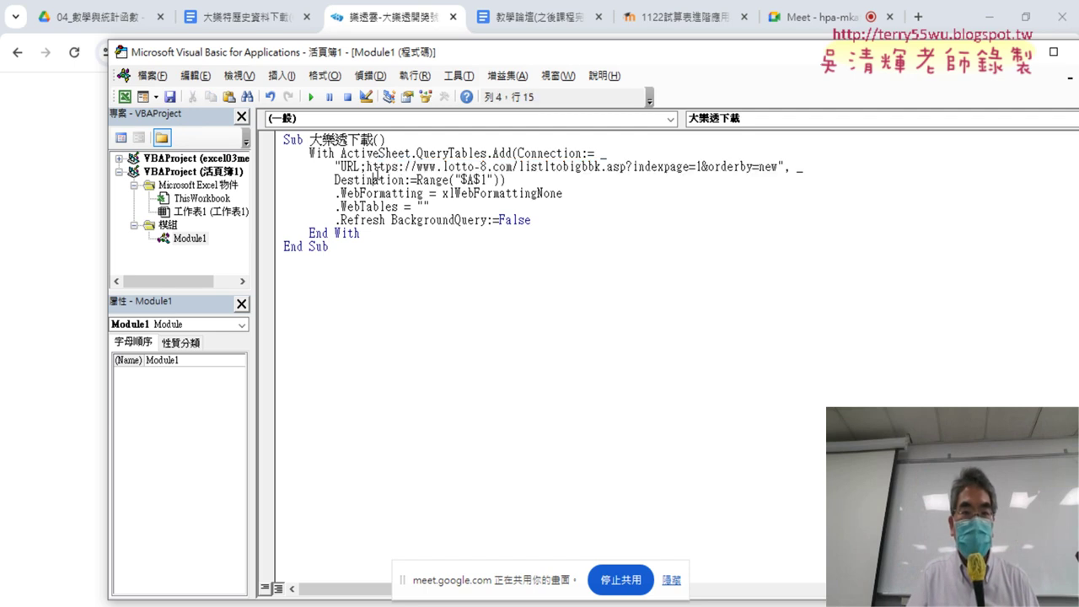
Delete the stray spaces after 'URL;' and before the closing quote.
left_click(364, 167)
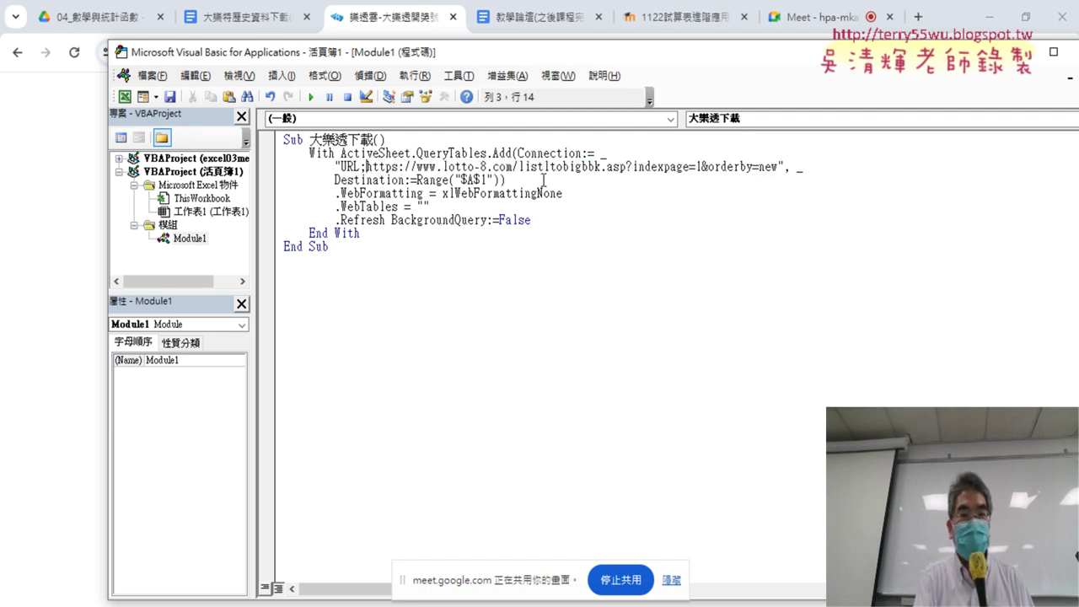
key("BackSpace")
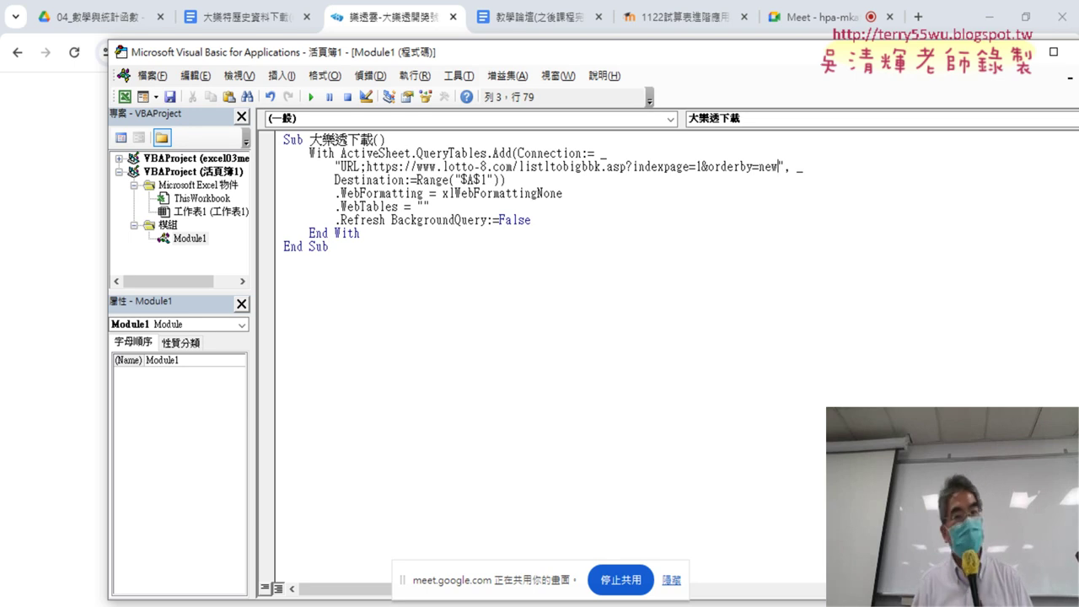
key("BackSpace")
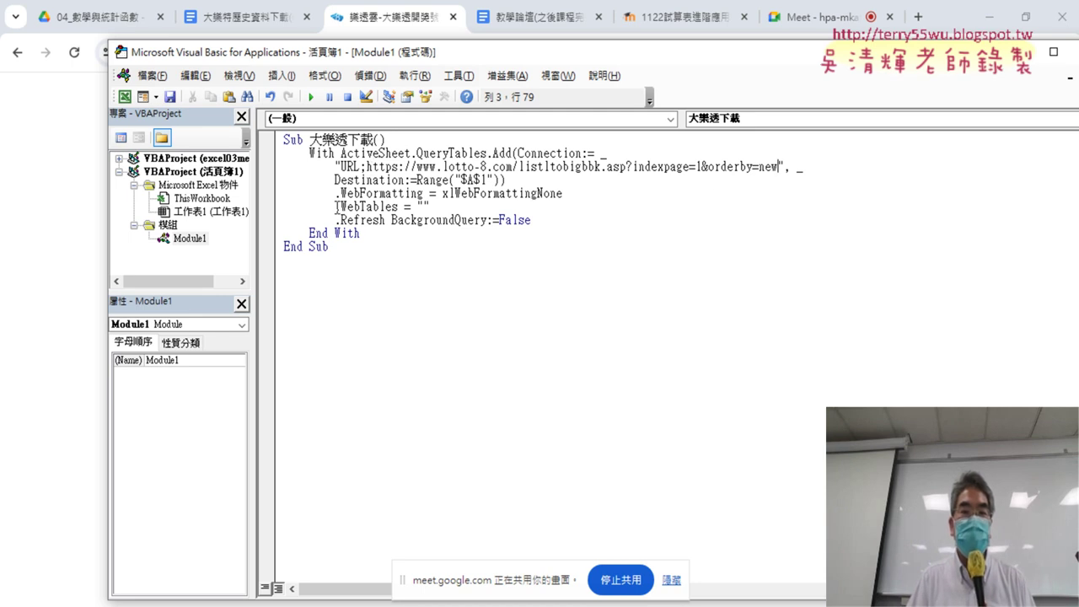
Select the word 'Tables' in the .WebTables property.
left_click_drag(335, 206, 370, 208)
left_click(399, 206)
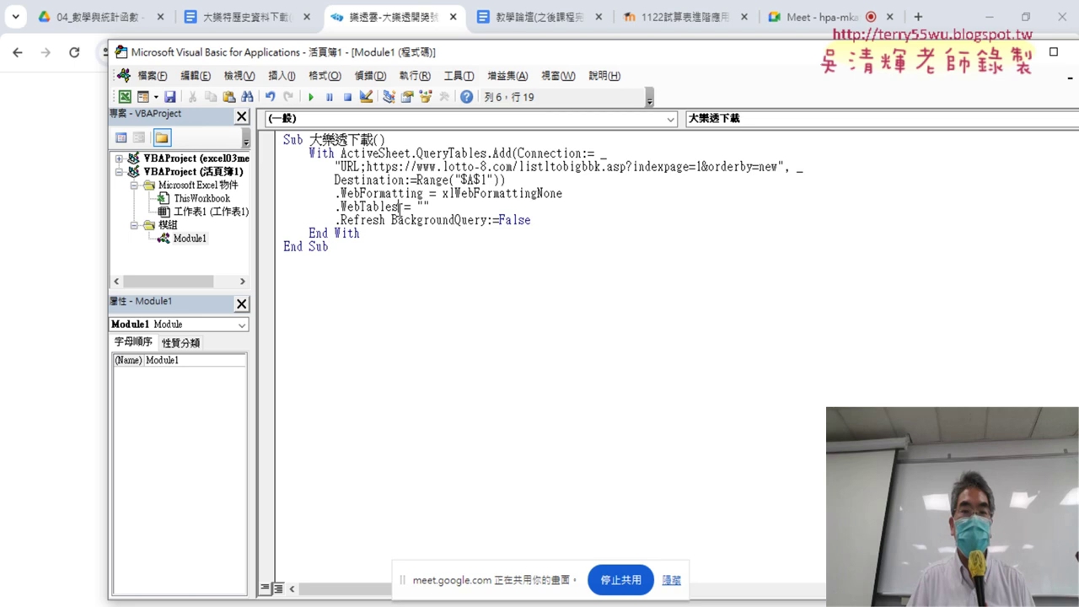
key("shift+Left")
key("shift+Left")
key("shift+Left")
key("shift+Left")
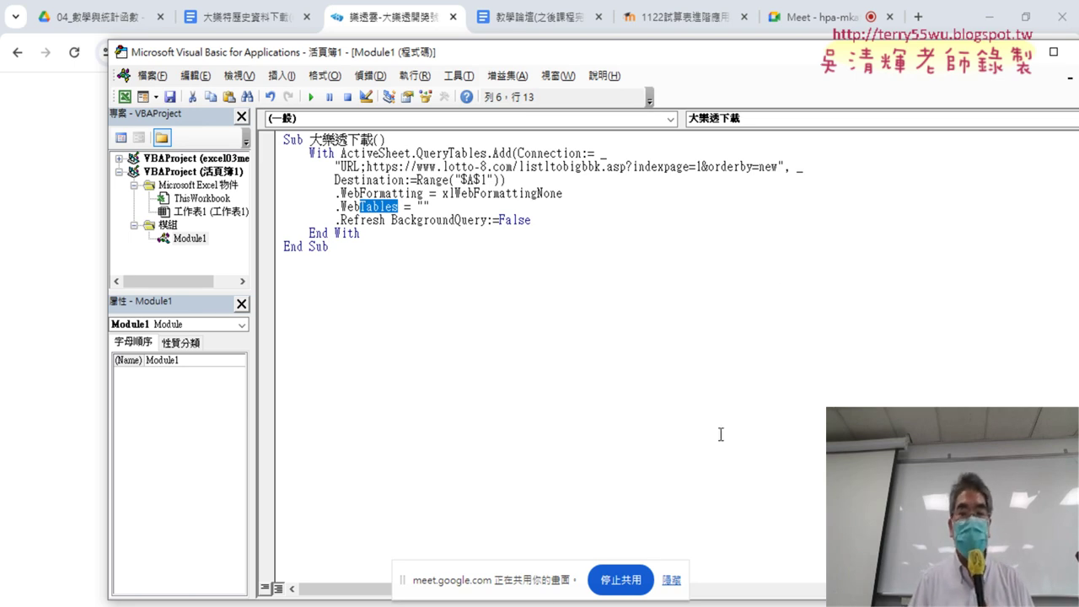
left_click(437, 571)
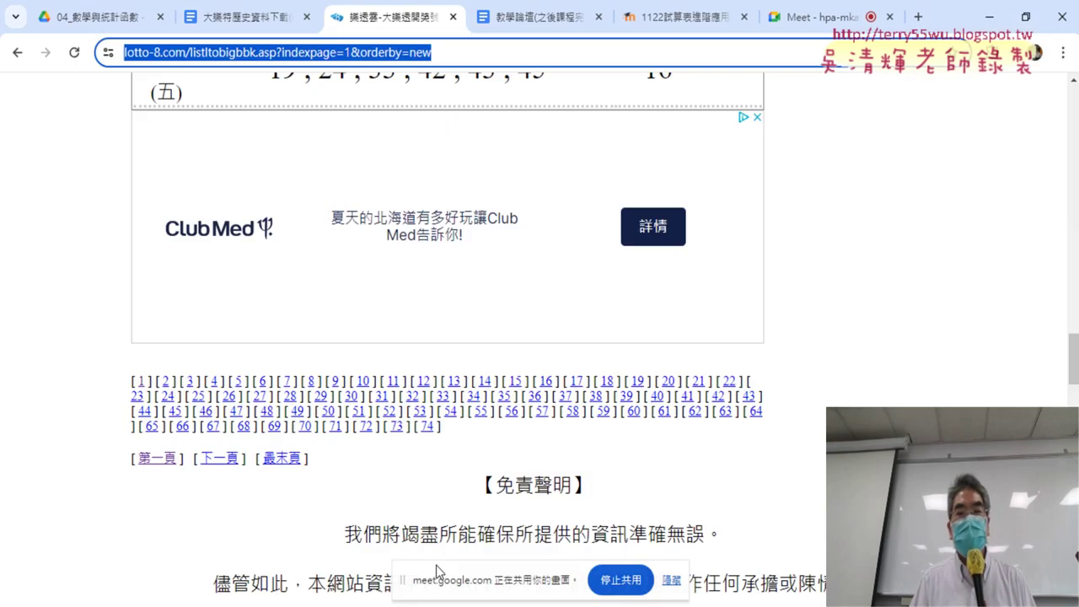
scroll(958, 341, "up", 10)
scroll(958, 341, "up", 8)
scroll(958, 341, "up", 8)
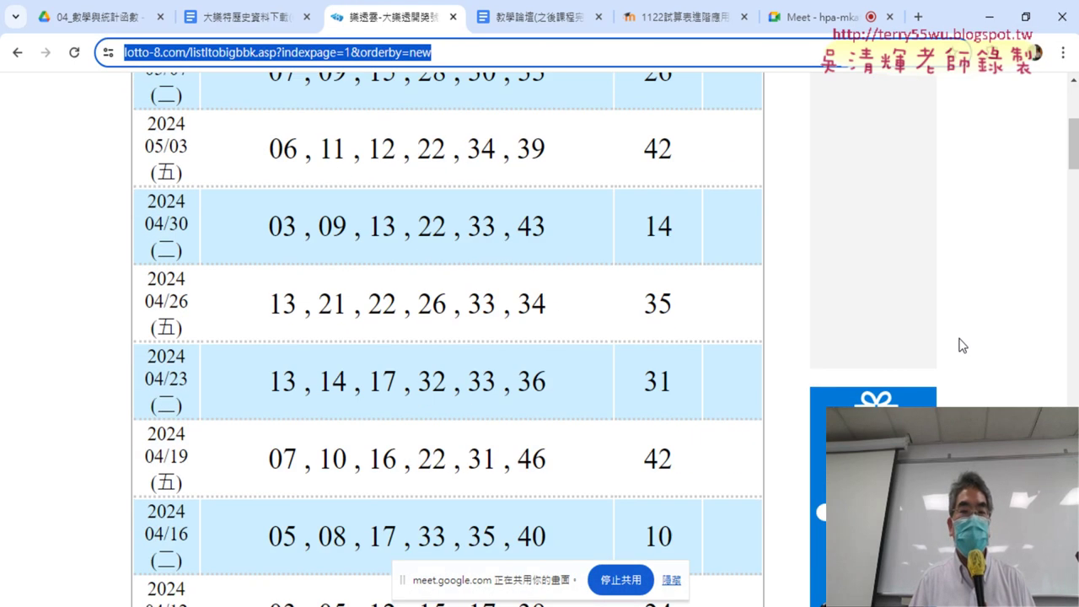
scroll(960, 344, "up", 8)
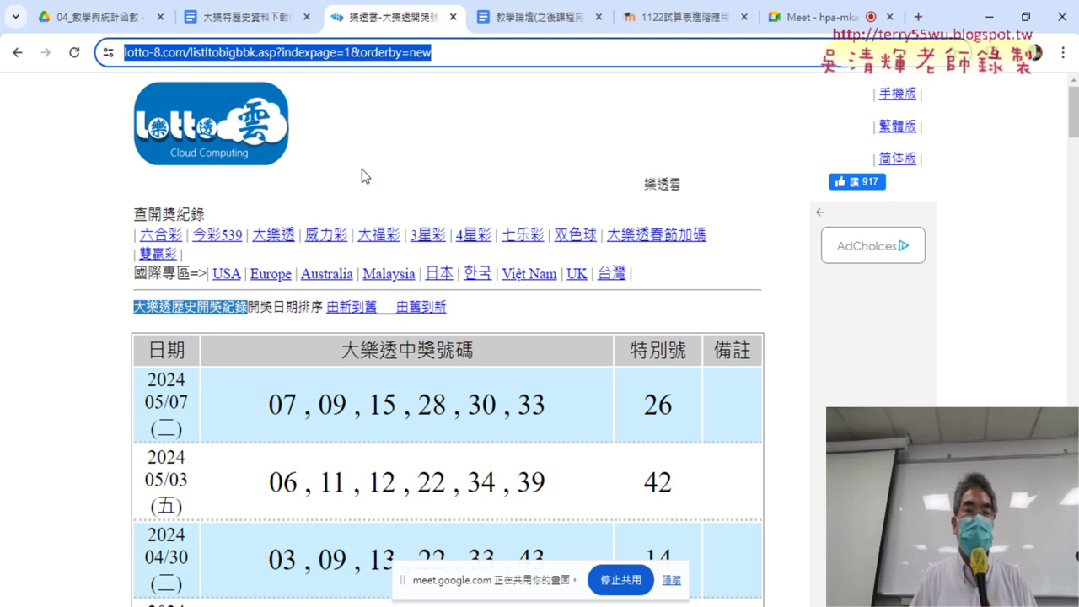
Inspect (檢查) the lotto-8 page in Chrome DevTools and widen the page area beside it.
right_click(344, 147)
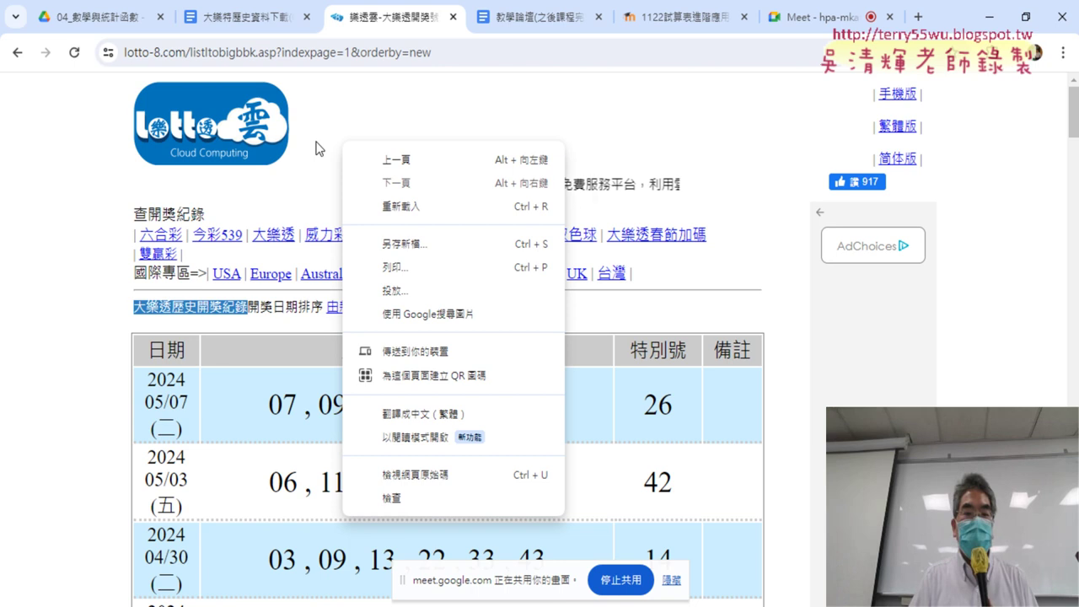
left_click(417, 505)
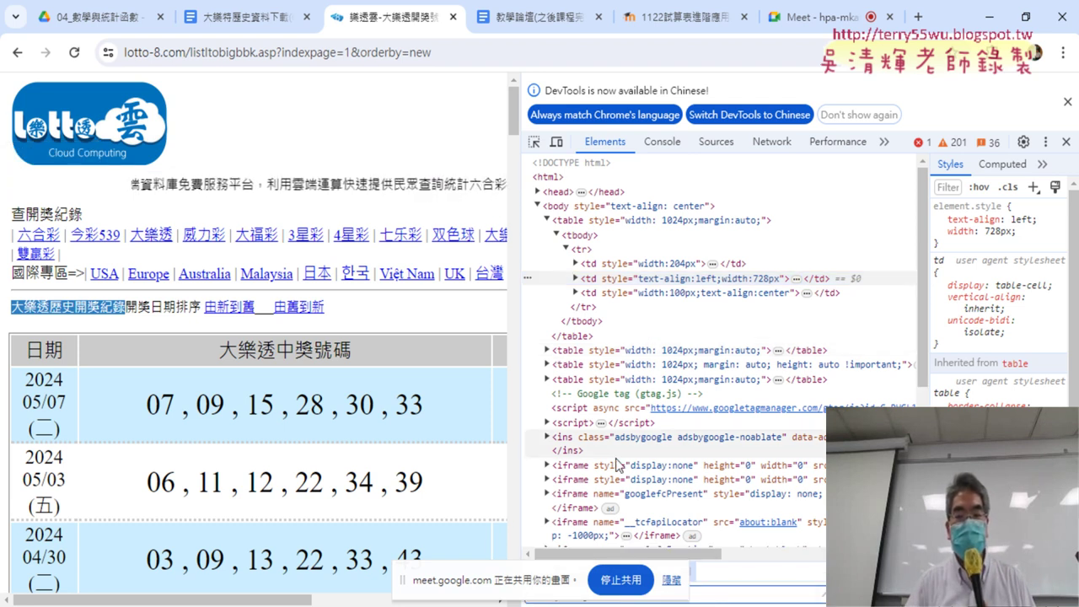
left_click_drag(403, 590, 247, 576)
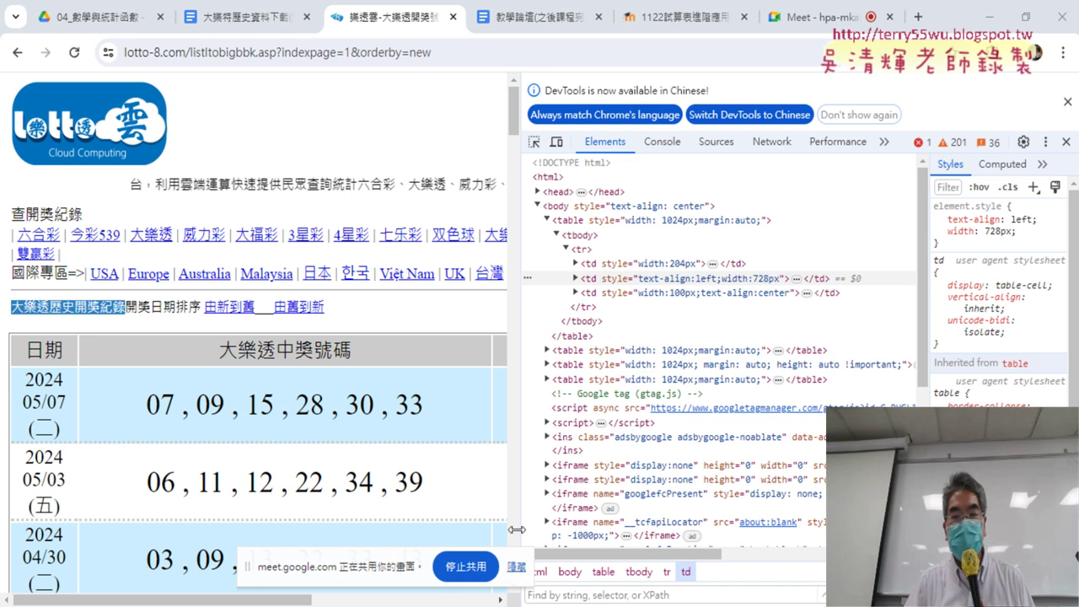
left_click_drag(516, 333, 607, 331)
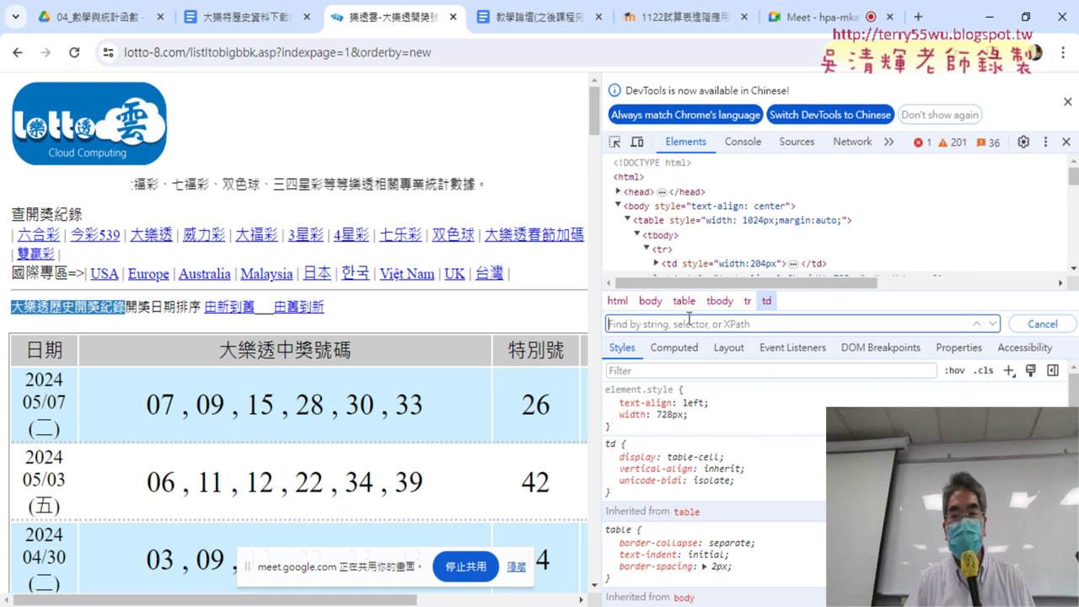
Search the Elements panel for '<table', finding 7 matches, and briefly circle the term in red.
left_click(1044, 326)
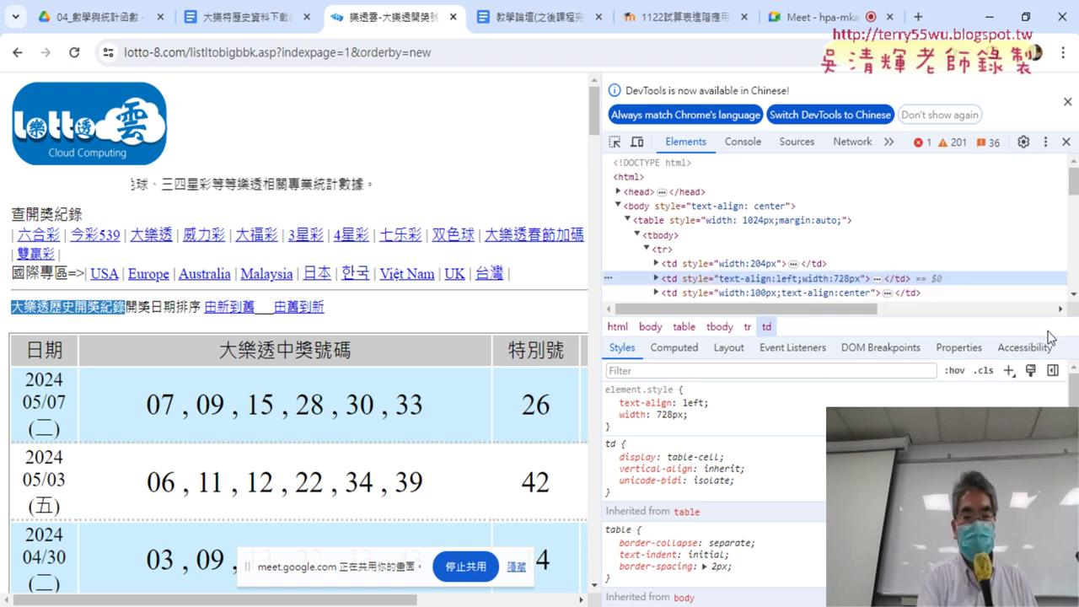
key("ctrl+f")
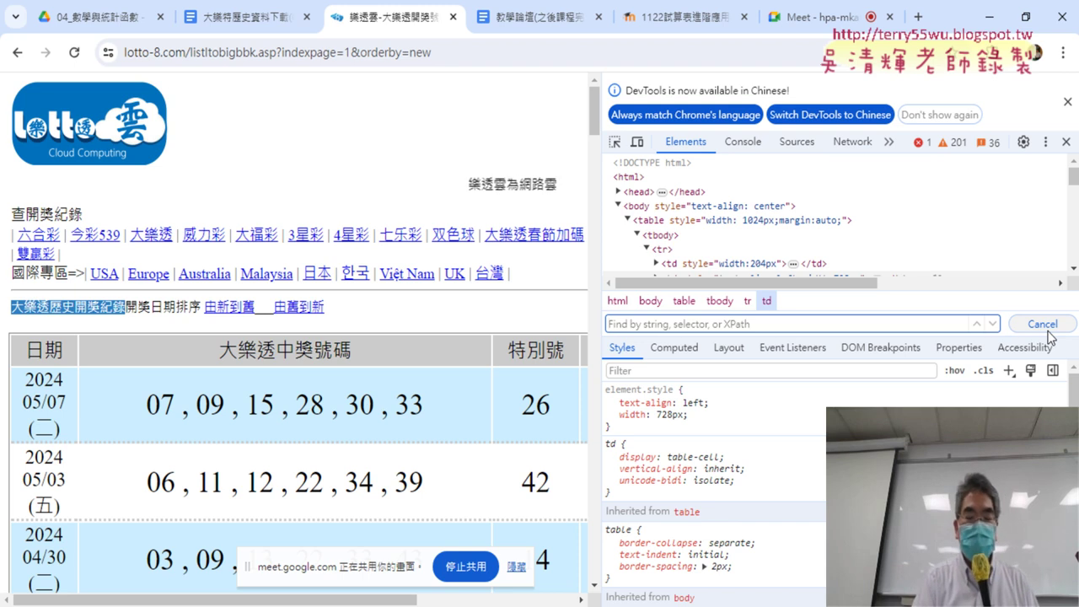
type("<")
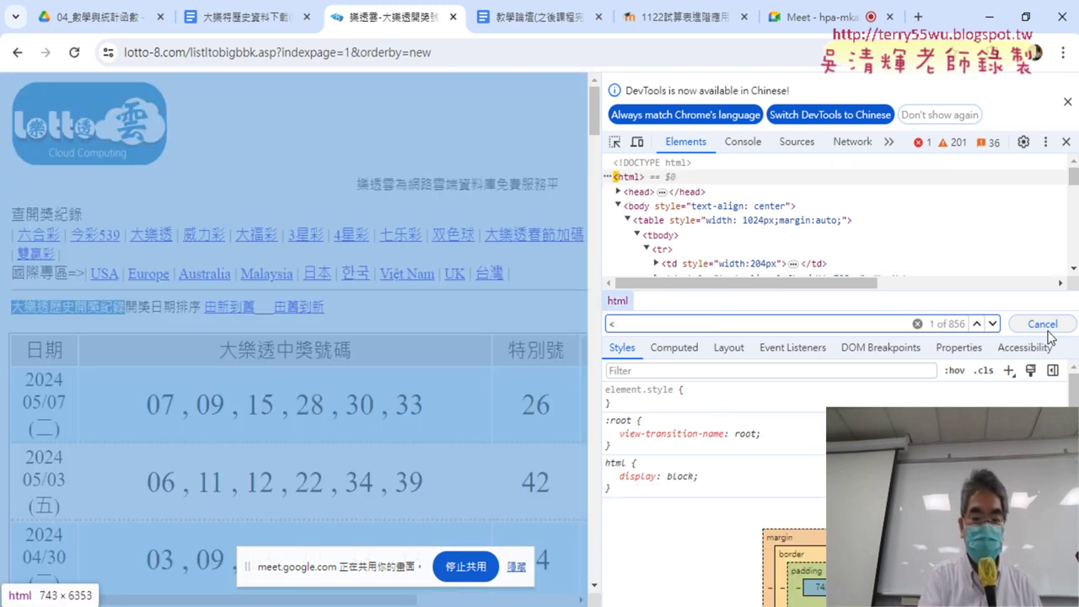
type("tab")
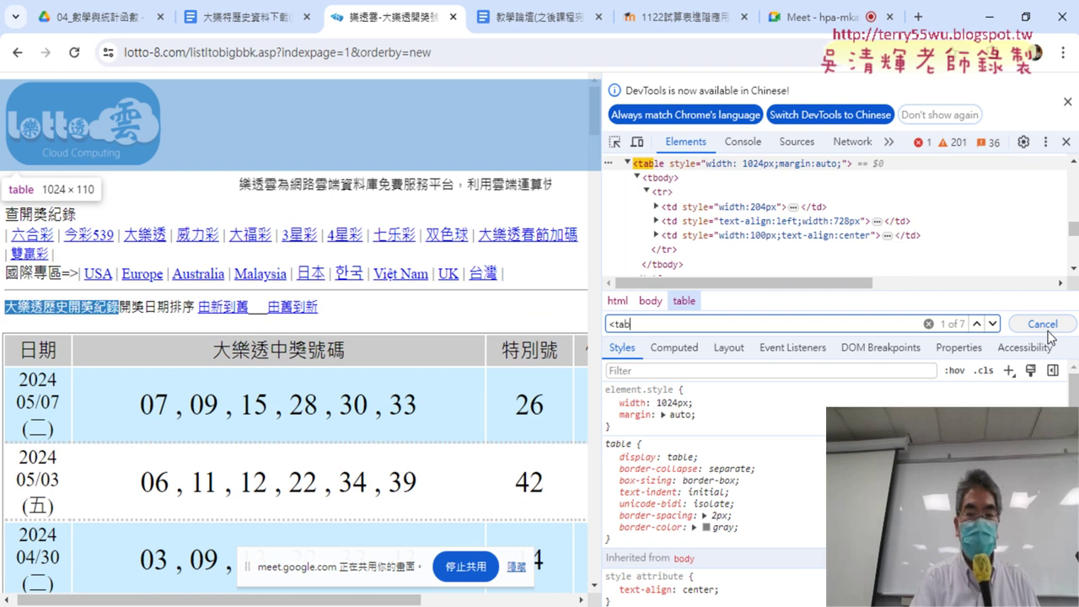
type("le")
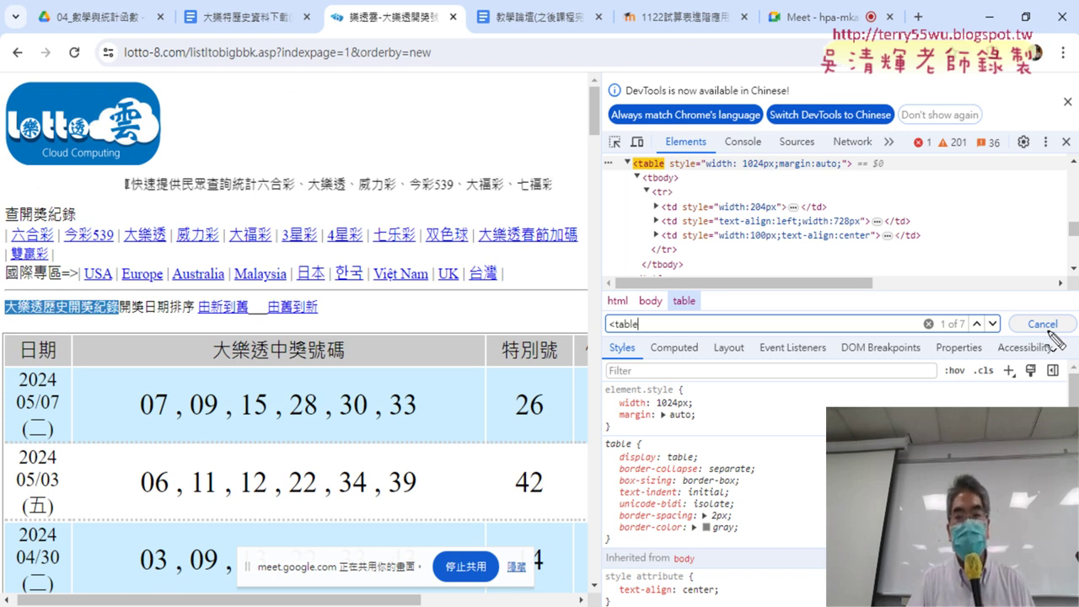
left_click_drag(640, 348, 654, 336)
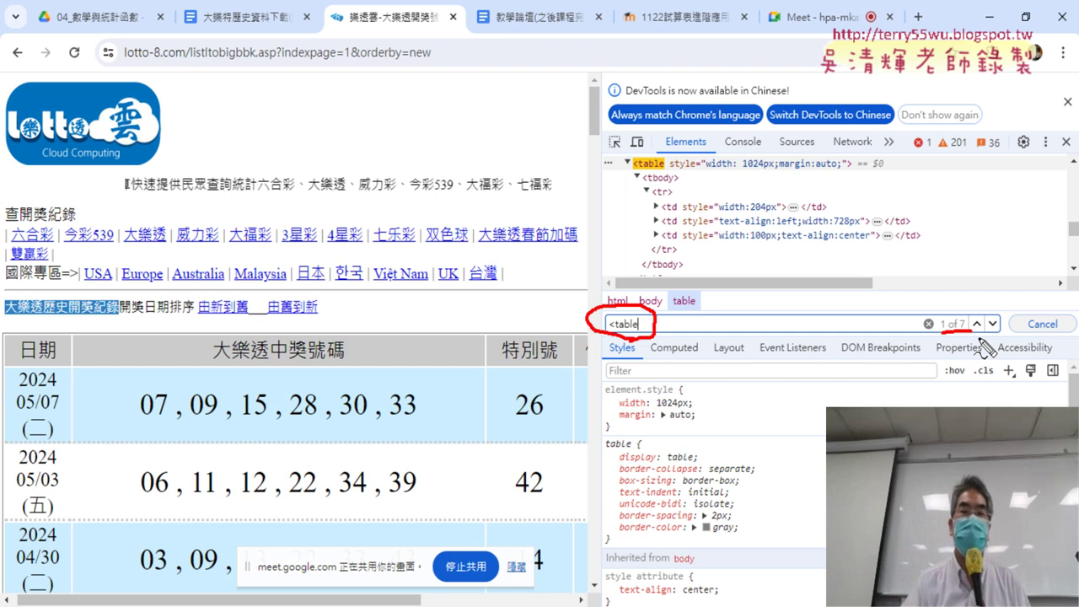
key("Escape")
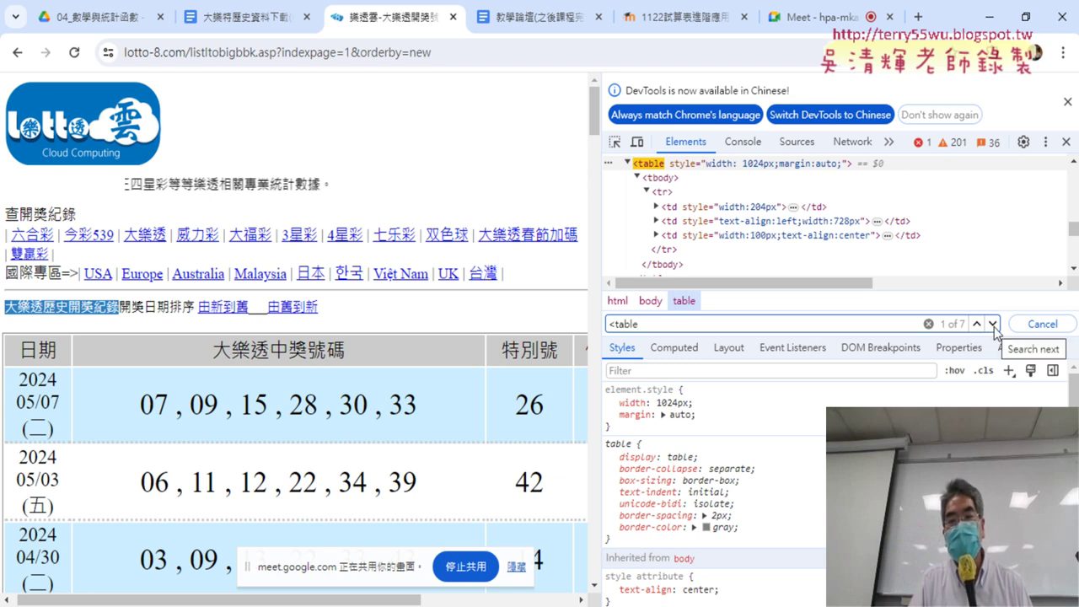
Step forward and back through the '<table' matches to compare the page's tables.
left_click(994, 325)
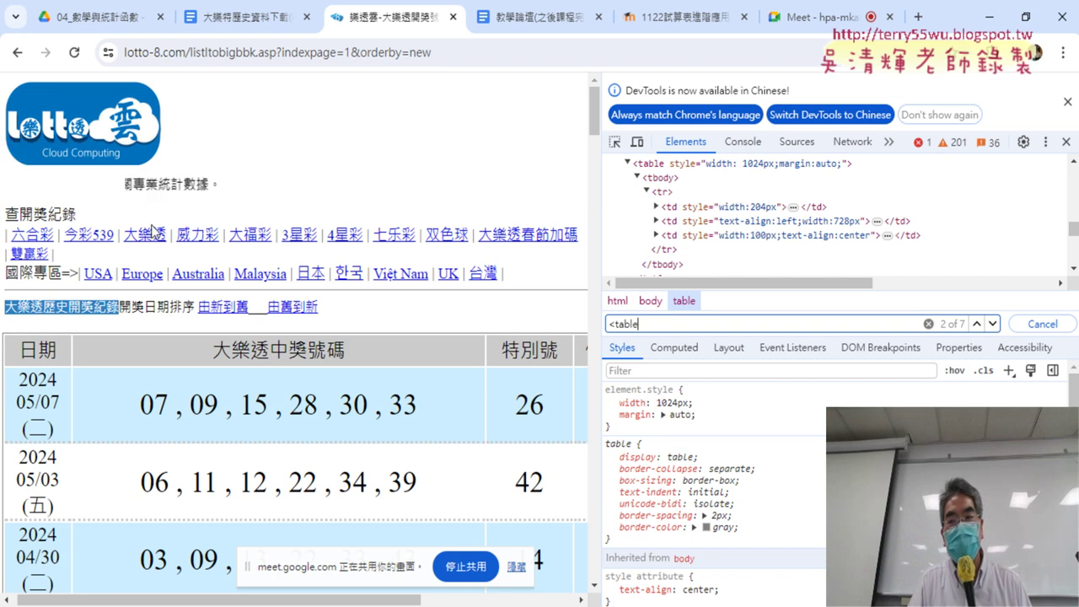
left_click(993, 324)
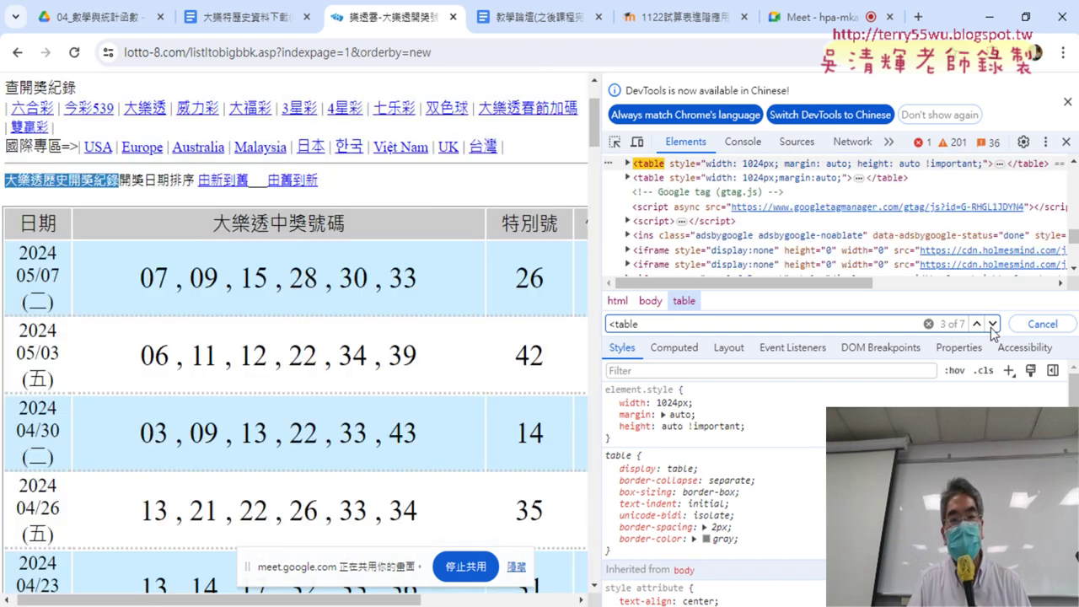
left_click(977, 324)
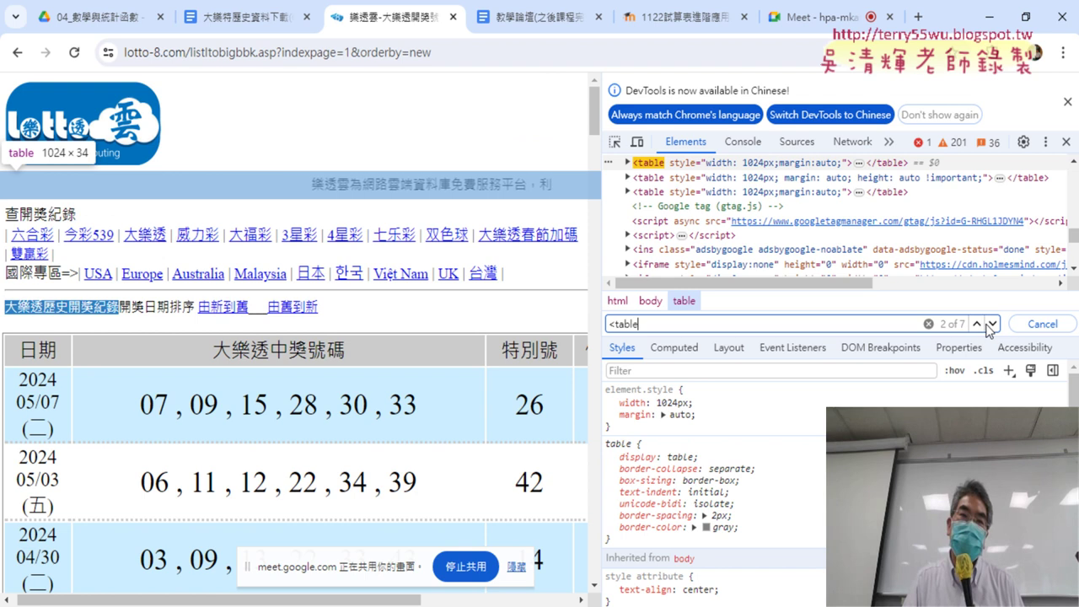
left_click(994, 325)
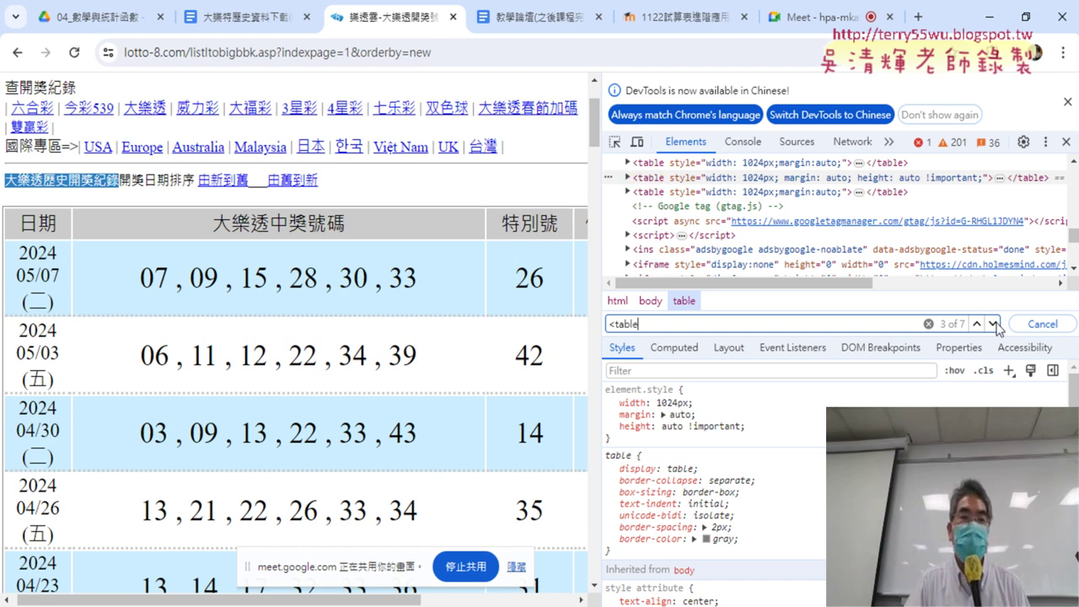
left_click(997, 326)
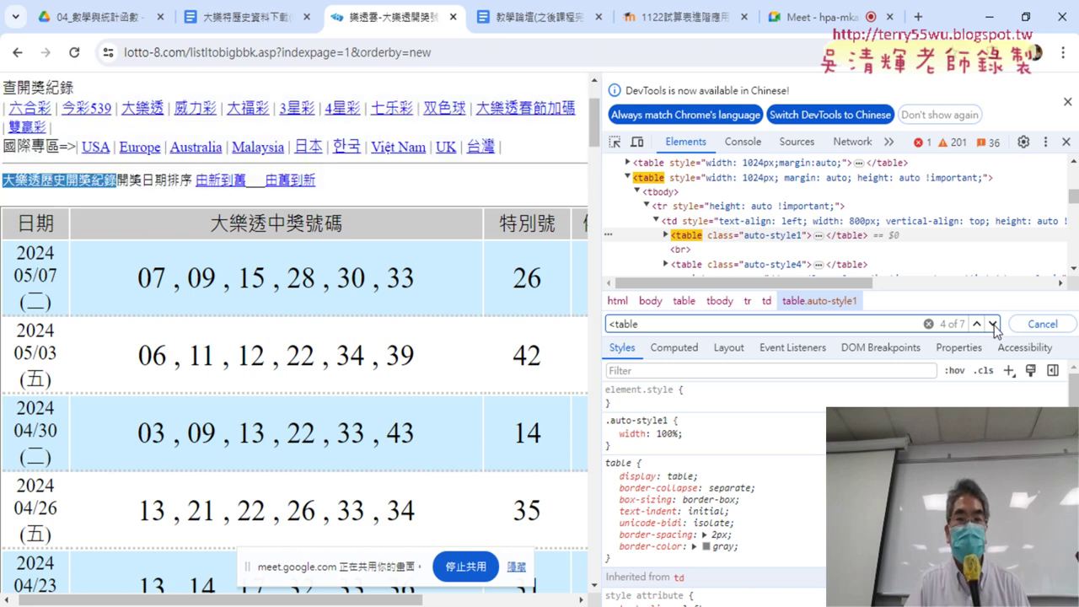
left_click(996, 325)
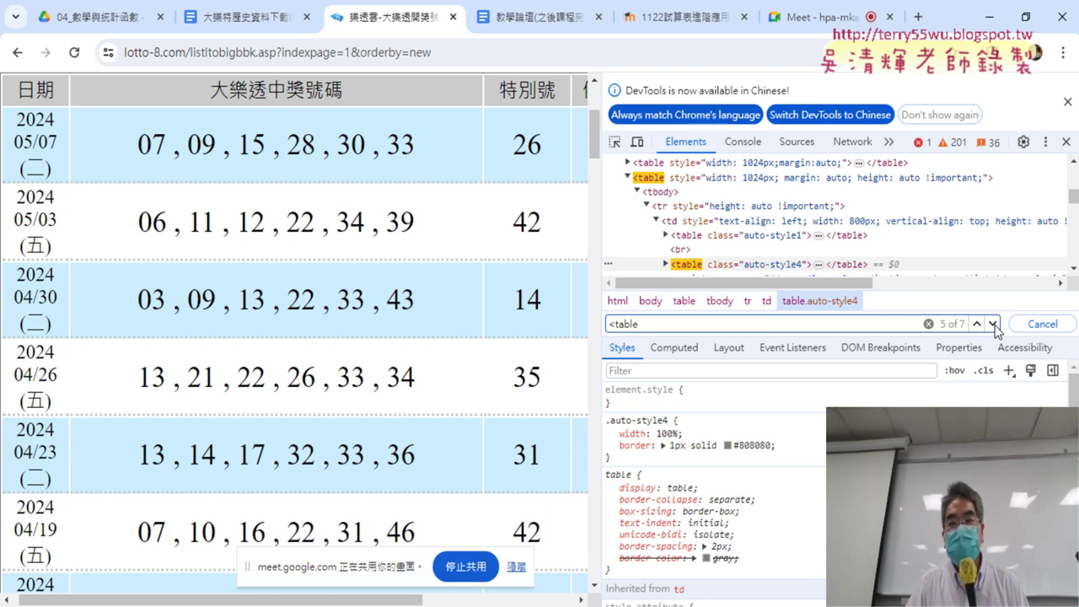
Settle on table 5 of 7 as the 大樂透 results table, then return to the VBA editor.
left_click(977, 324)
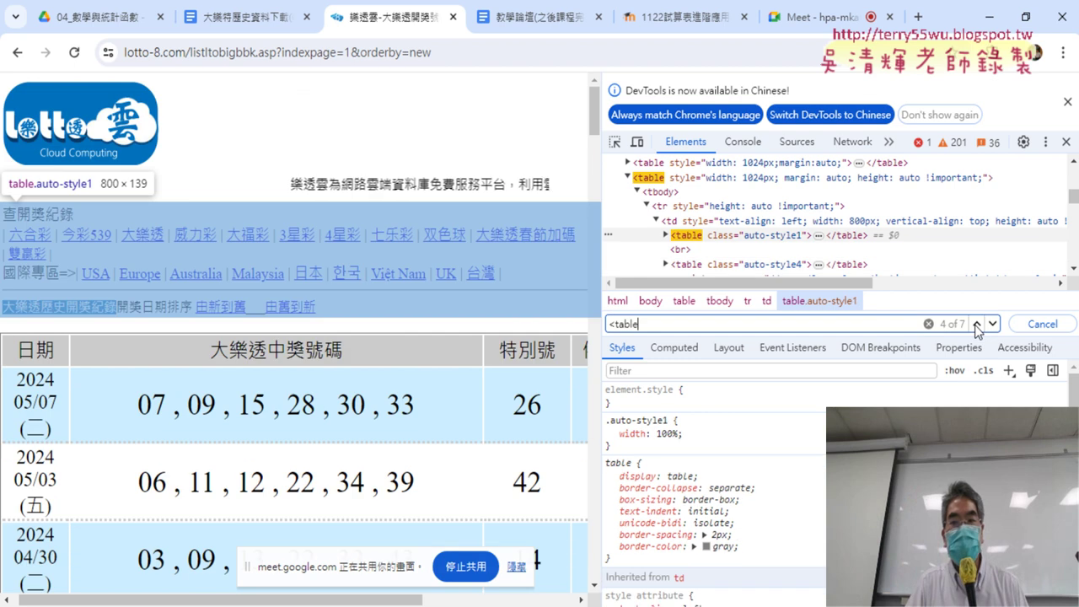
left_click(993, 325)
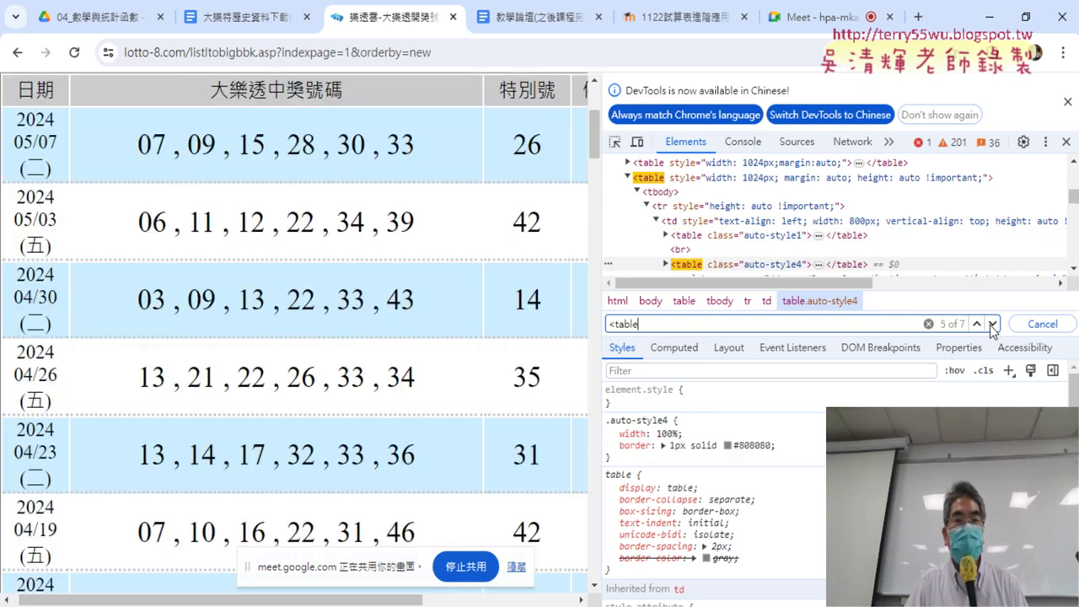
left_click(992, 325)
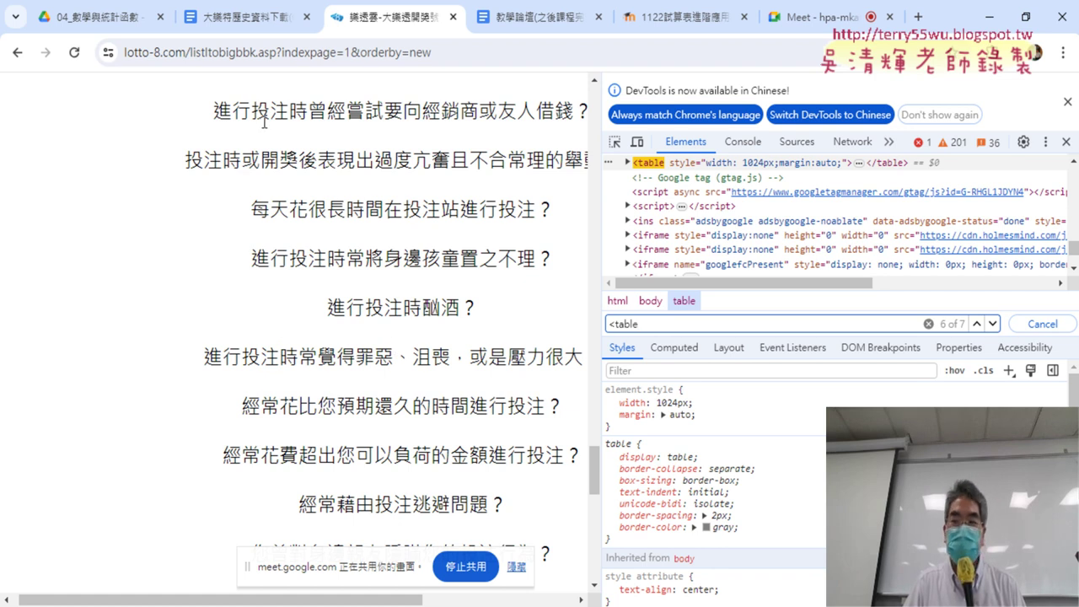
left_click(992, 325)
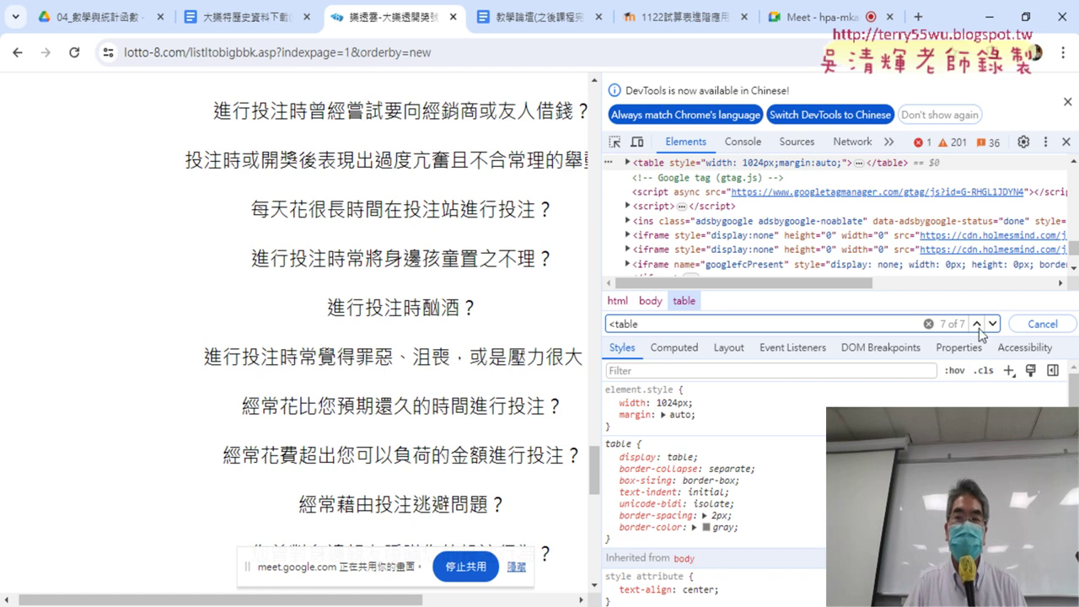
left_click(975, 325)
left_click(975, 325)
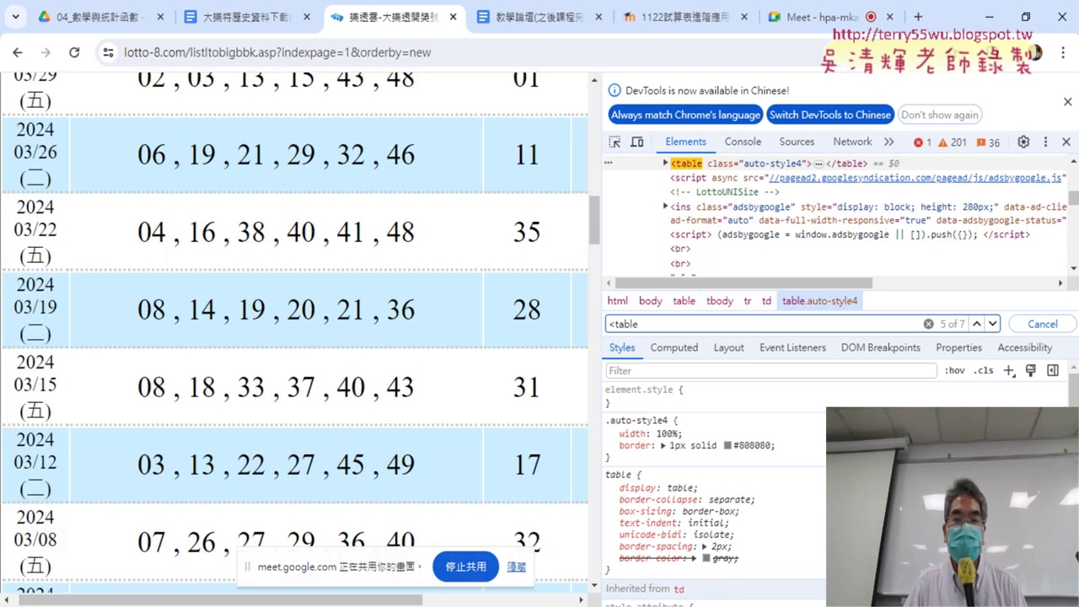
left_click(556, 544)
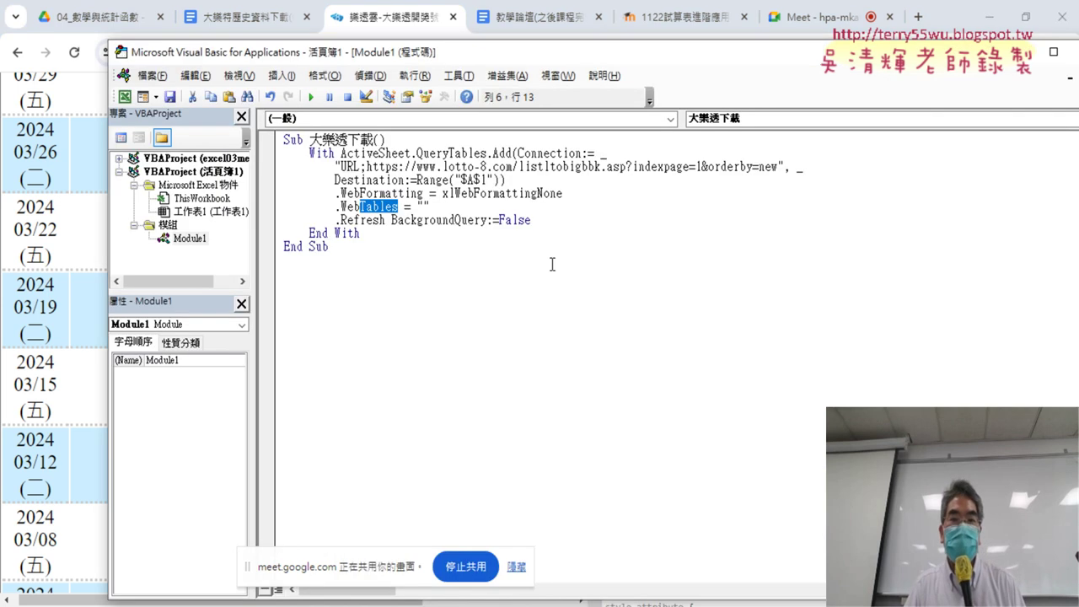
Set .WebTables to "5" and arrange windows so the empty workbook shows beside the code.
left_click(423, 207)
type("5")
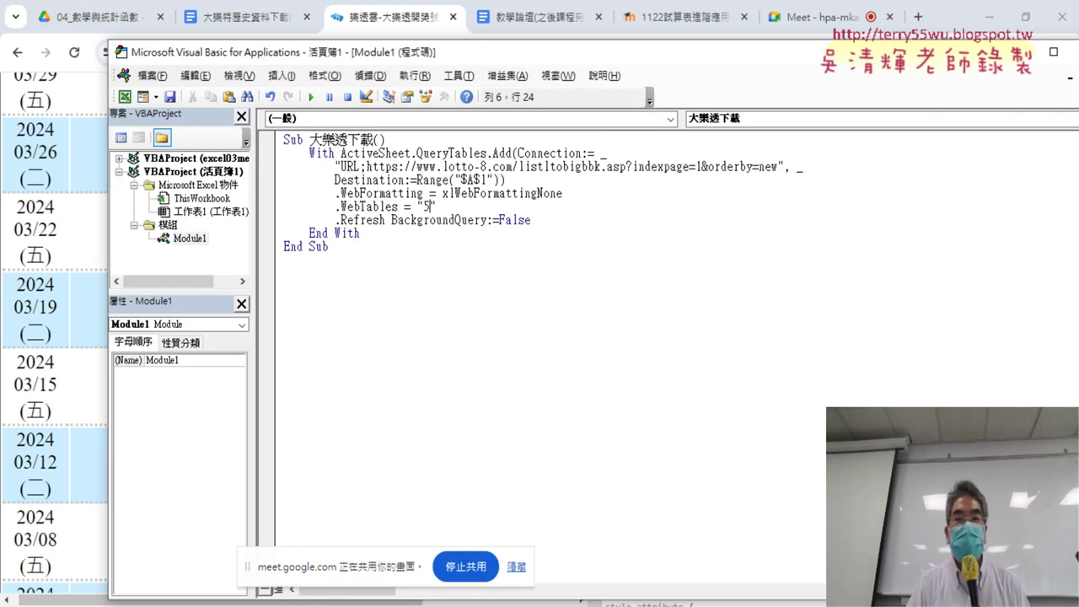
left_click(984, 19)
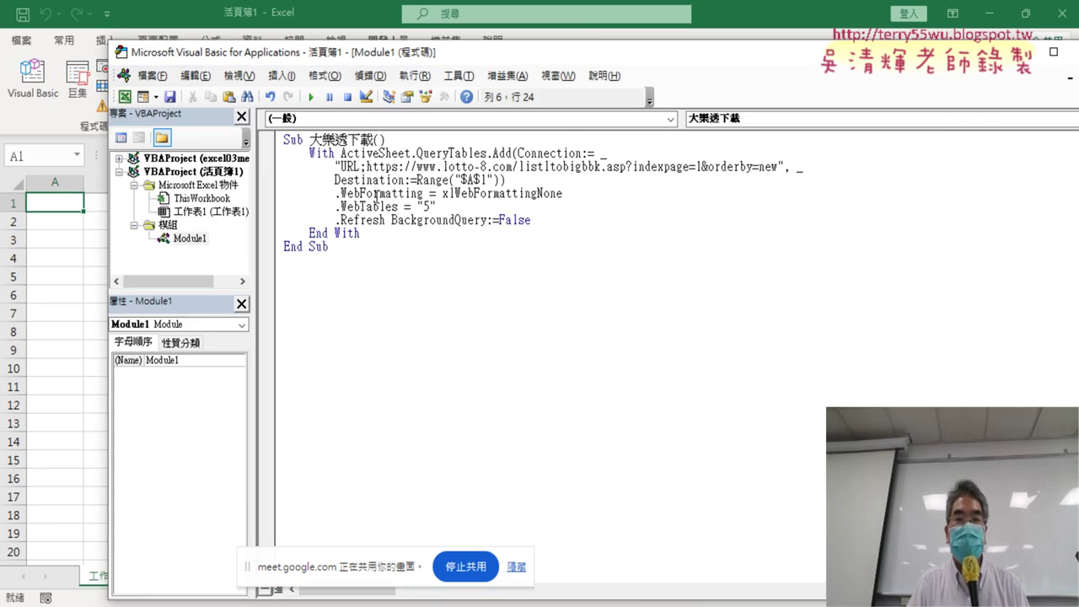
left_click_drag(381, 56, 687, 77)
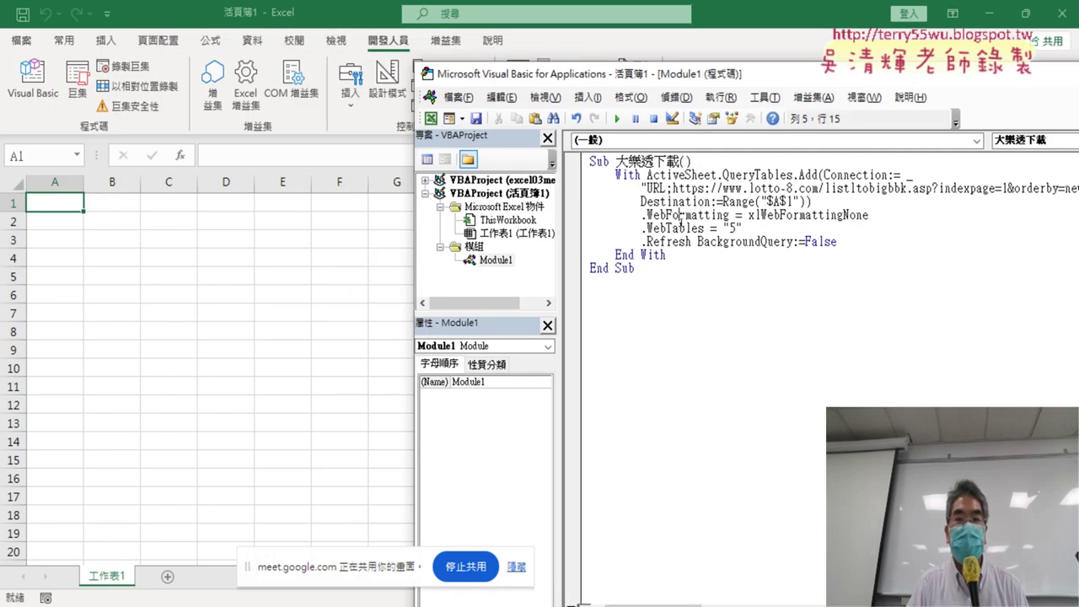
Run the 大樂透下載 macro and inspect the first imported draw's dates and special number.
left_click(620, 120)
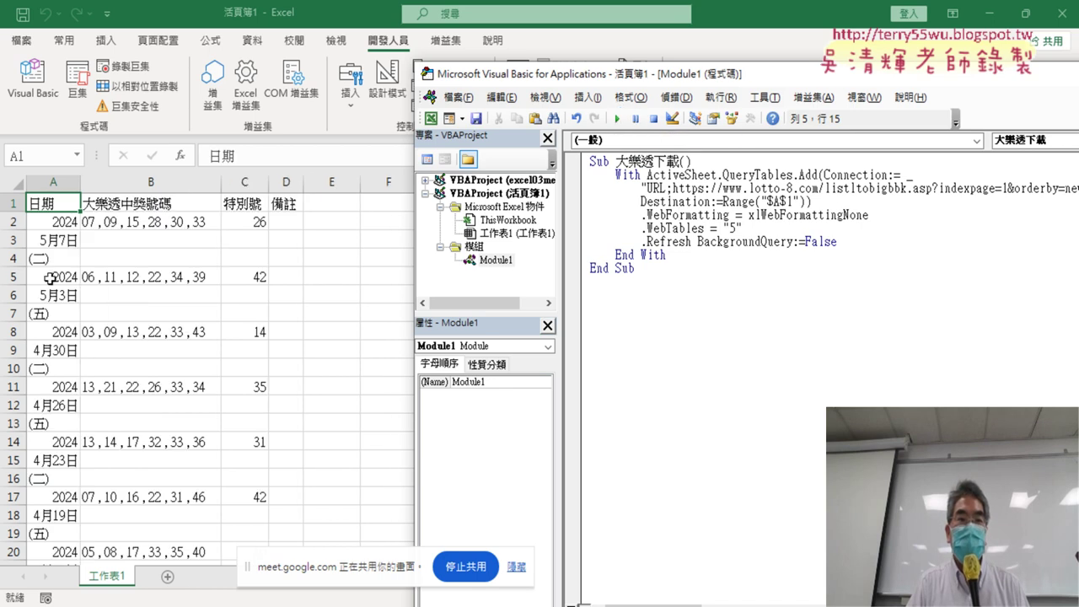
left_click_drag(57, 222, 52, 256)
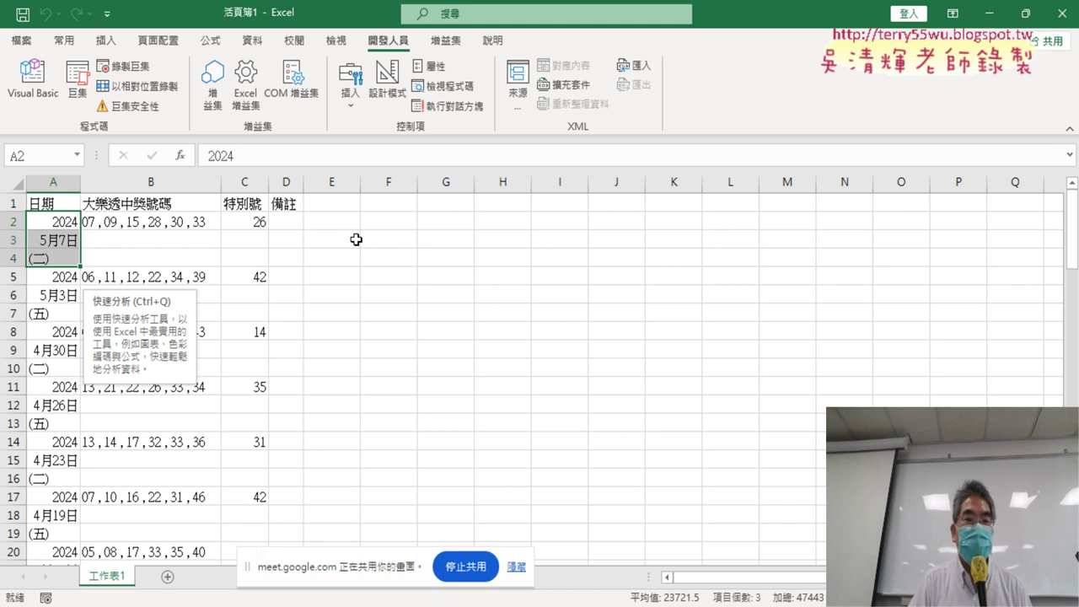
left_click(200, 222)
left_click(244, 223)
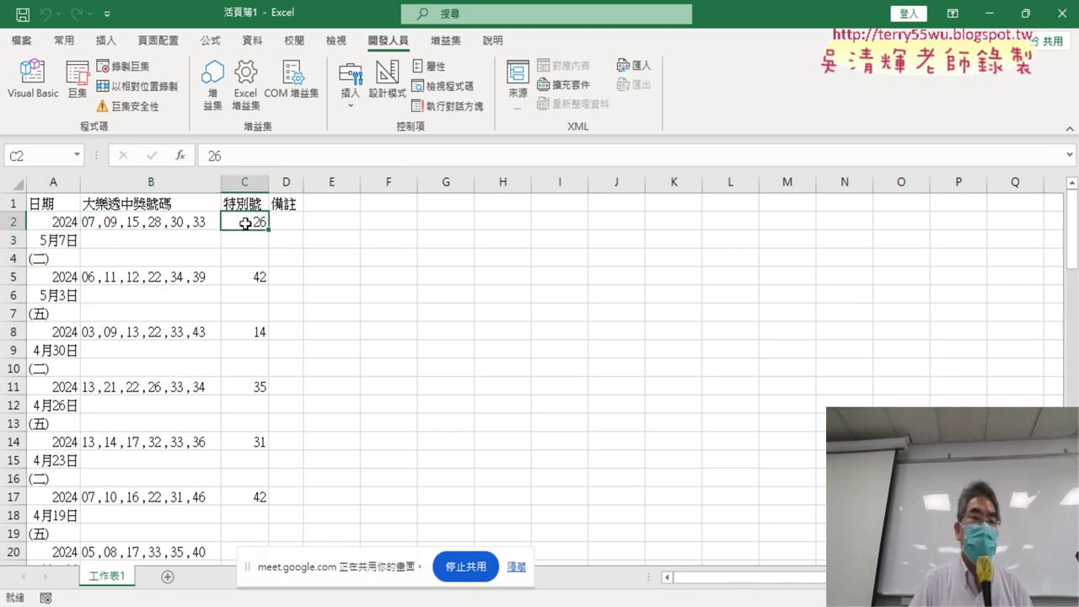
Confirm the imported data ends at row 91 with the 2月16日 draw.
left_click(78, 209)
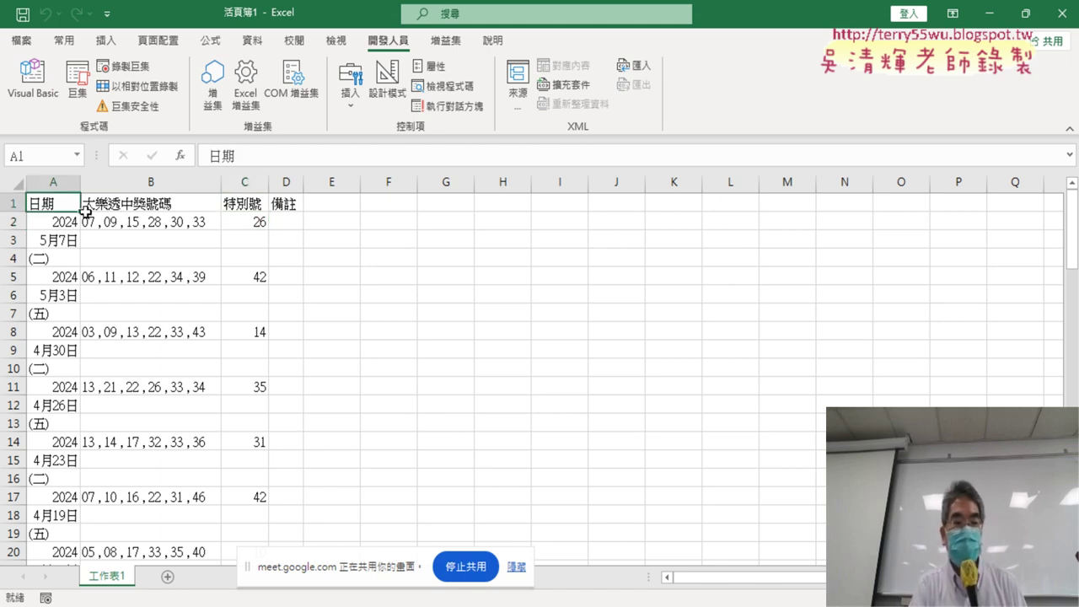
key("ctrl+Down")
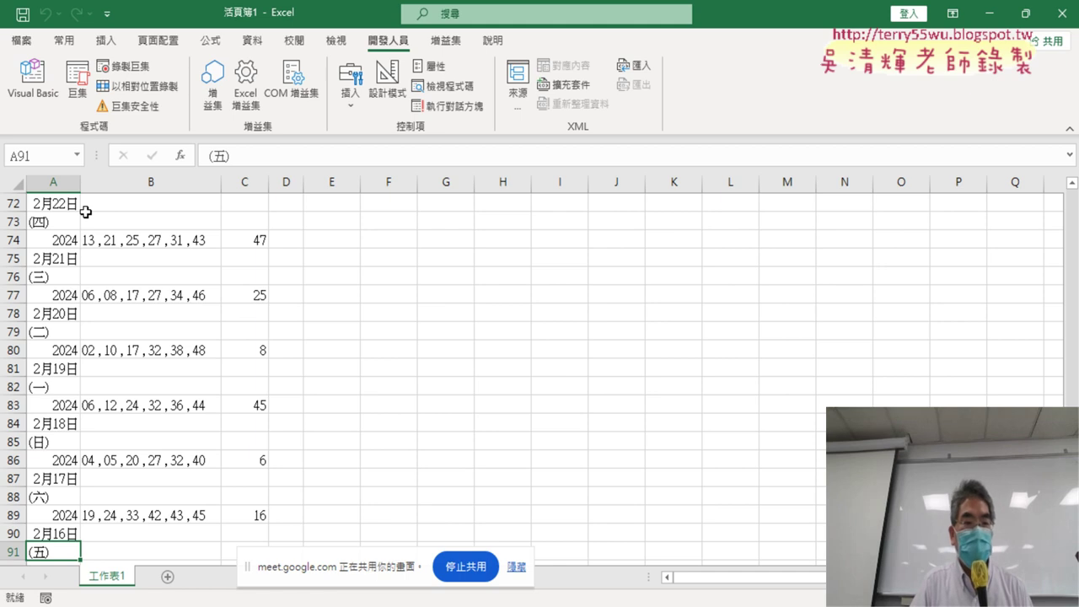
scroll(113, 498, "down", 3)
scroll(92, 472, "down", 1)
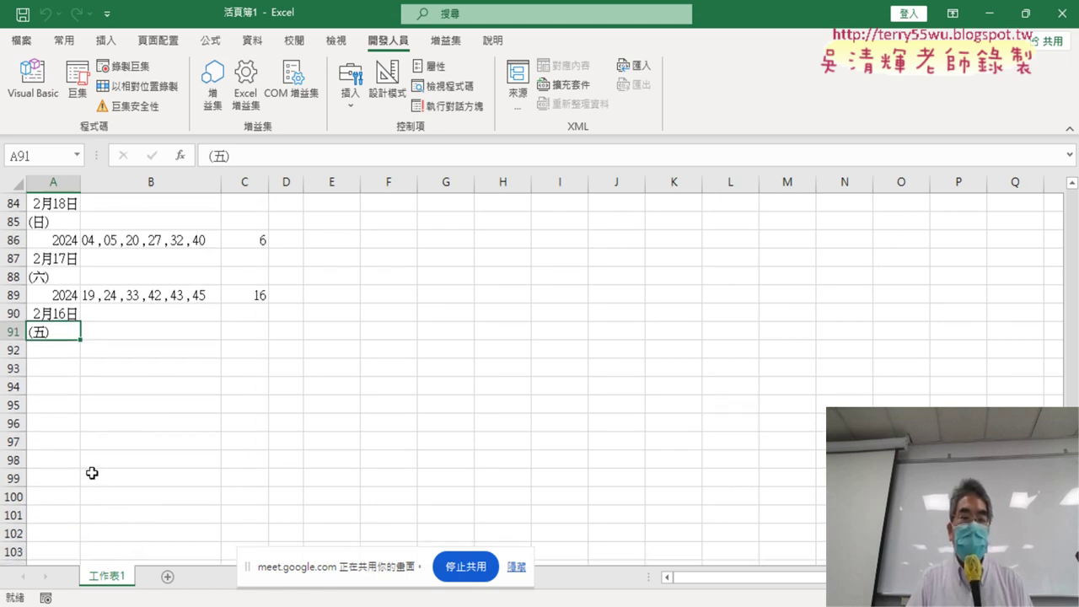
left_click_drag(63, 294, 55, 331)
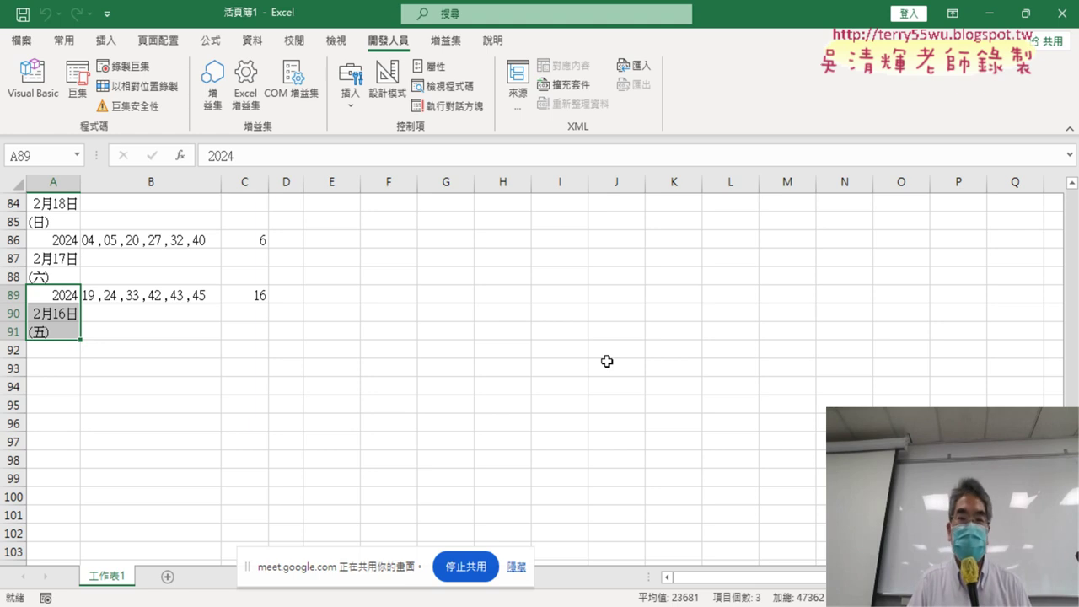
left_click(33, 78)
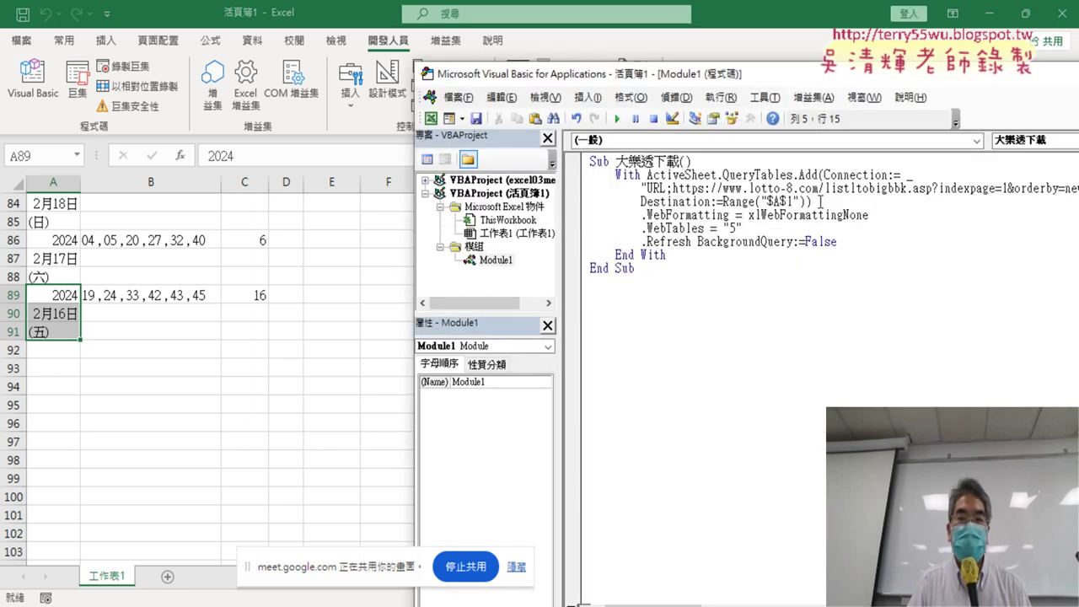
Change the macro URL's indexpage value from 1 to 2.
left_click_drag(785, 76, 544, 69)
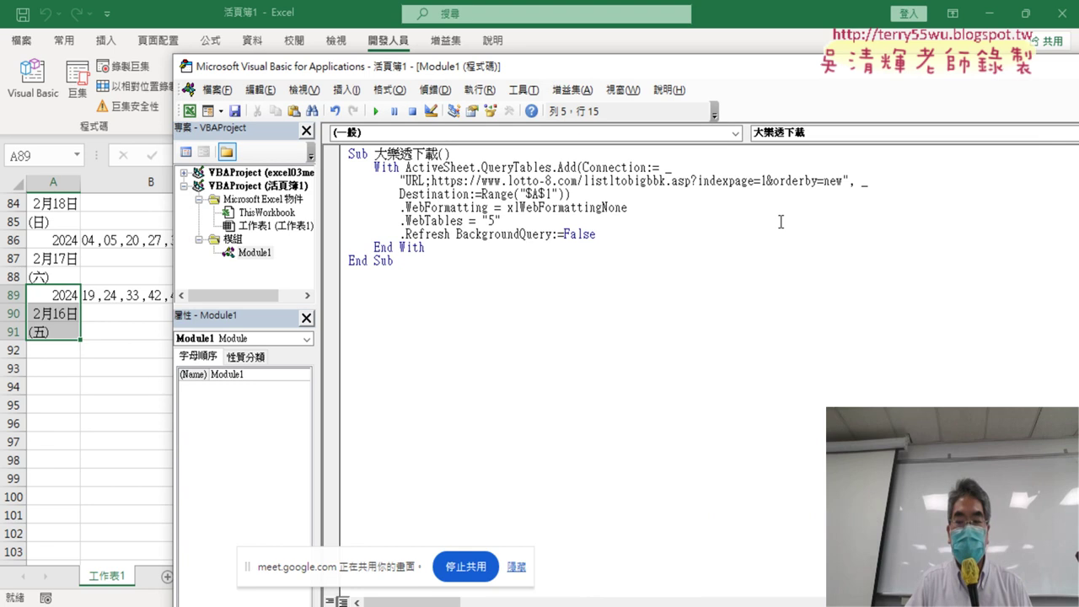
double_click(762, 180)
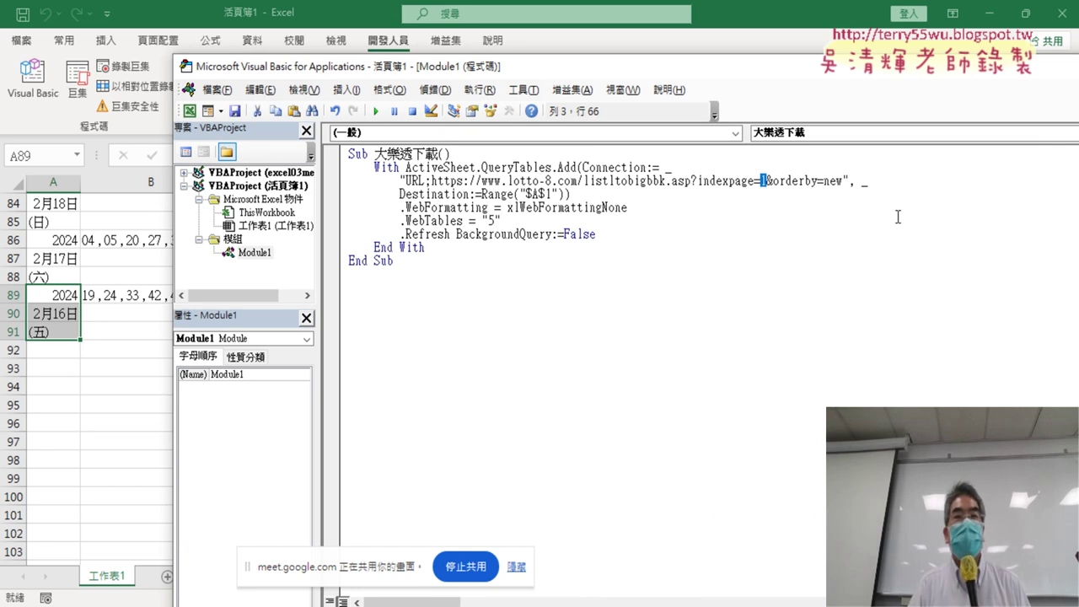
type("2")
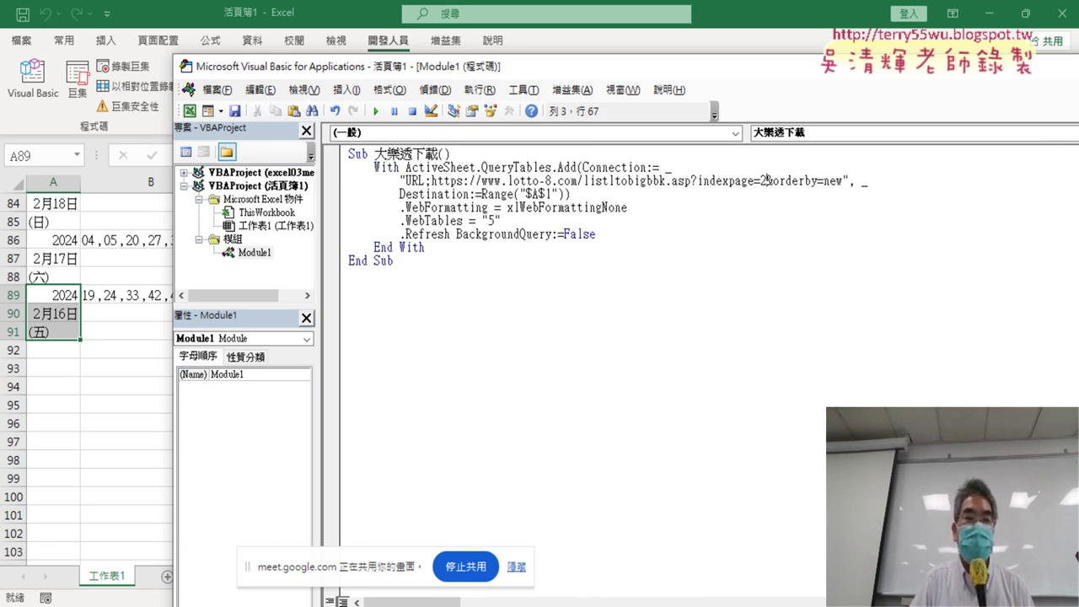
left_click(508, 207)
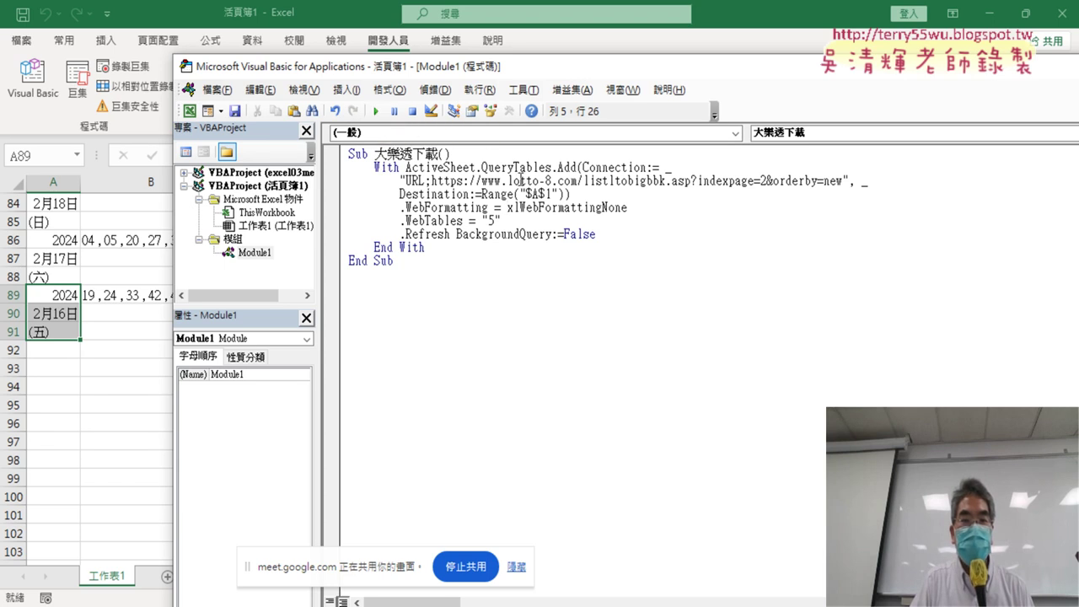
Remove the dollar signs so the destination reads Range("A1").
left_click_drag(400, 194, 470, 194)
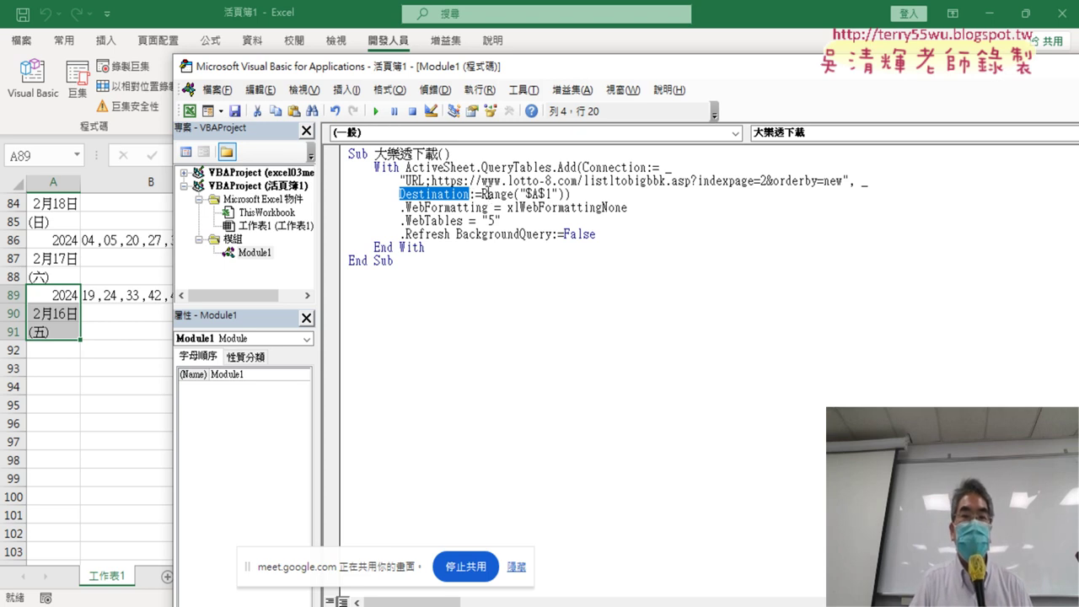
left_click_drag(482, 194, 562, 193)
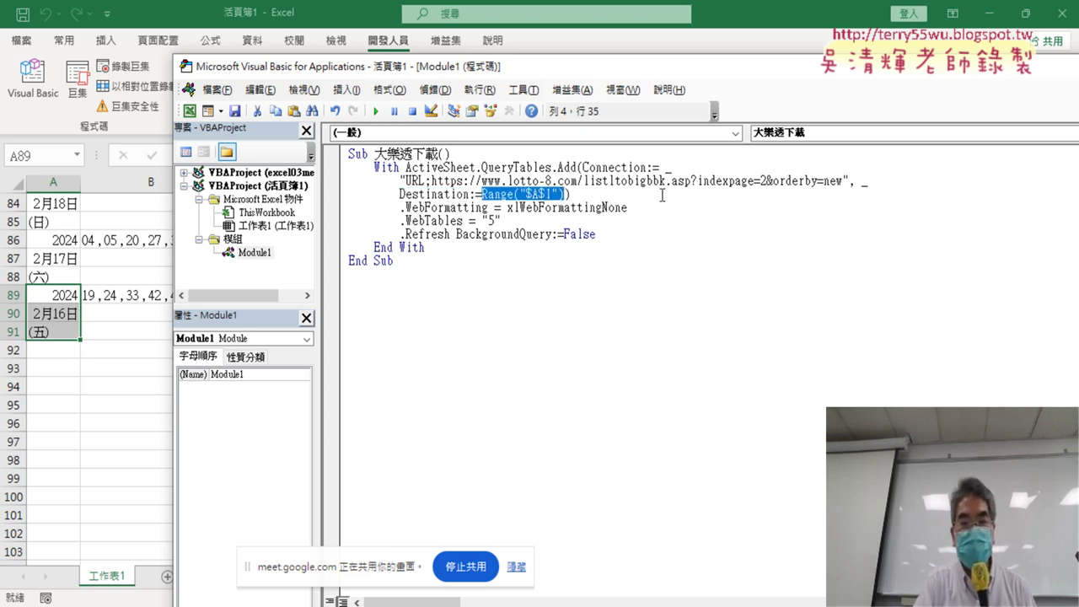
key("Left")
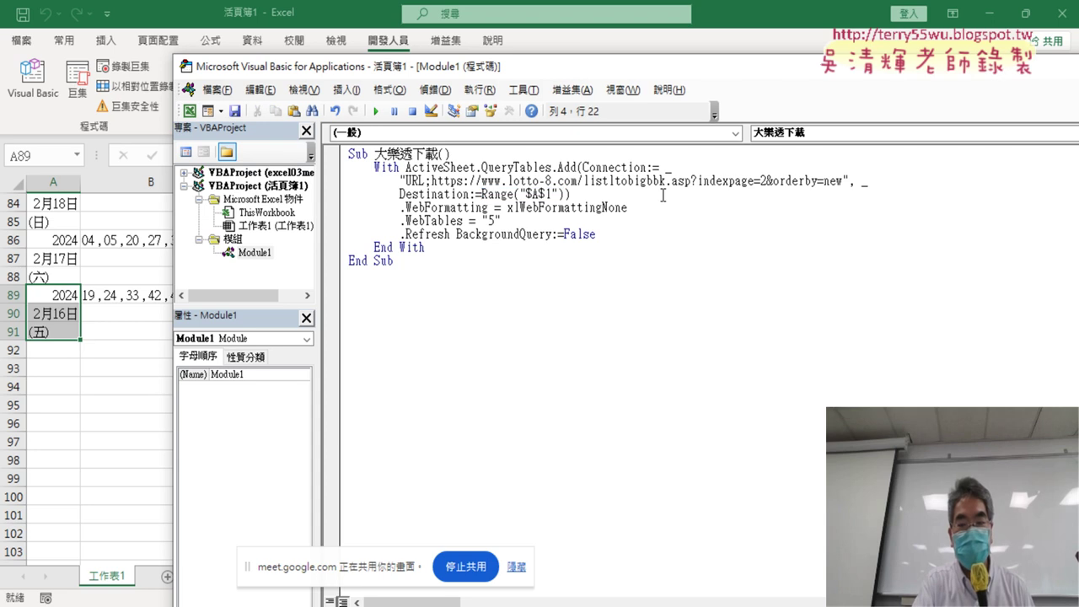
key("Right")
key("Right")
key("Right")
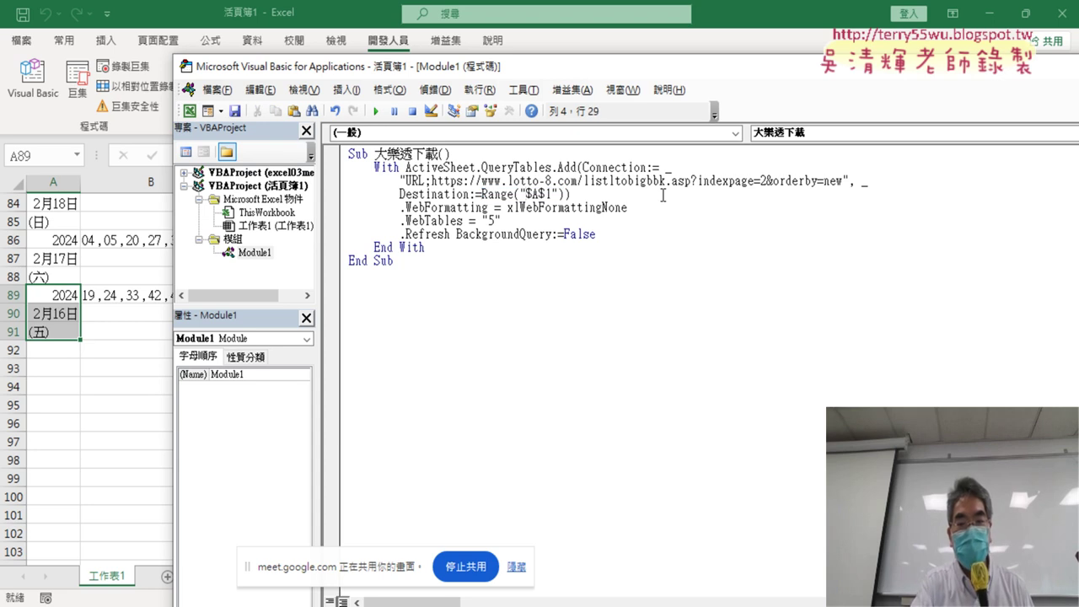
key("Delete")
key("Right")
key("Delete")
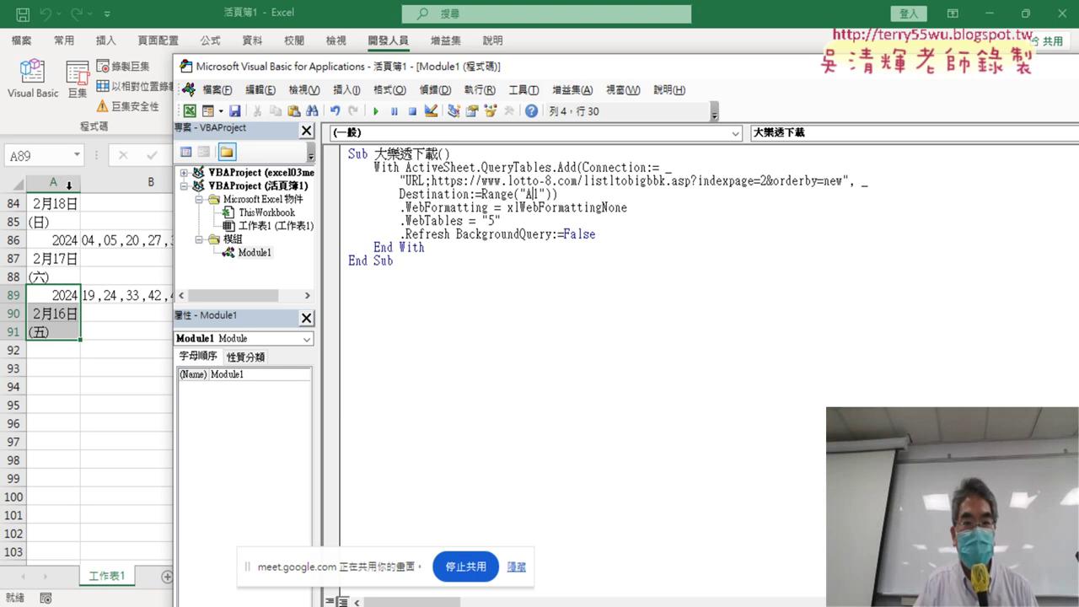
left_click(497, 207)
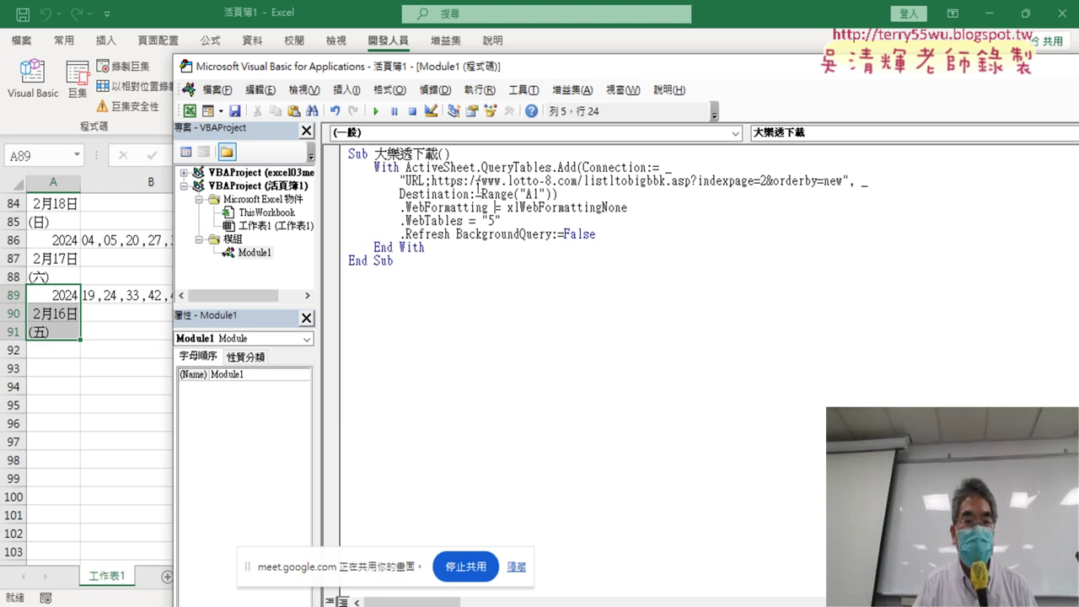
Run the 大樂透下載 macro again and view its output on 工作表1.
left_click(376, 111)
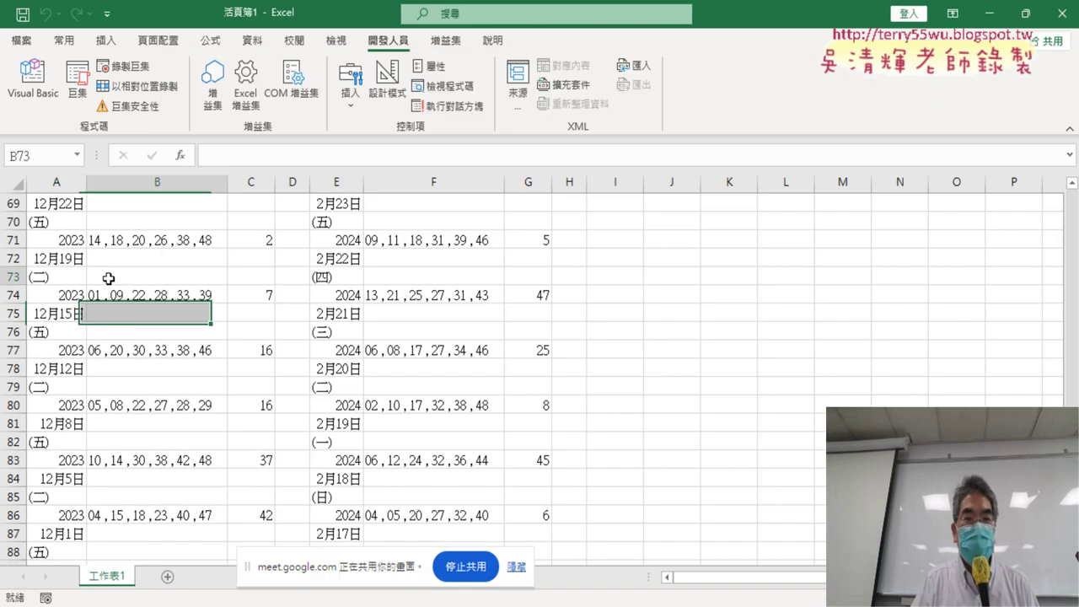
left_click(113, 283)
scroll(185, 291, "up", 9)
scroll(253, 281, "up", 9)
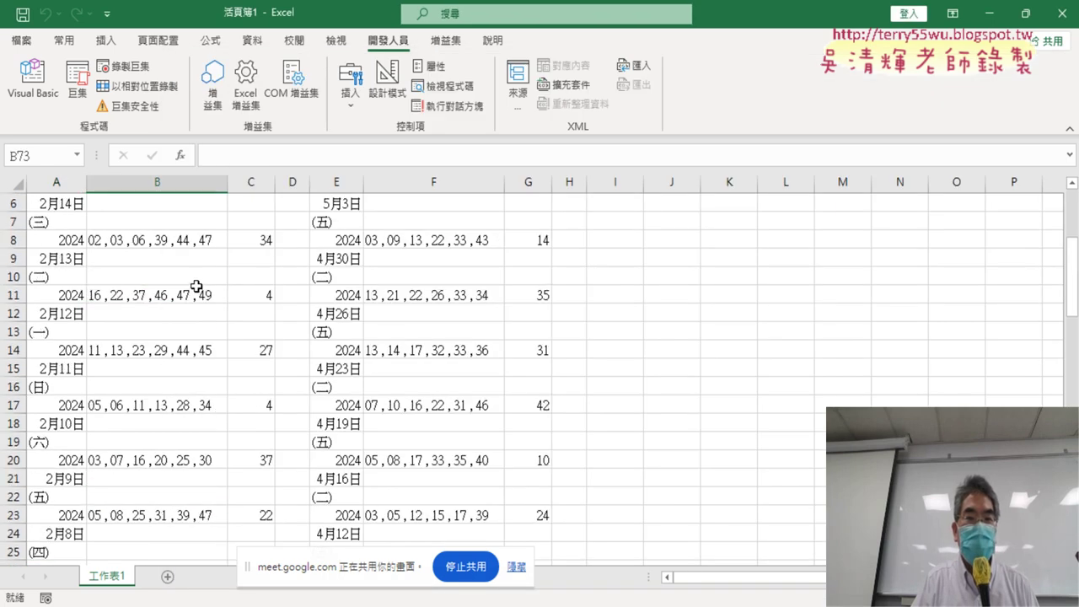
scroll(265, 281, "up", 2)
Delete the extra columns added by the latest run, keeping the table in A:D.
left_click_drag(338, 180, 563, 179)
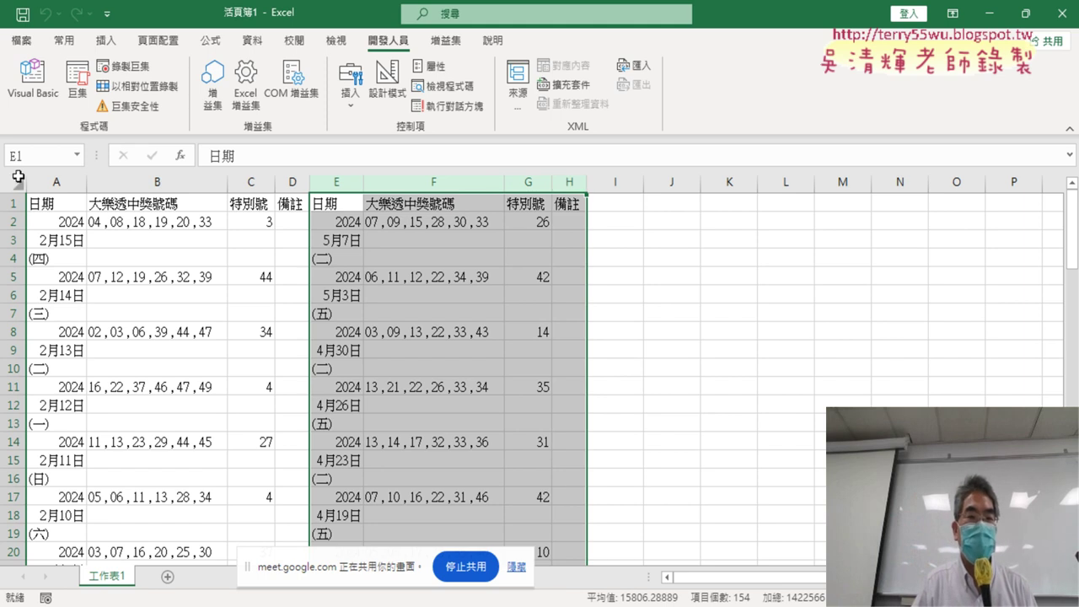
left_click_drag(56, 182, 251, 182)
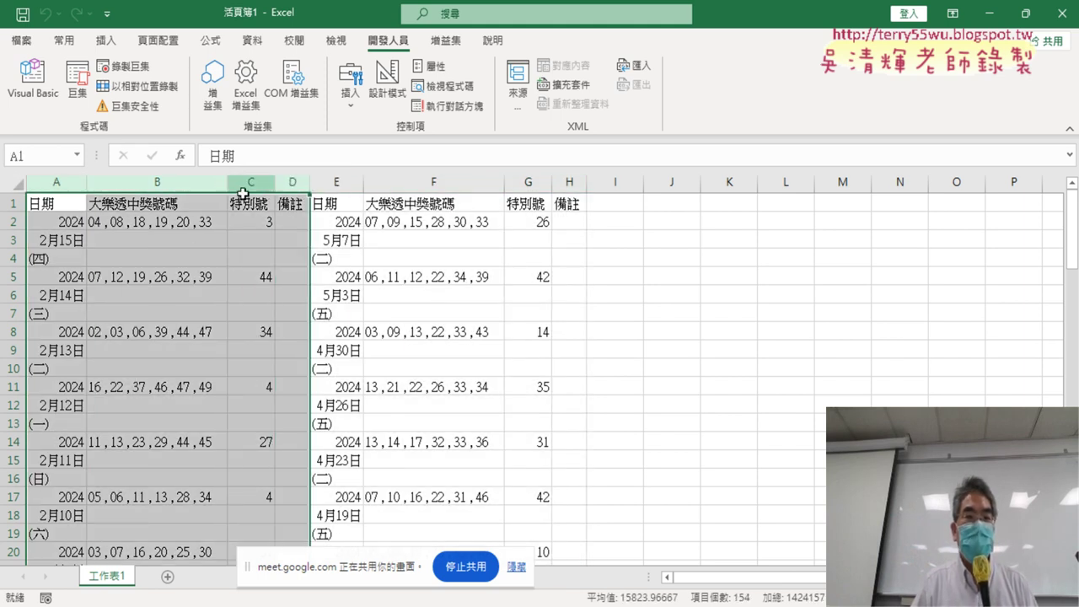
right_click(193, 239)
left_click(244, 399)
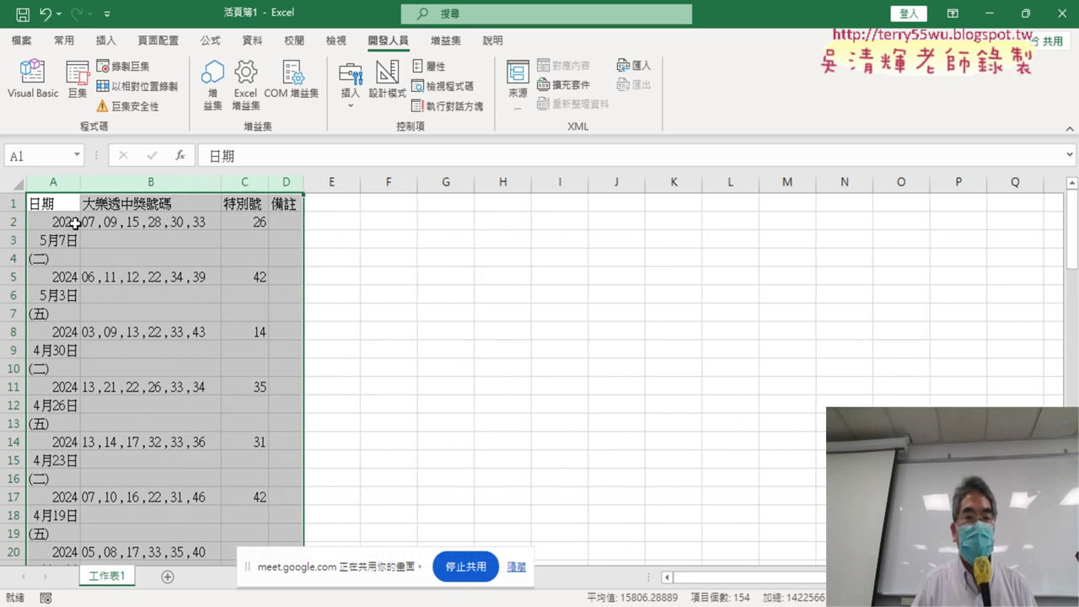
Jump to the last result in column A and select empty cell A92 below row 91.
left_click(38, 82)
key("alt+F11")
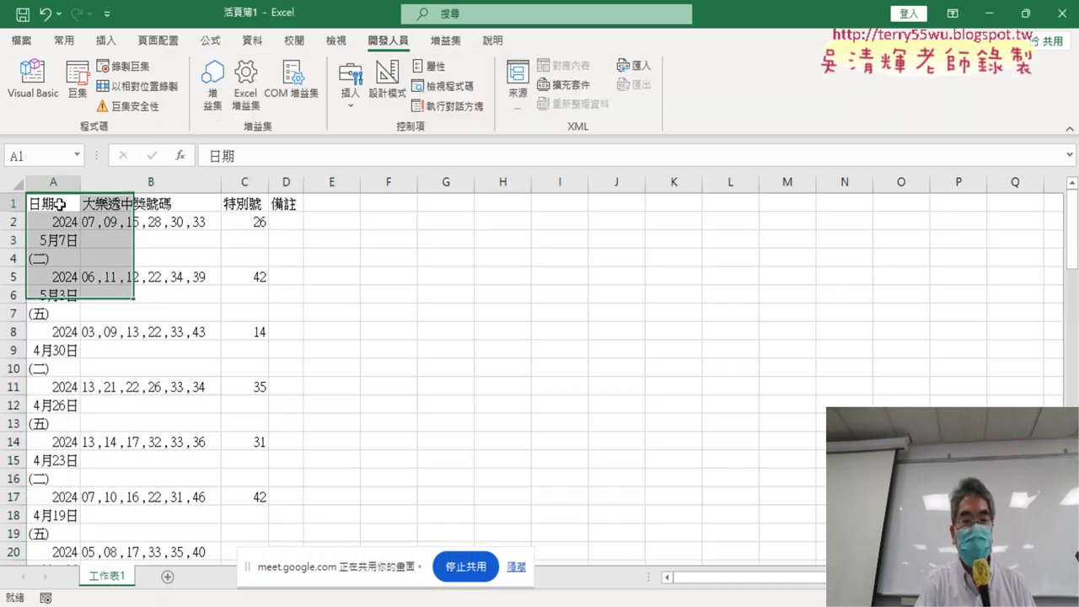
key("ctrl+Down")
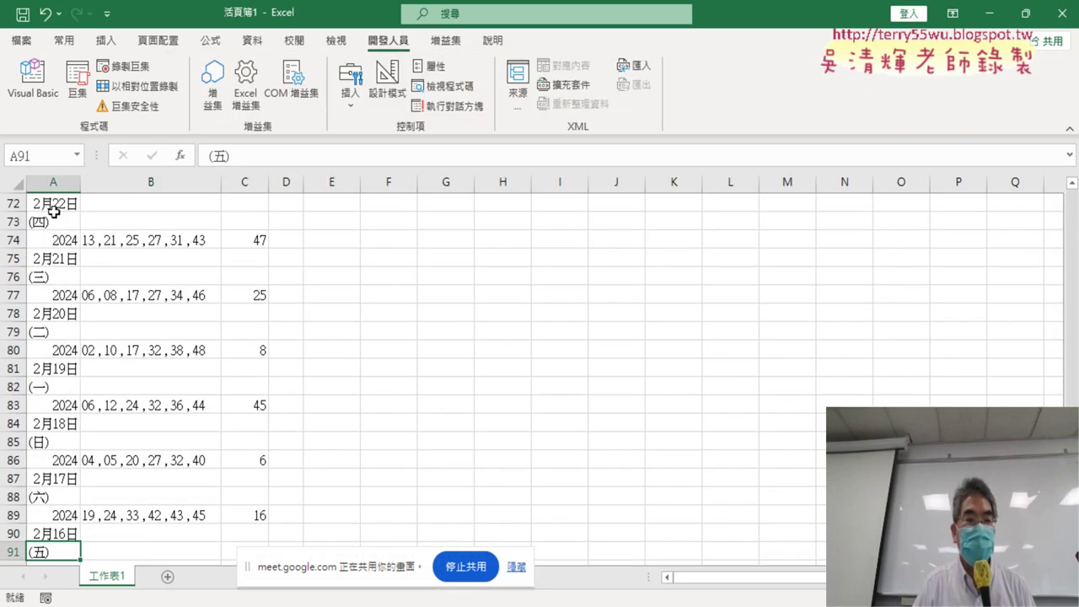
scroll(144, 312, "down", 2)
scroll(58, 348, "down", 3)
left_click(49, 294)
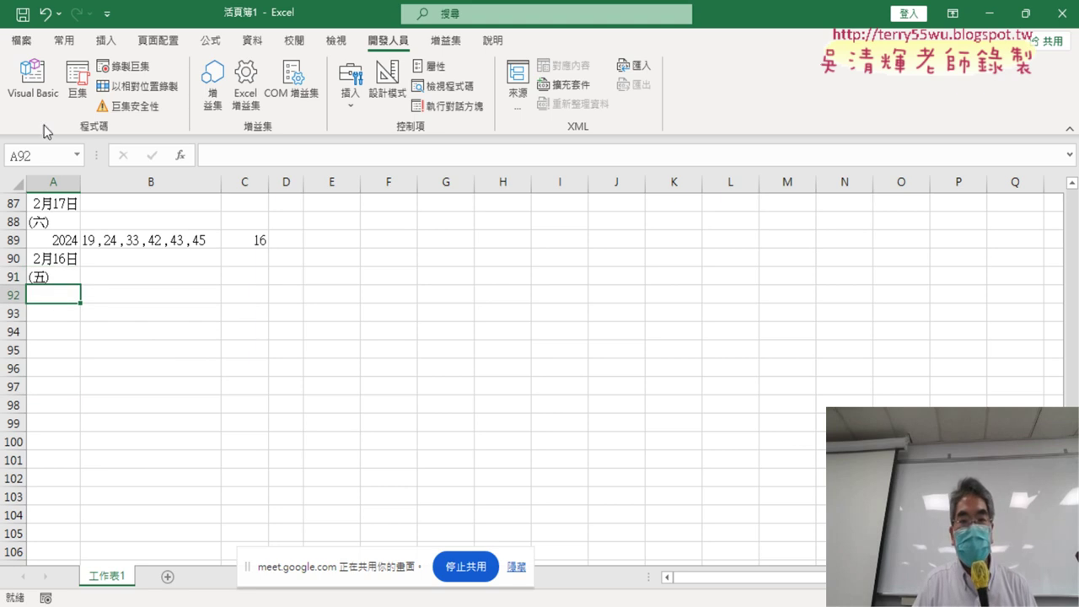
Change the macro's Destination from Range("A1") to Range("A92").
left_click(33, 80)
left_click_drag(531, 194, 539, 194)
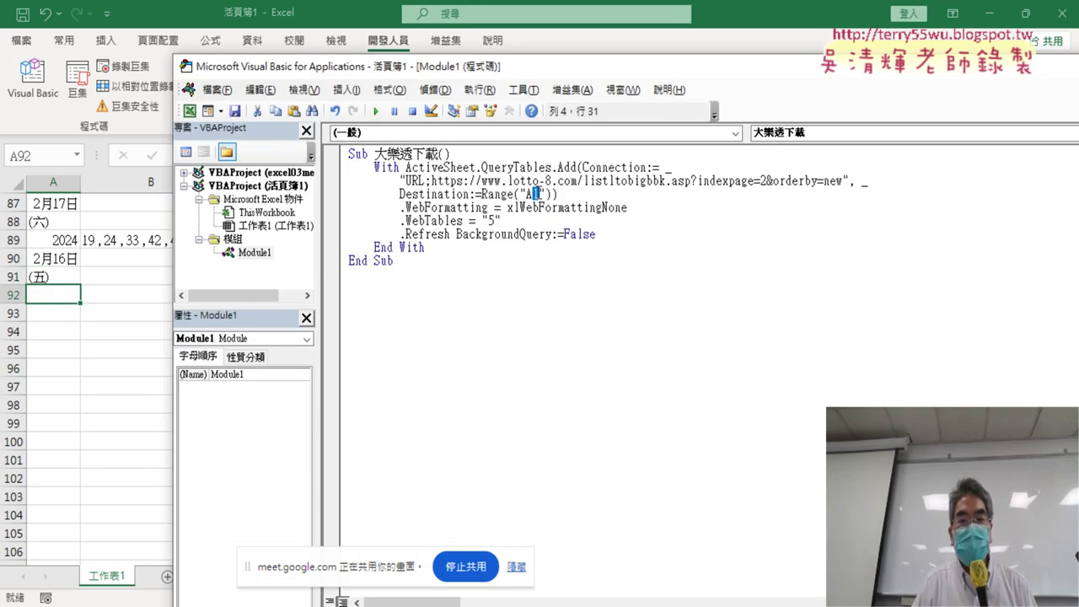
left_click_drag(768, 180, 760, 181)
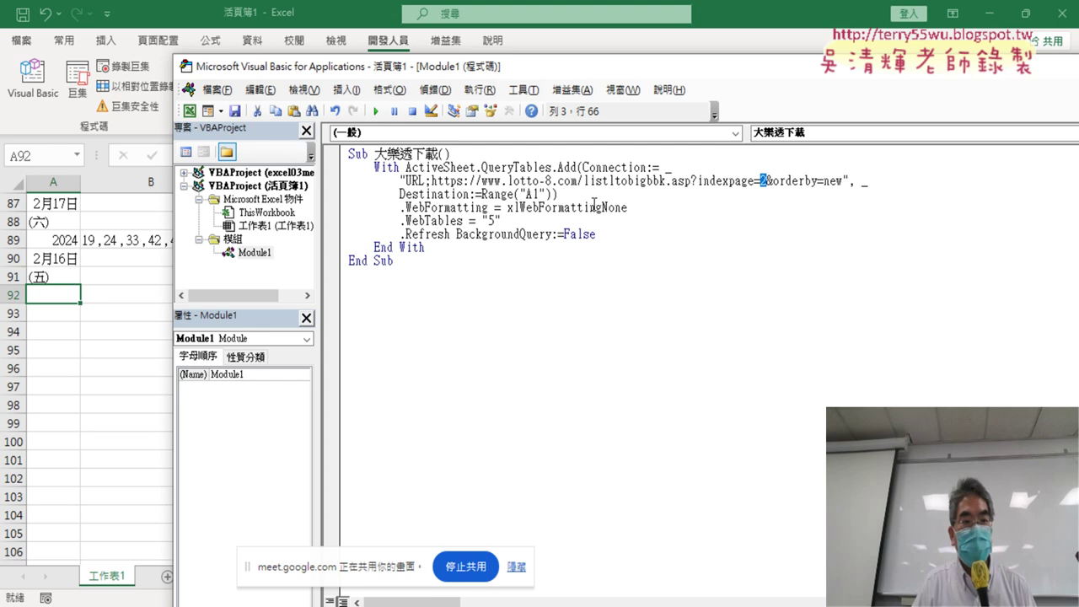
left_click_drag(540, 194, 532, 194)
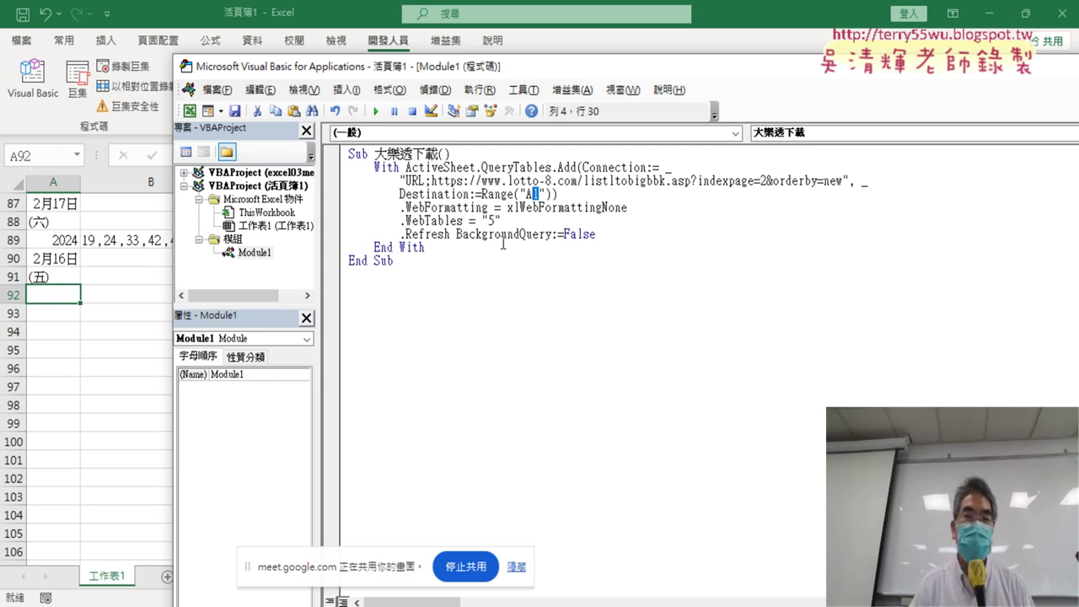
type("92")
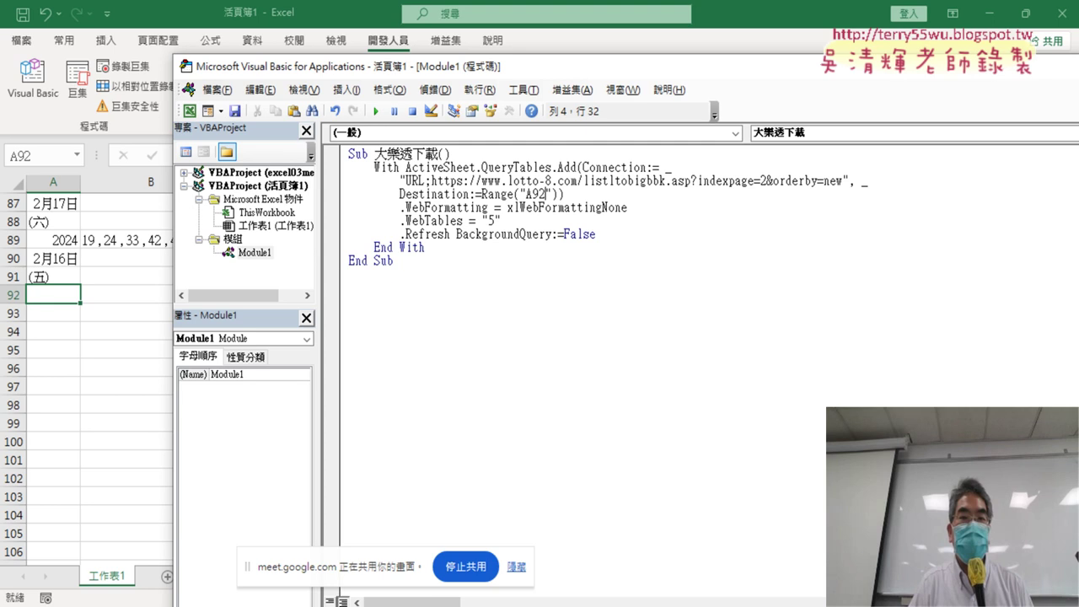
left_click_drag(400, 194, 560, 195)
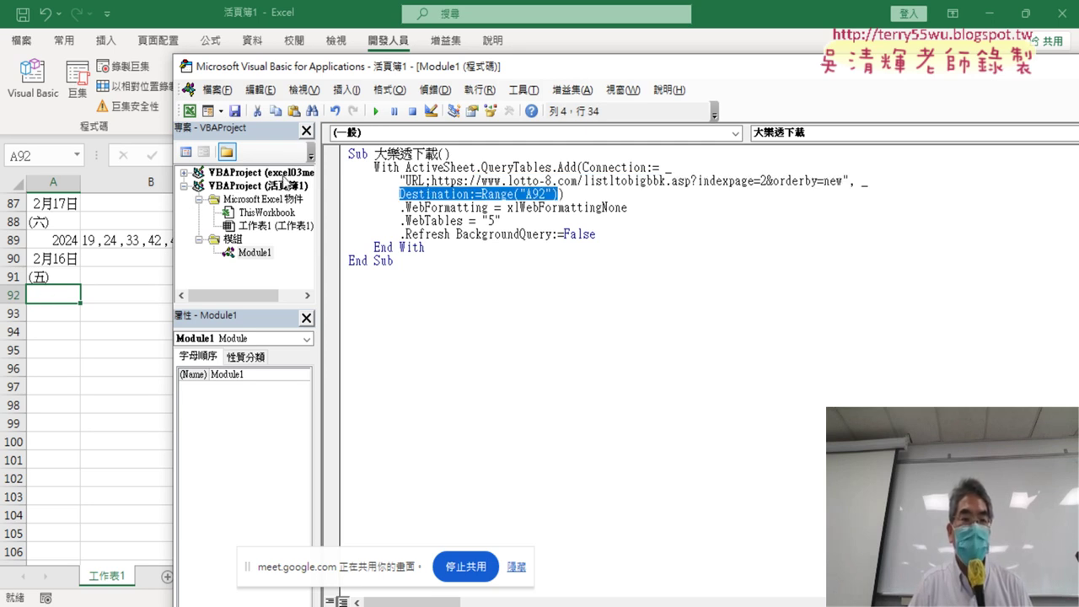
Run the macro to append page 2 from row 92, confirming the data ends at row 182.
left_click(375, 111)
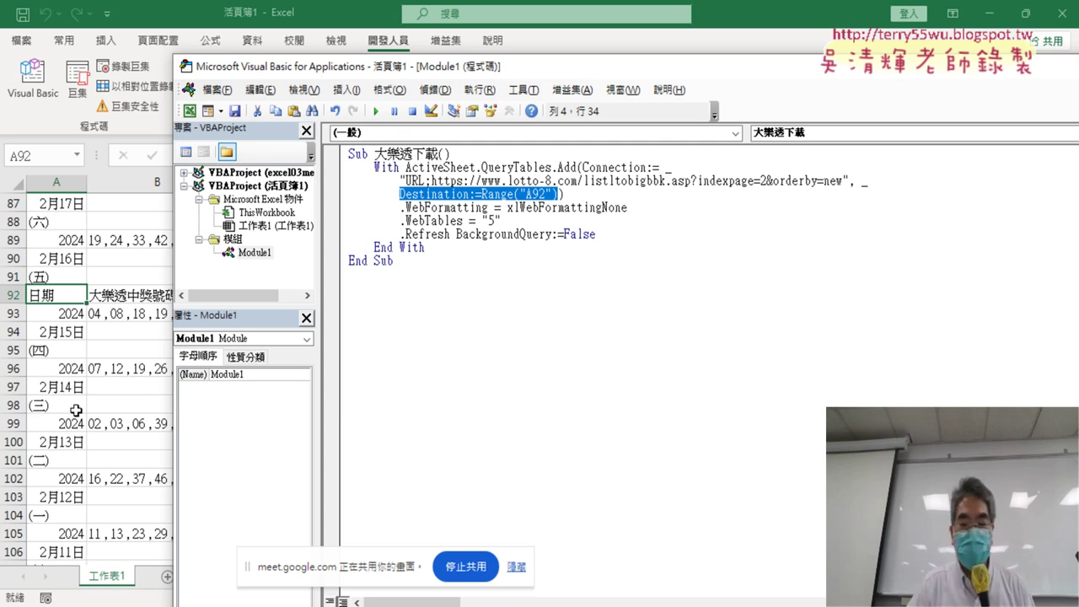
left_click(61, 296)
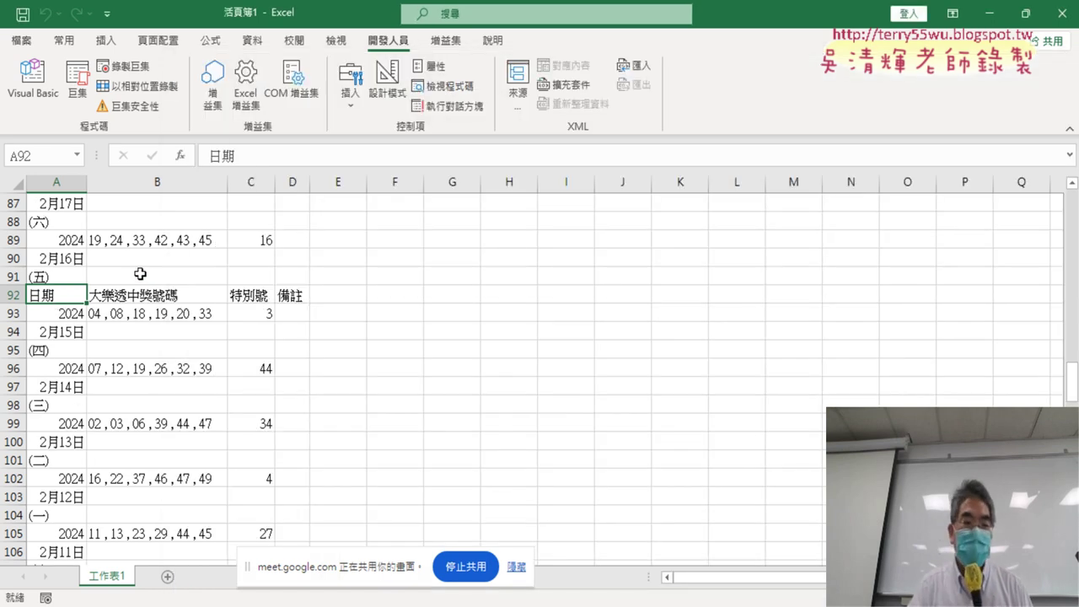
key("ctrl+Down")
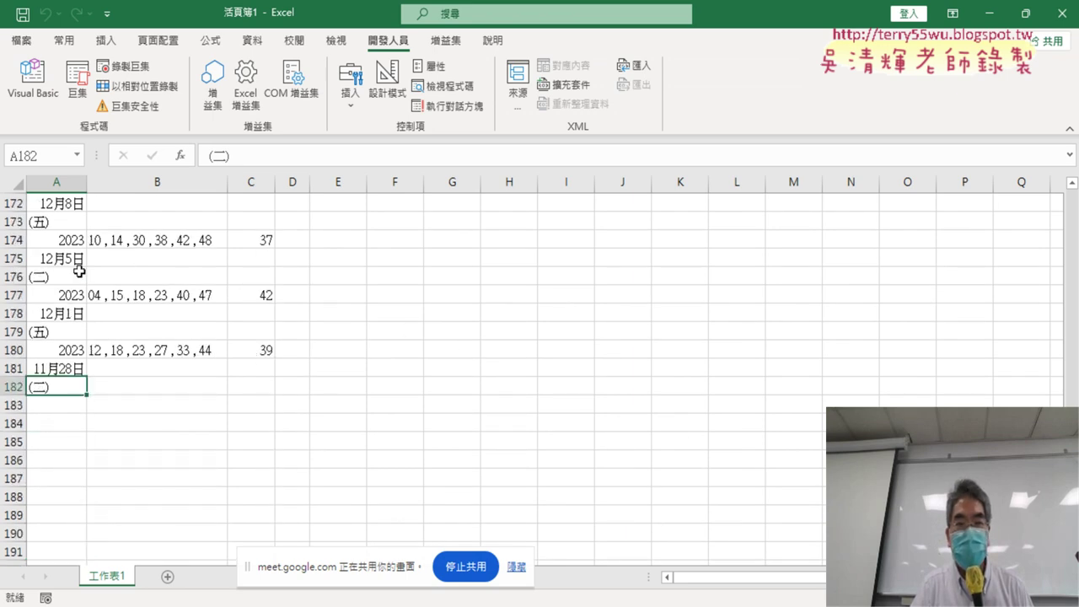
left_click(34, 84)
left_click(545, 194)
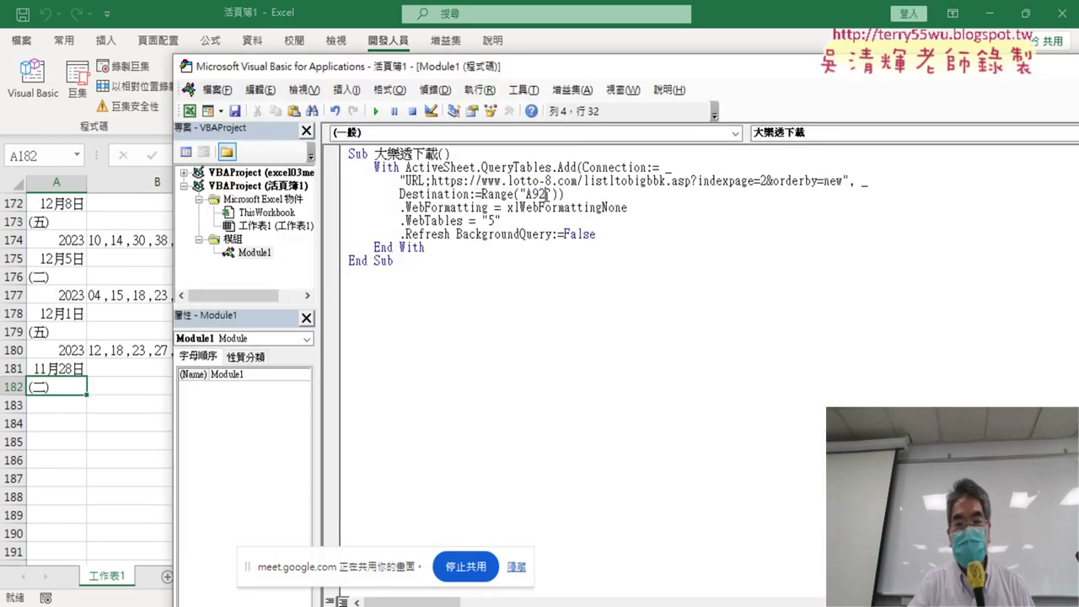
Point the macro at Range("A183") with indexpage=3 and run it to append page 3.
left_click_drag(546, 194, 532, 194)
type("183")
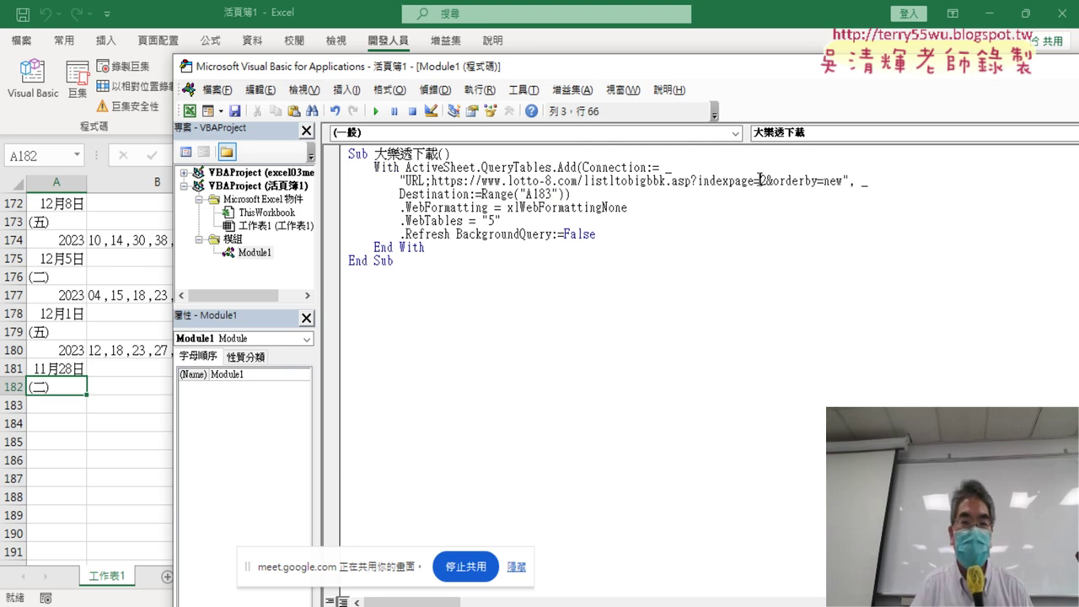
left_click_drag(760, 179, 766, 179)
type("3")
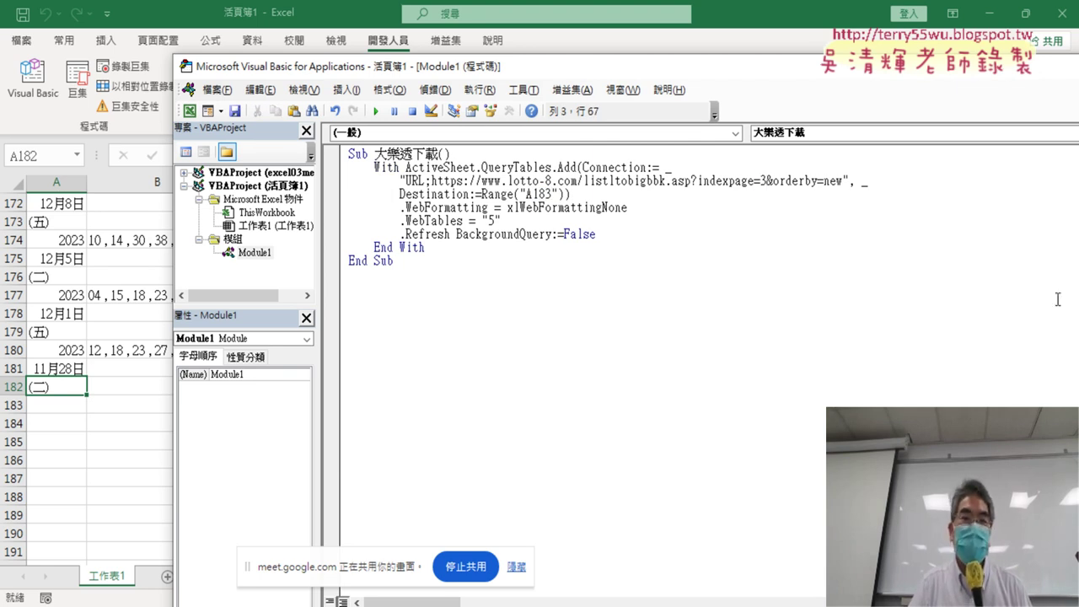
left_click(375, 111)
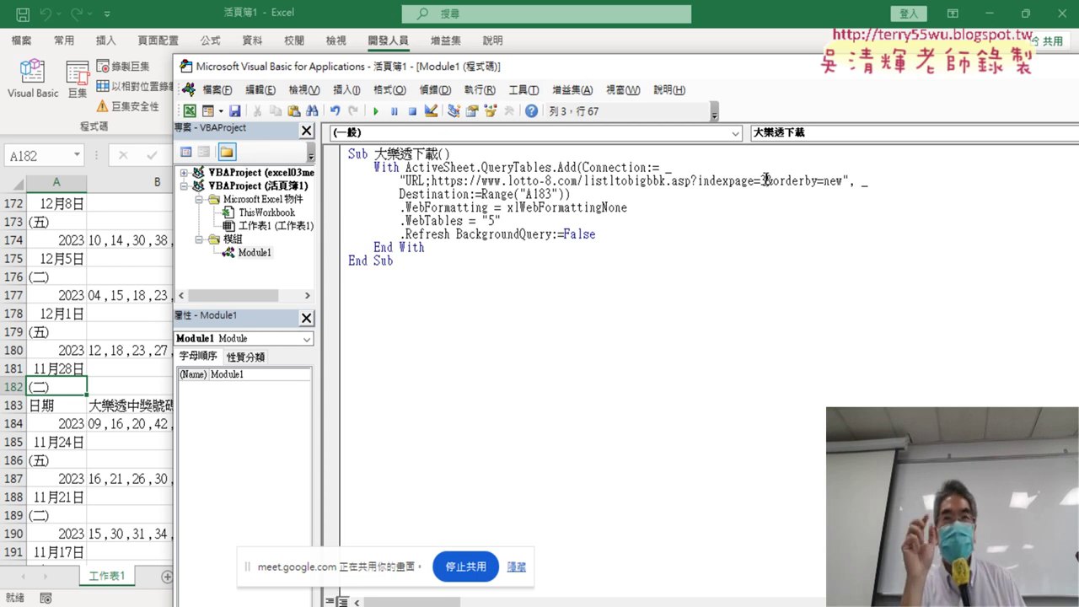
double_click(765, 179)
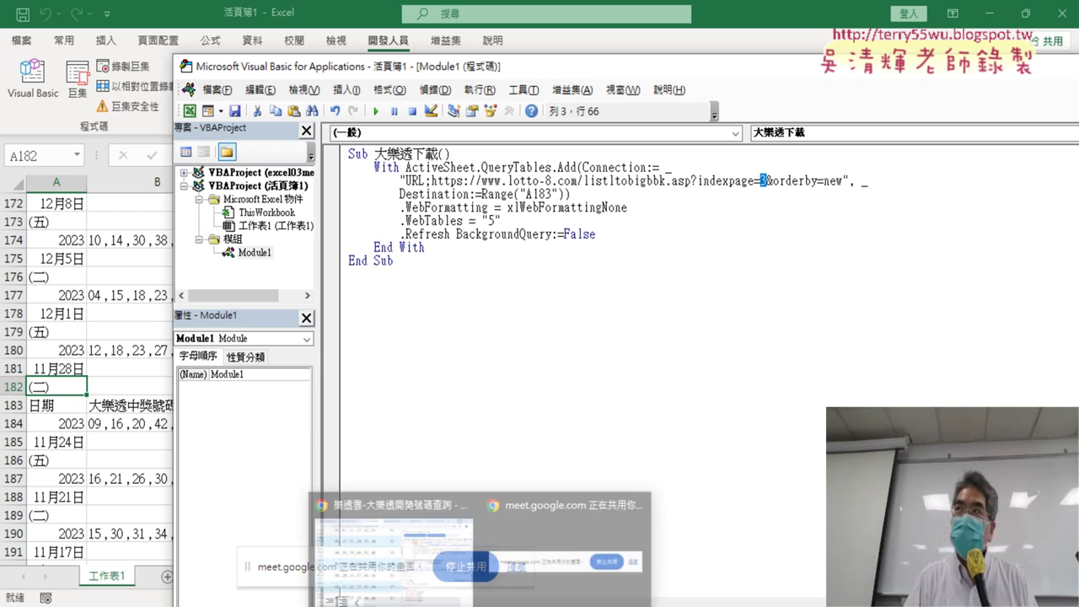
Bring up the 大樂特歷史資料下載(GET) Google Doc and highlight its Sub 大樂透下載() sample code.
left_click(388, 563)
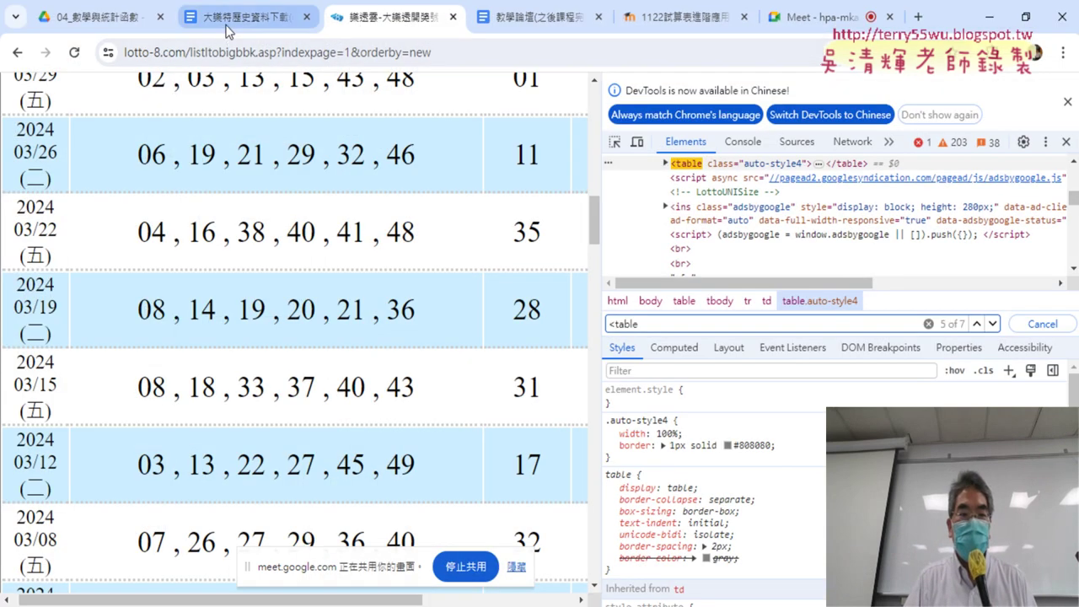
left_click(228, 23)
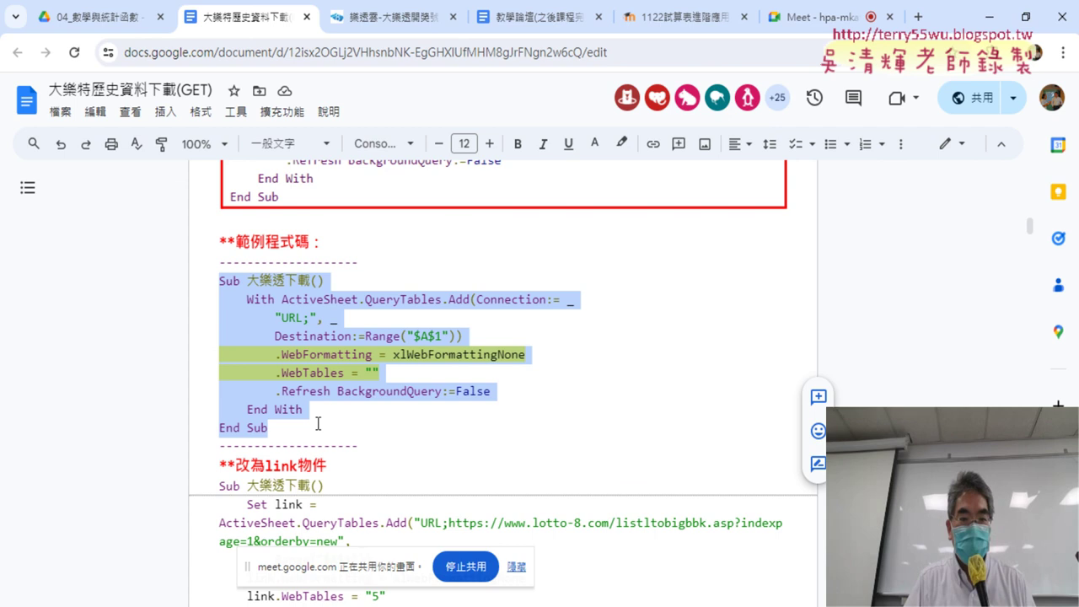
left_click_drag(271, 428, 182, 280)
left_click(469, 342)
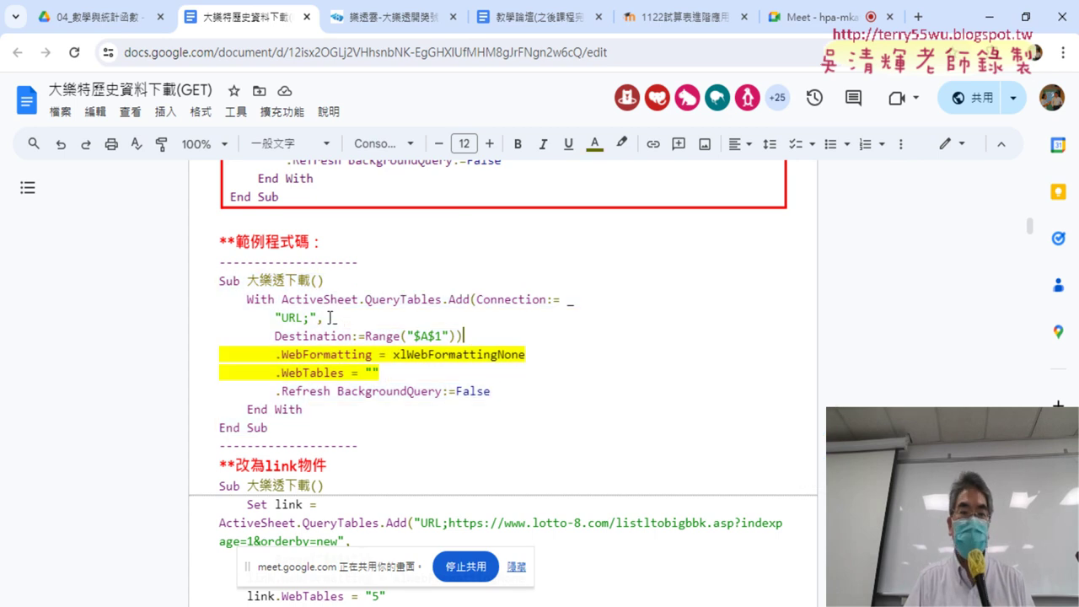